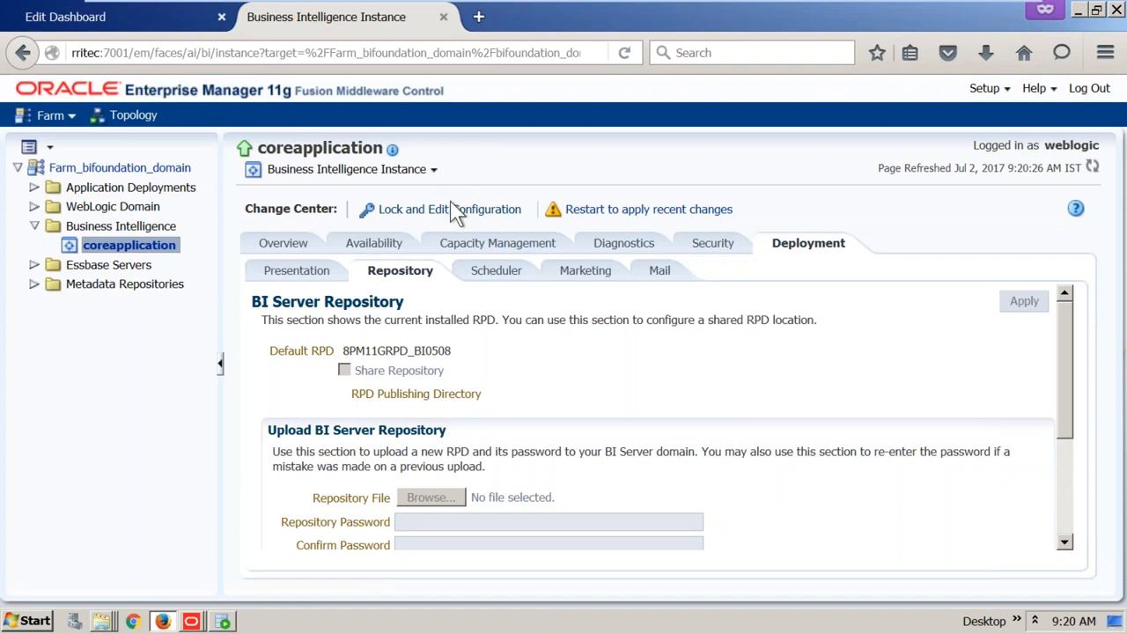
Lock the configuration for editing and attach SampleAppLite_BI0477.rpd as the repository file
left_click(455, 212)
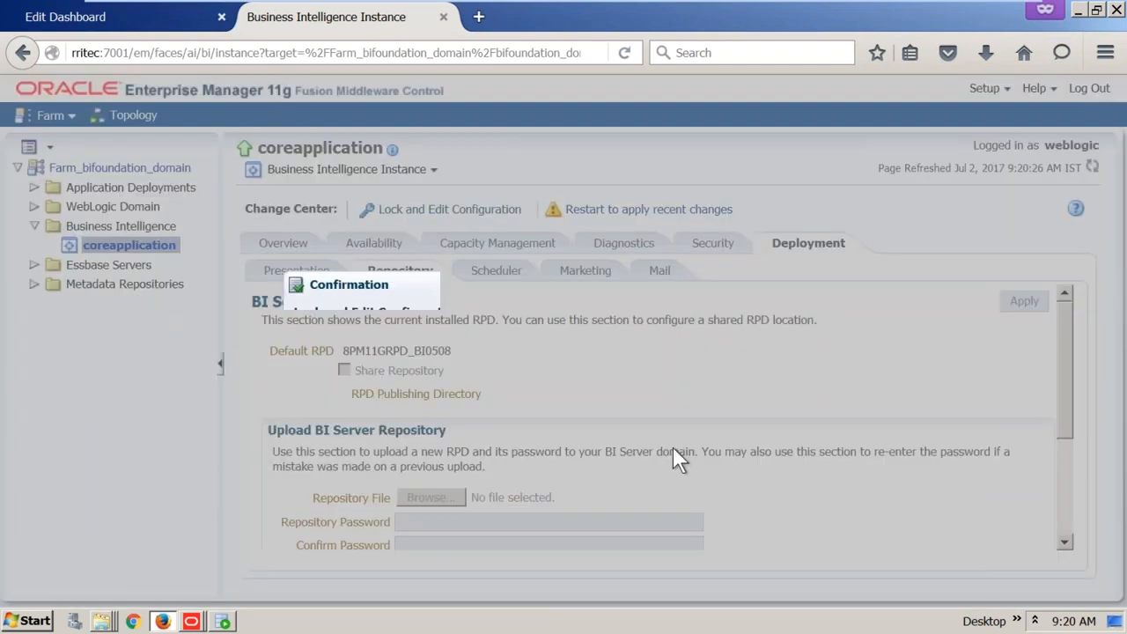
left_click(812, 395)
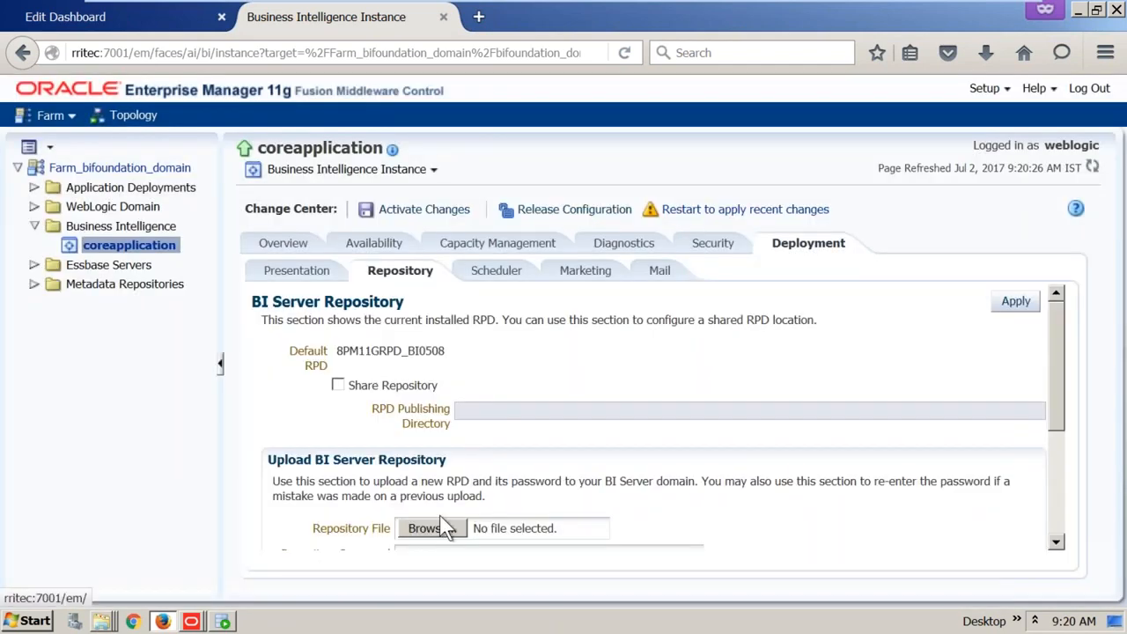
left_click(451, 528)
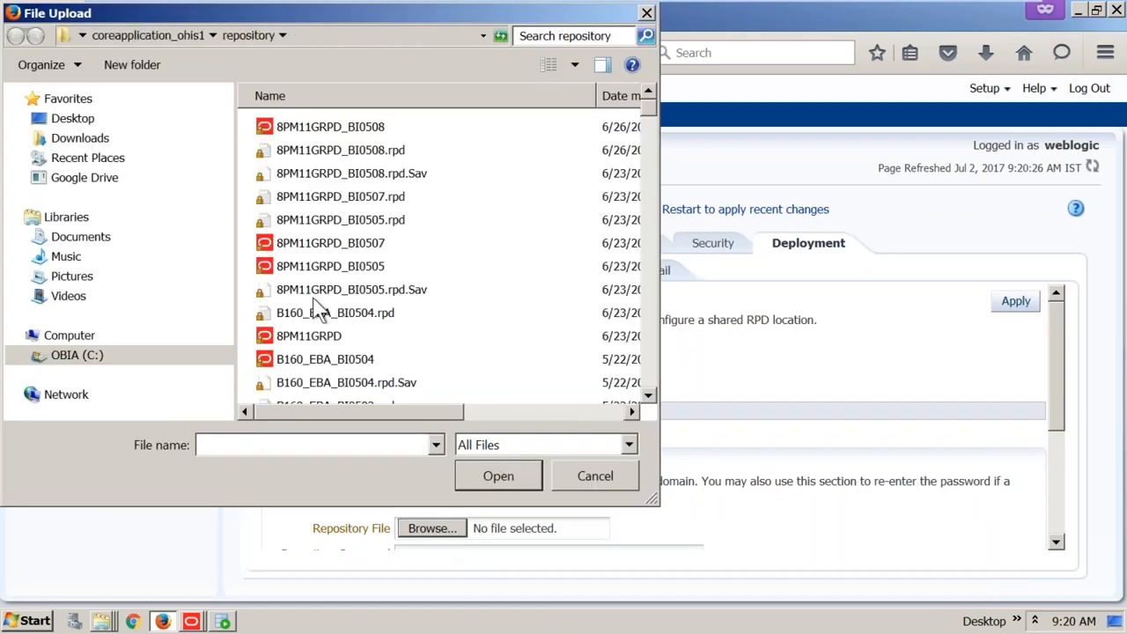
left_click(340, 286)
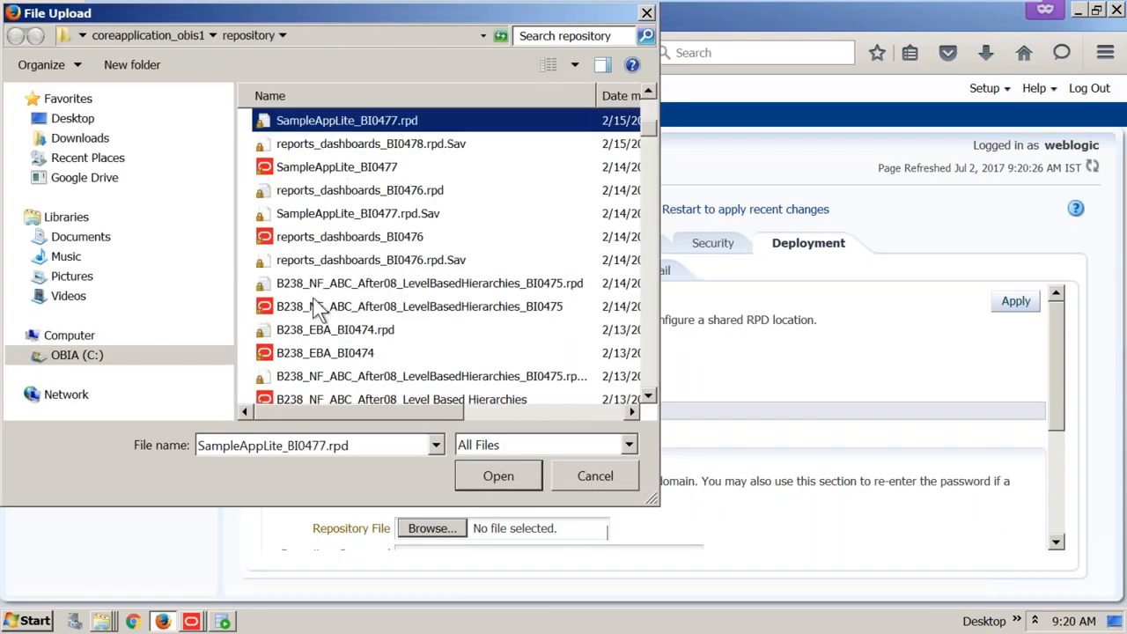
left_click(365, 168)
left_click(498, 476)
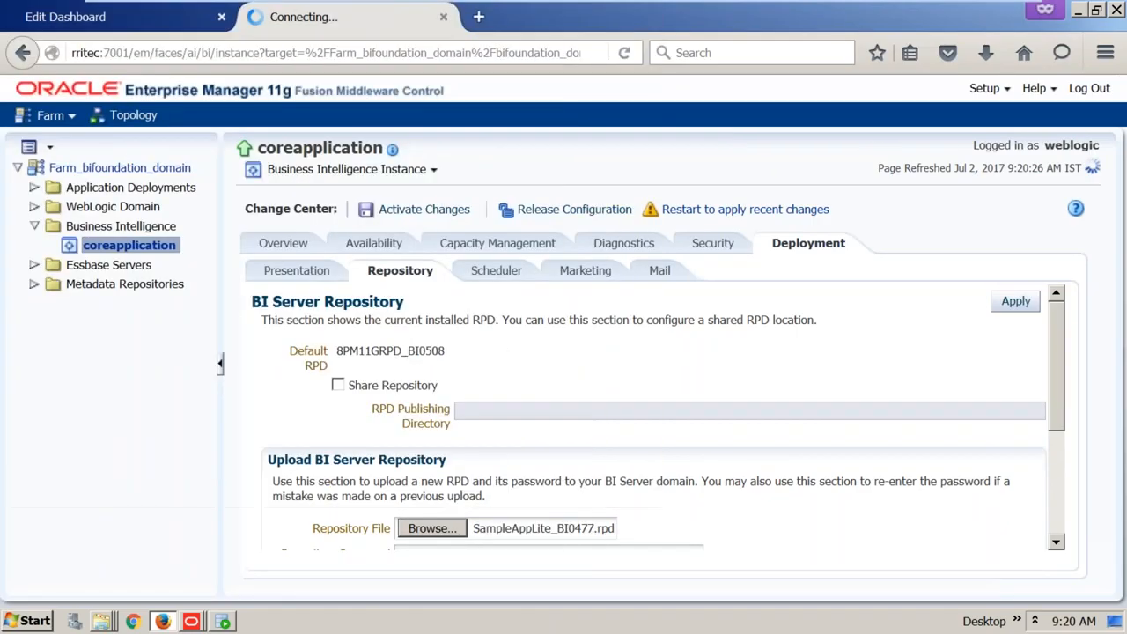
Enter and confirm the repository password, apply the upload, and go to process availability
type("********")
key("Tab")
type("********")
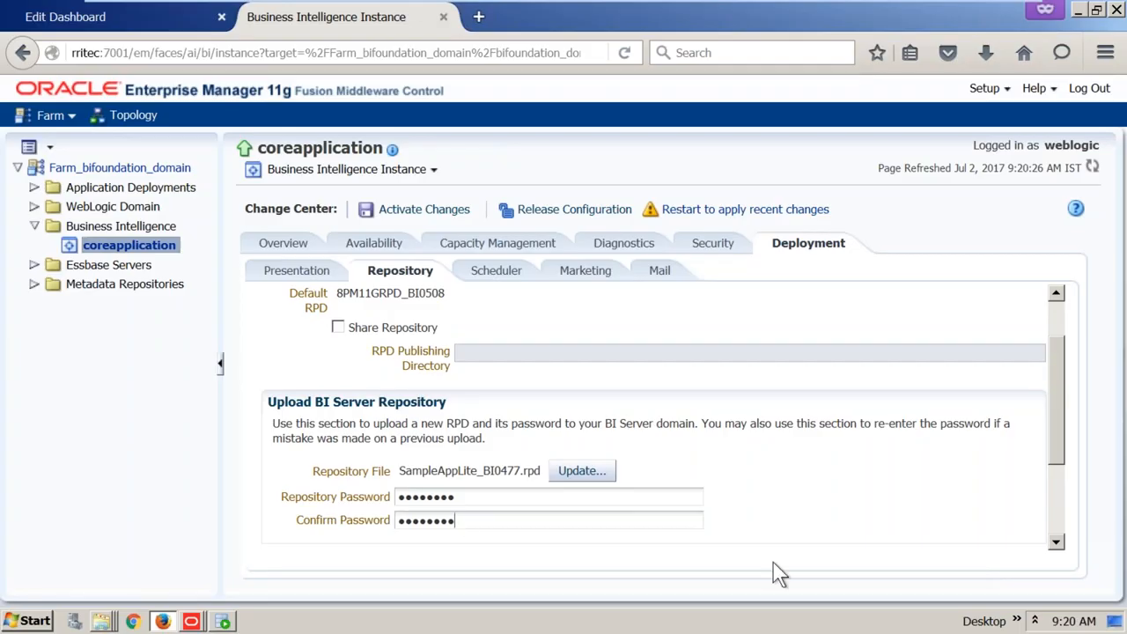
scroll(956, 483, "up", 2)
left_click(1015, 302)
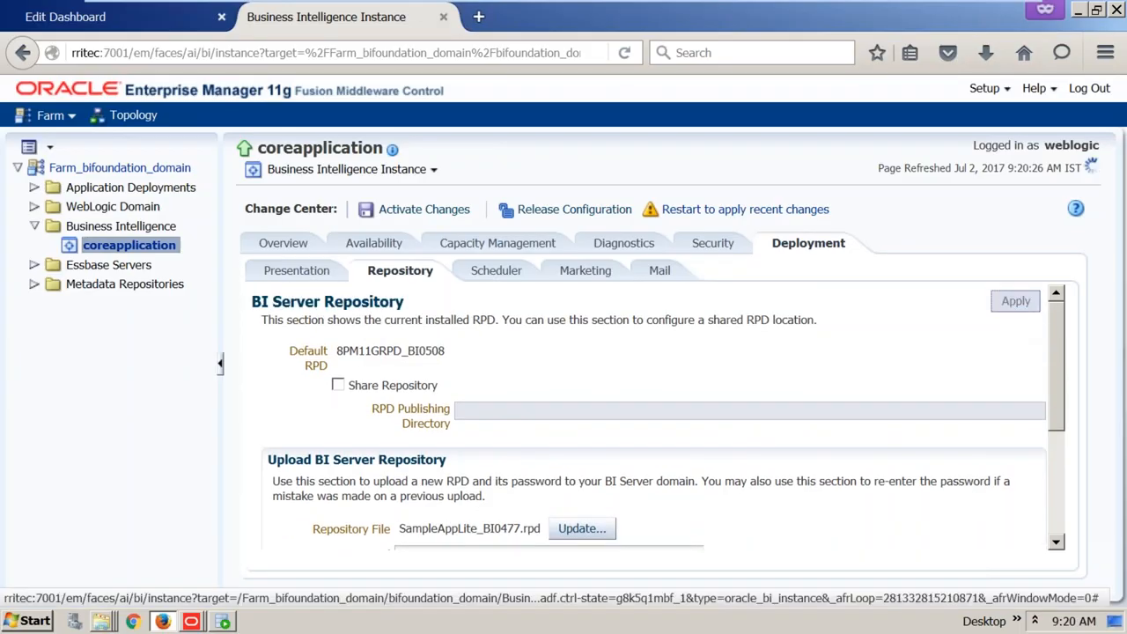
left_click(388, 243)
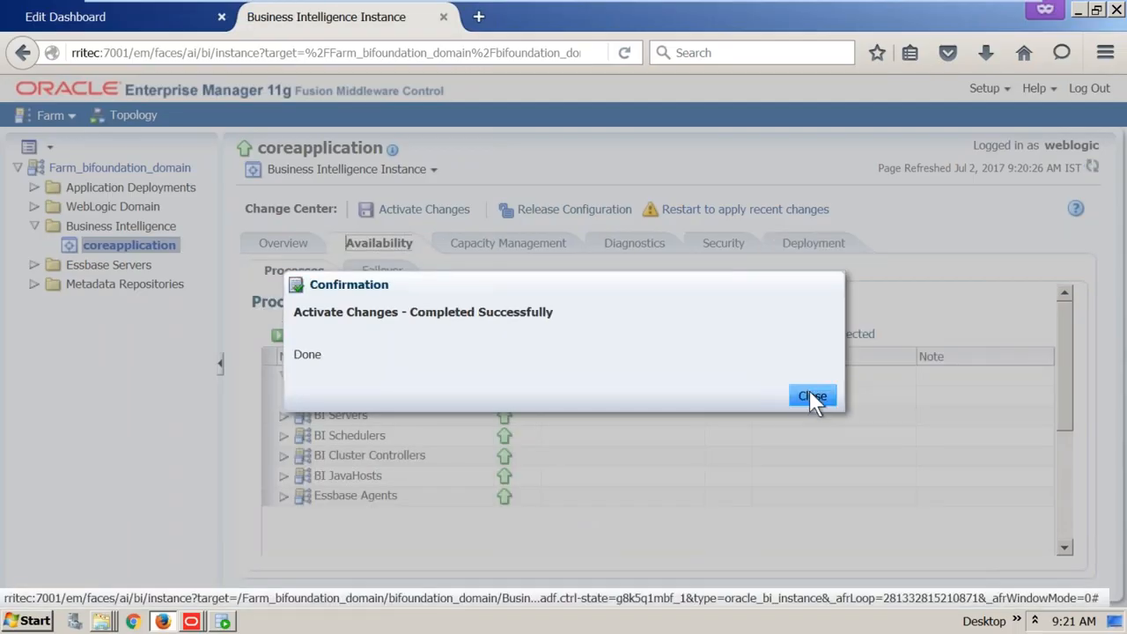
Dismiss the activation message and request a restart of the coreapplication_obips1 process
left_click(811, 396)
left_click(730, 387)
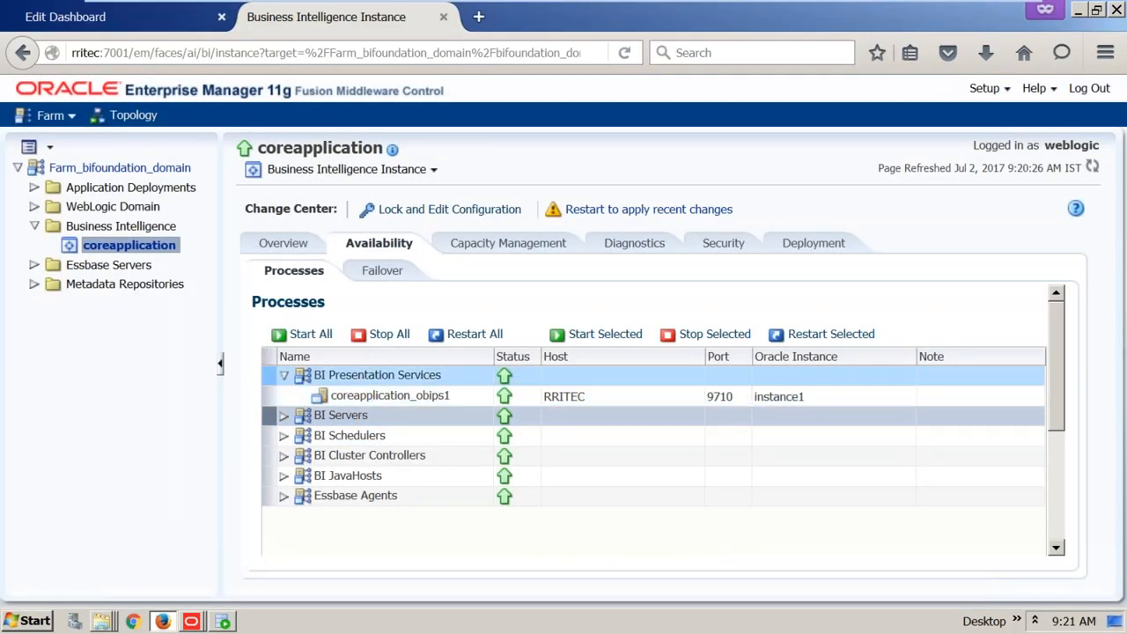
left_click(814, 334)
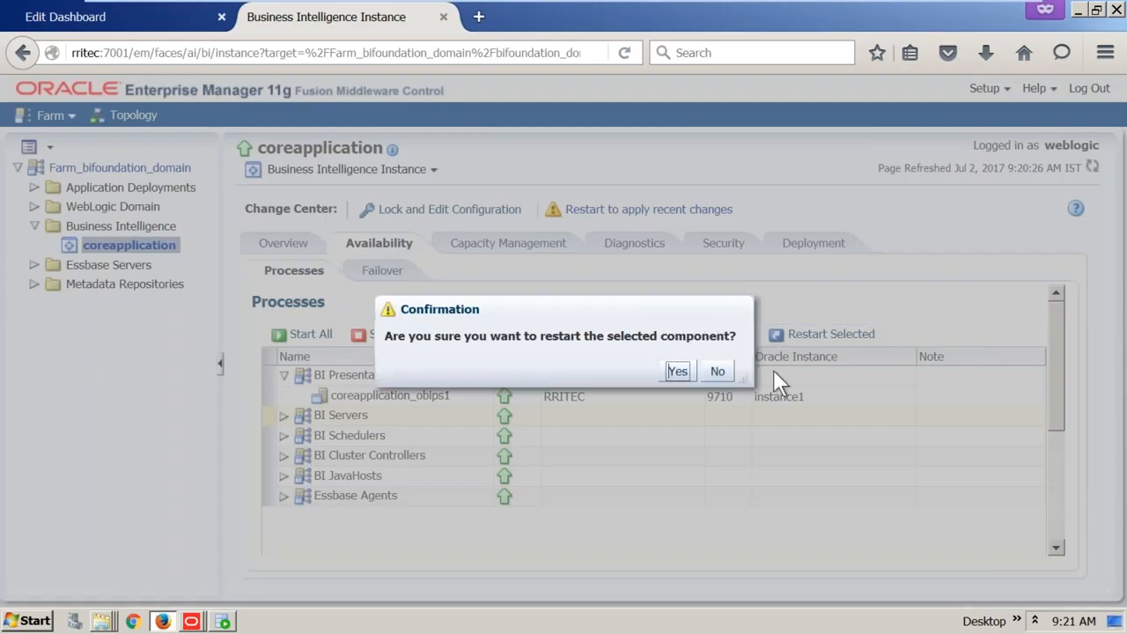
Confirm the coreapplication_obips1 restart and close the success message once it completes
left_click(676, 373)
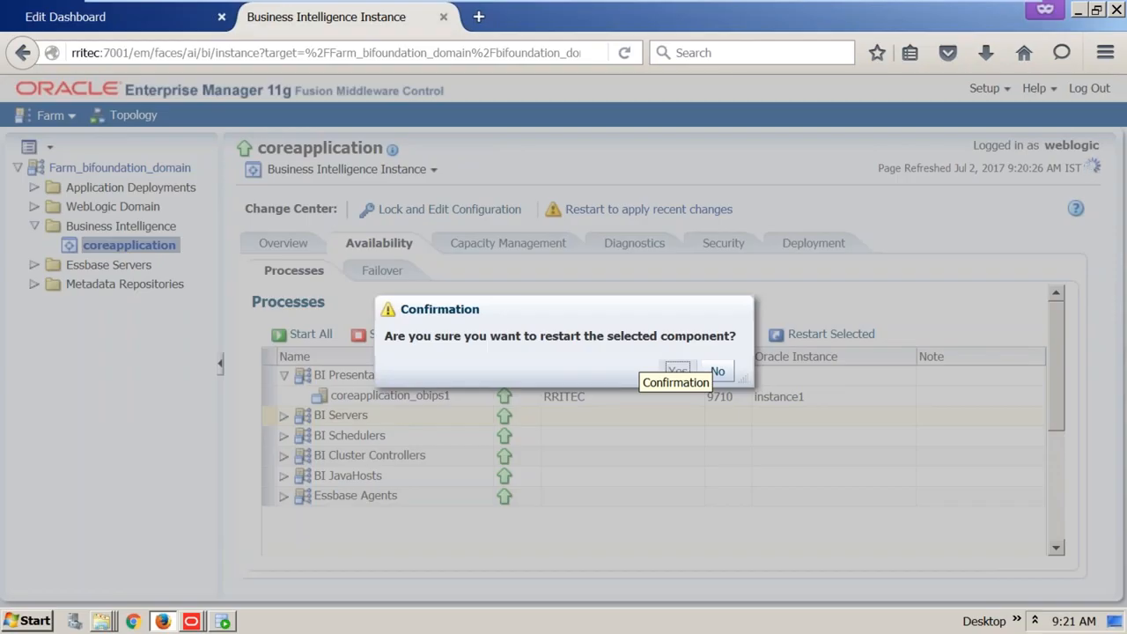
left_click(676, 371)
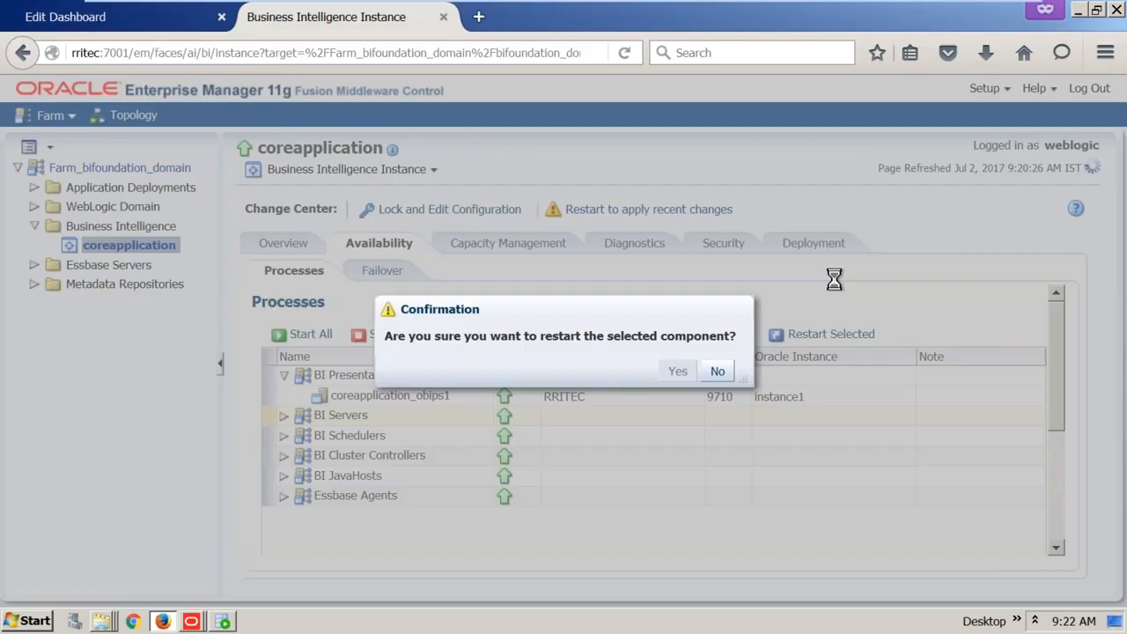
key("Return")
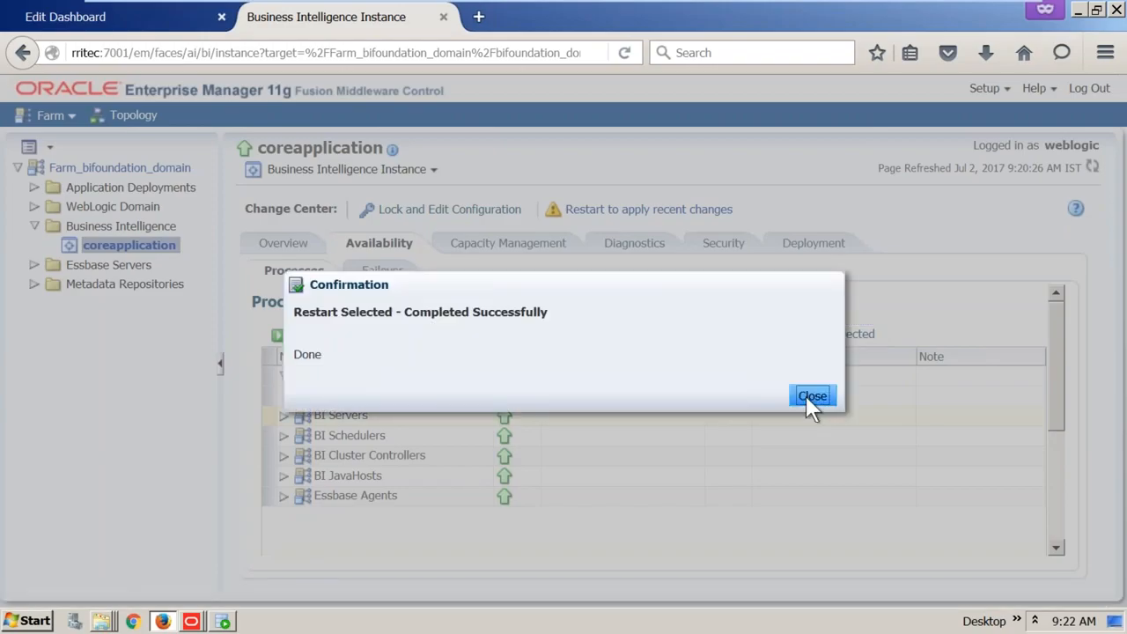
left_click(810, 397)
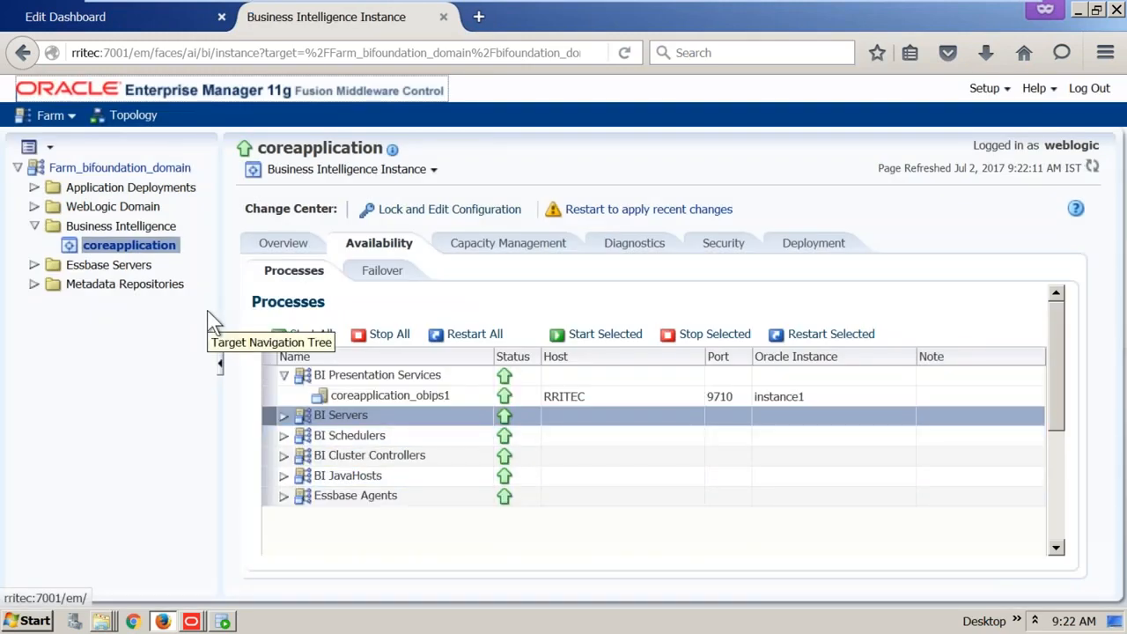
Go to rritec:9704/analytics and sign in to Business Intelligence with the saved credentials
left_click(123, 18)
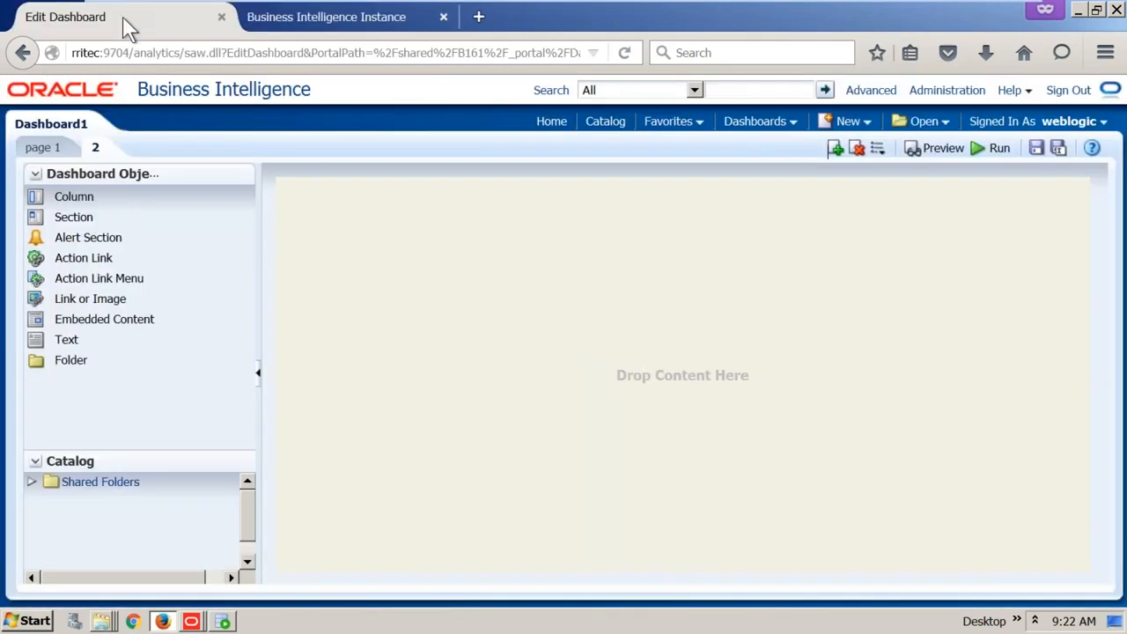
left_click(550, 52)
left_click(593, 52)
left_click(256, 115)
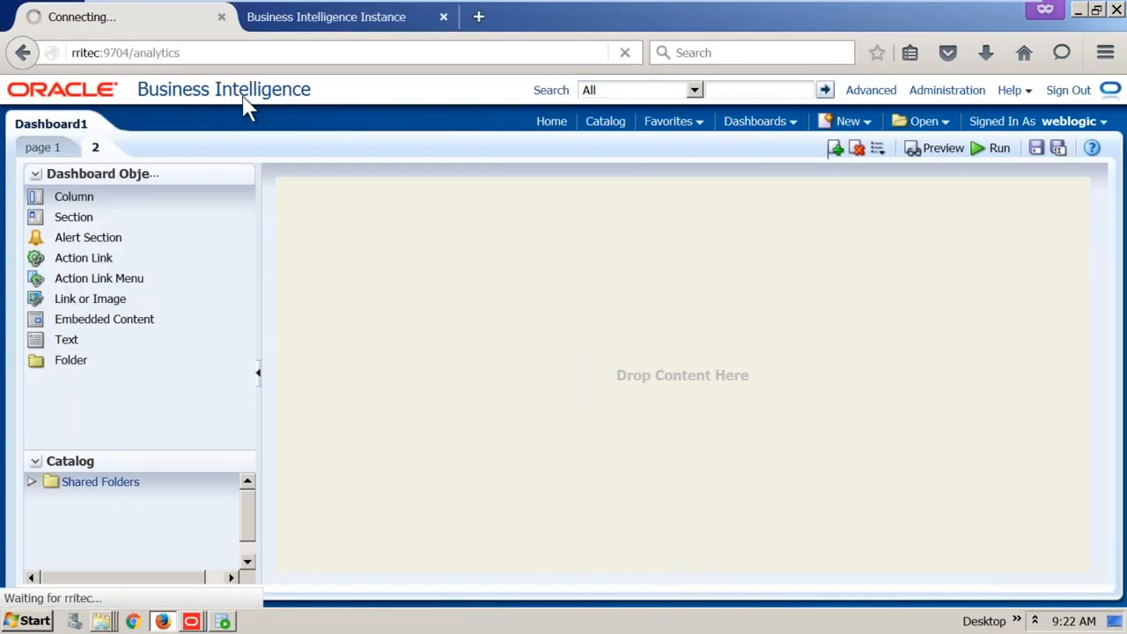
type("we")
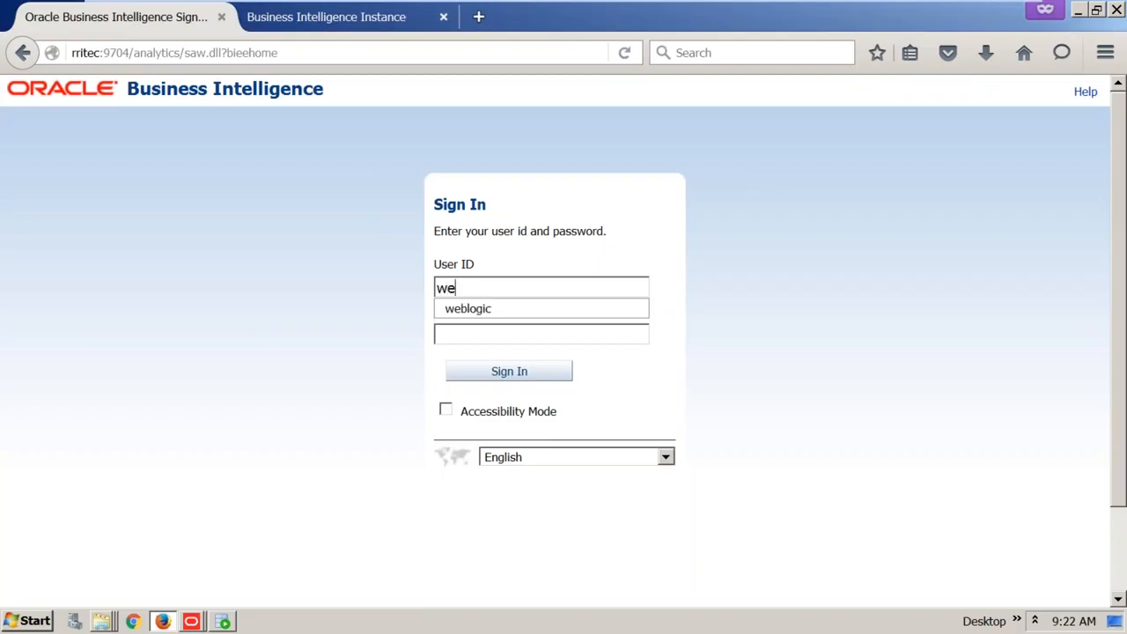
left_click(516, 308)
left_click(518, 373)
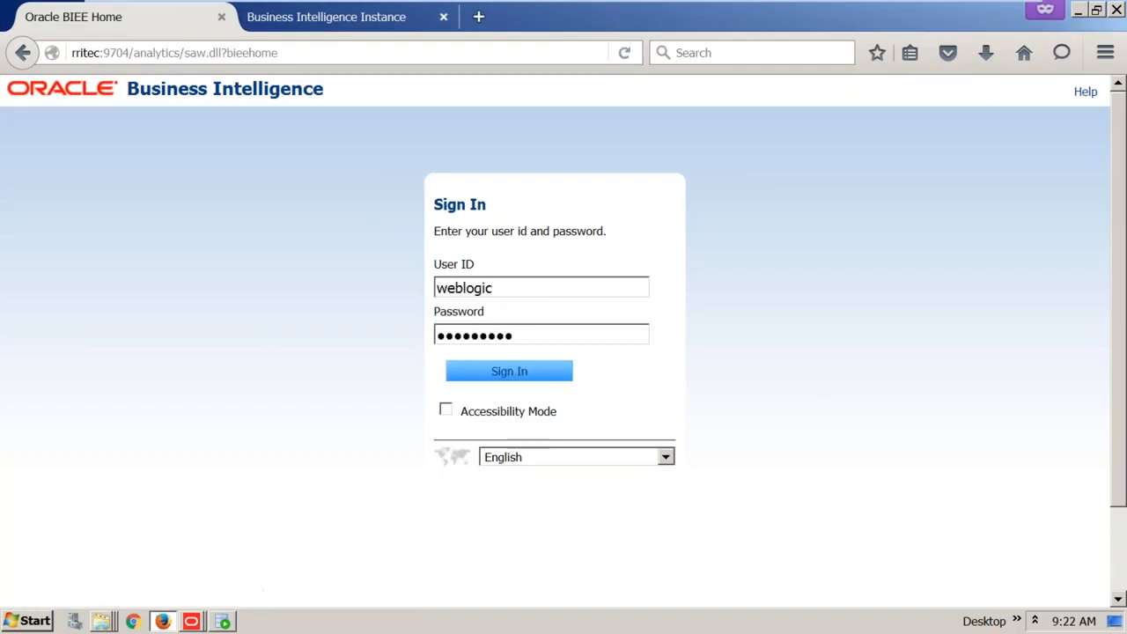
Create a new analysis on the Sample Sales Lite subject area
left_click(857, 125)
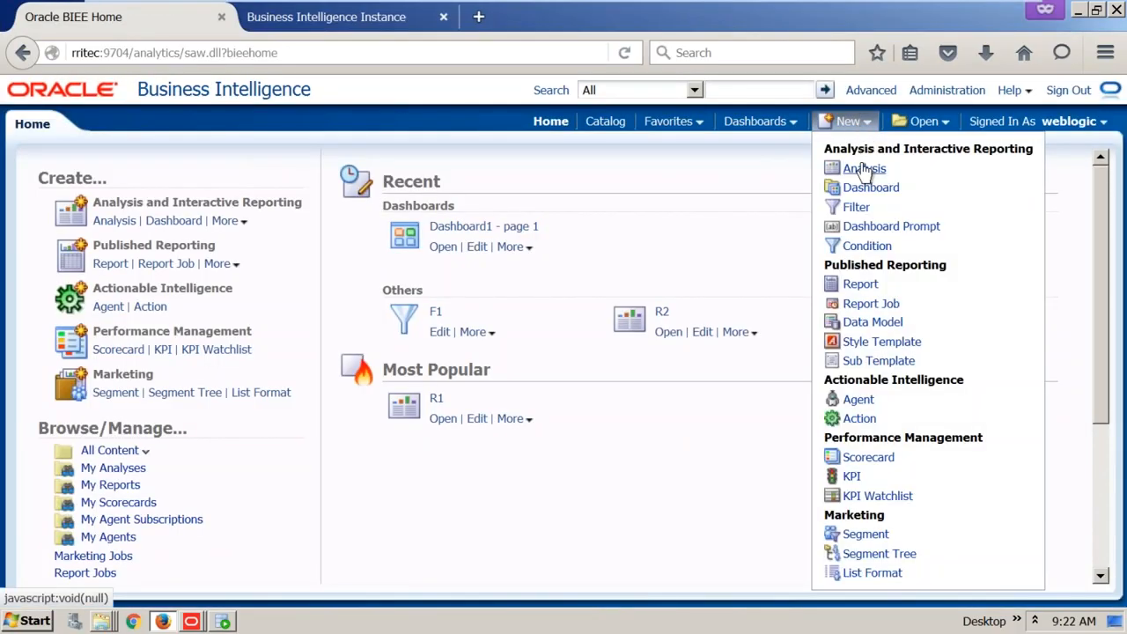
left_click(865, 169)
left_click(857, 173)
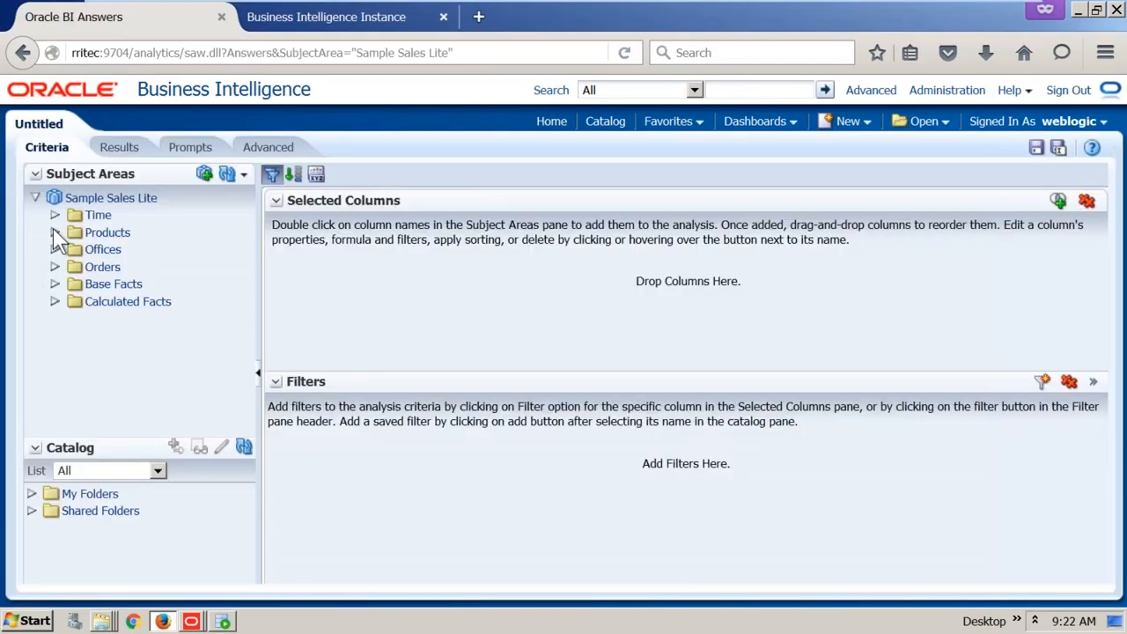
Expand Base Facts to show Revenue, Billed Quantity and Target Quantity, then open the Start menu
left_click(55, 284)
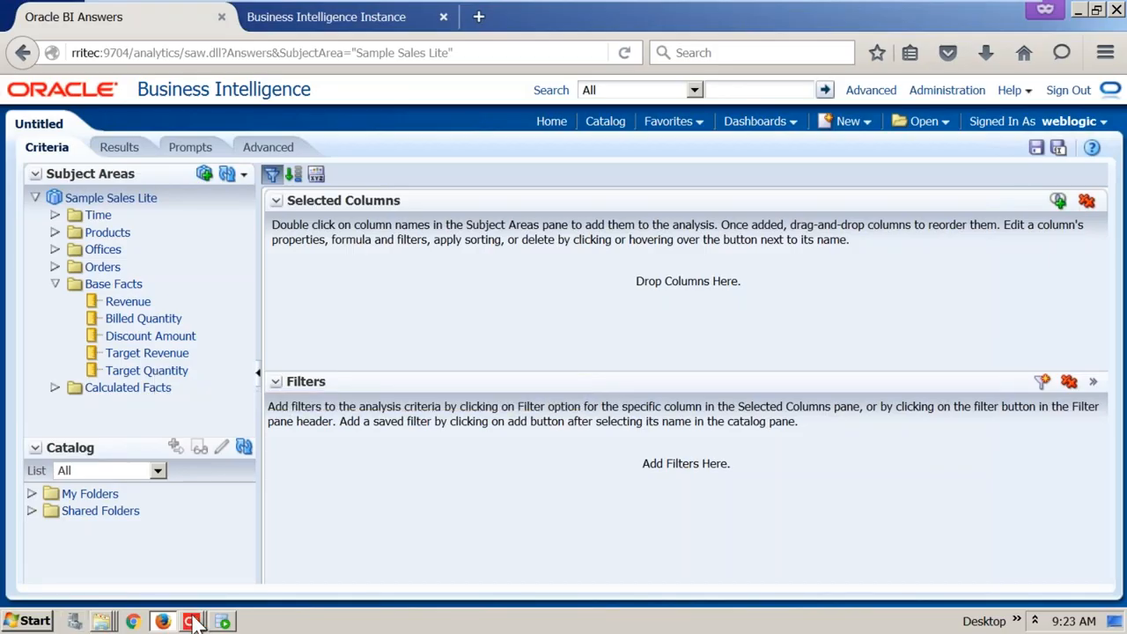
left_click(33, 621)
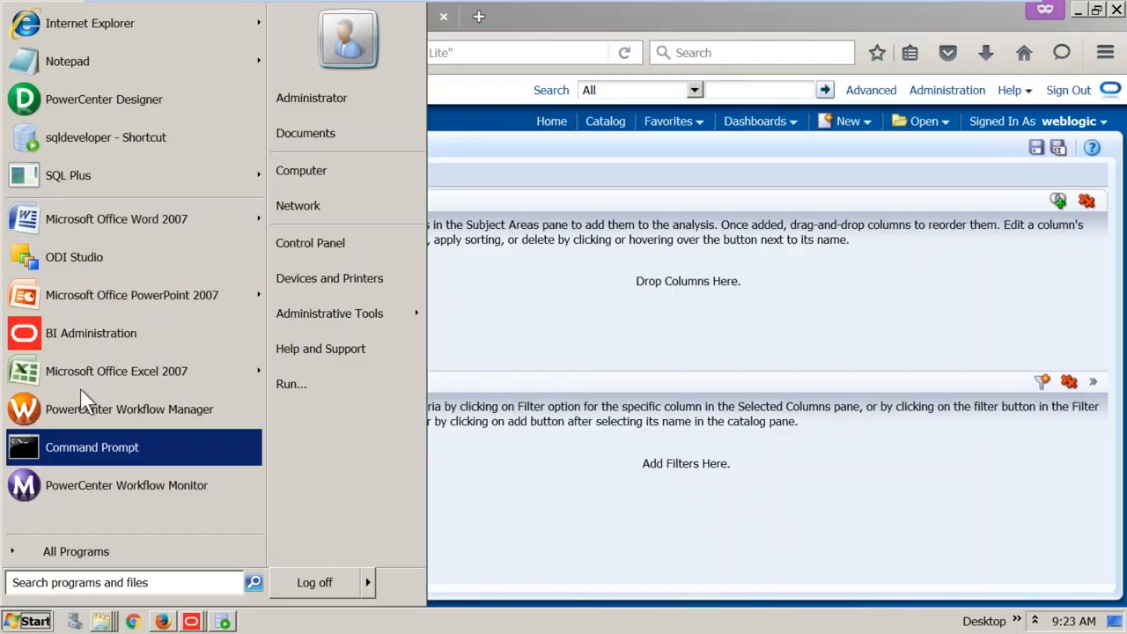
Launch BI Administration, open coreapplication online with the repository and user passwords, and maximize it
left_click(133, 335)
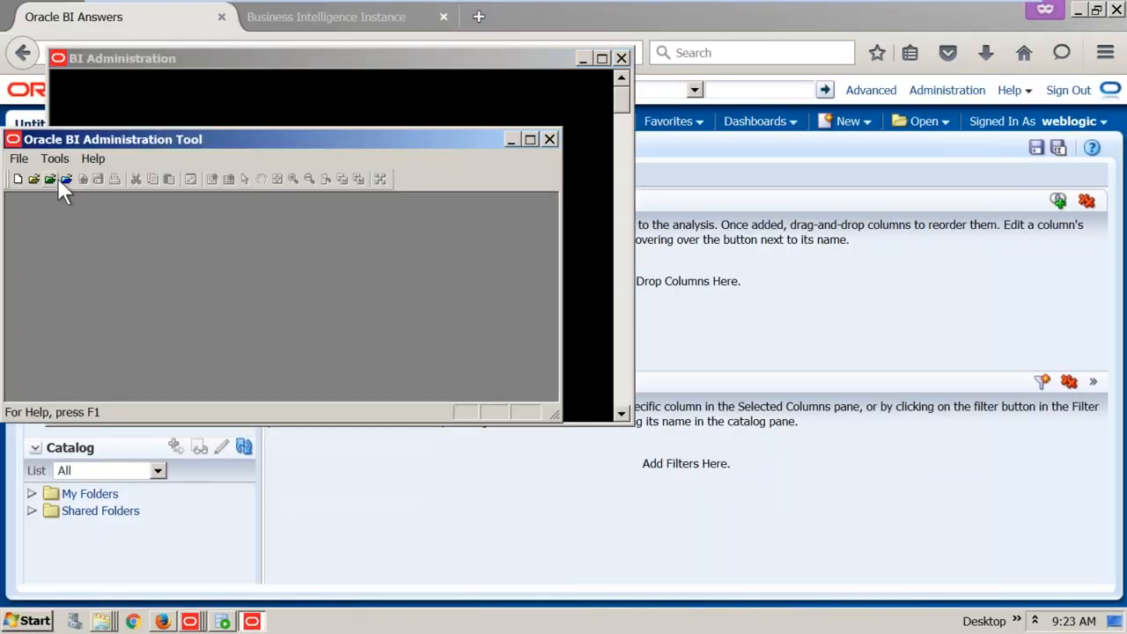
left_click(58, 180)
left_click(438, 131)
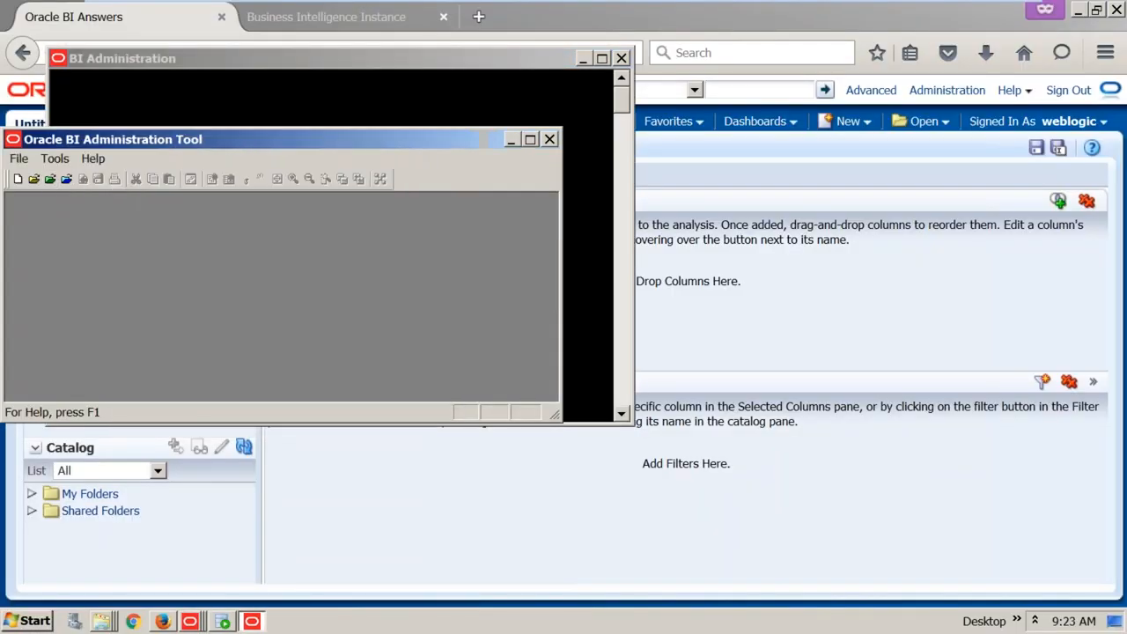
left_click(70, 179)
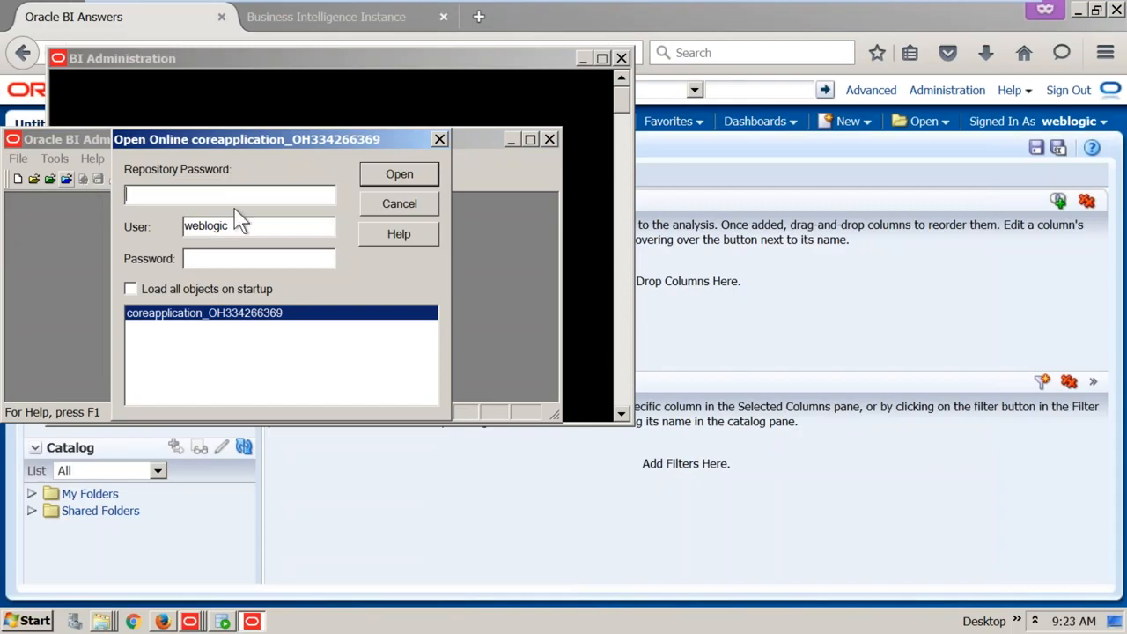
type("Admin123")
key("Tab")
key("Tab")
type("Admin1234")
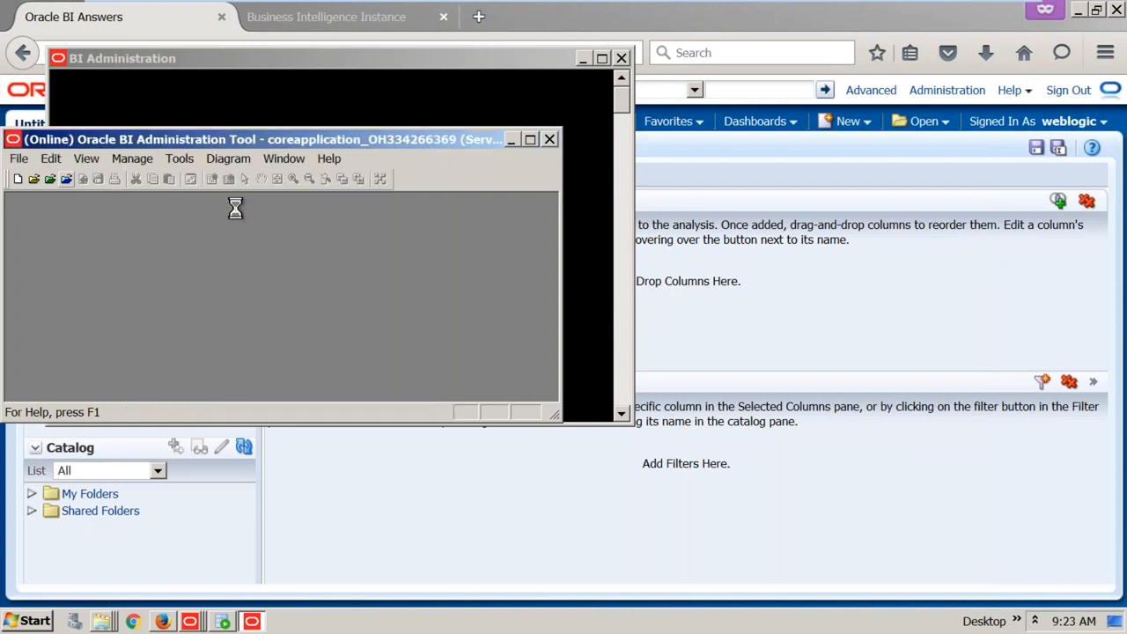
double_click(354, 137)
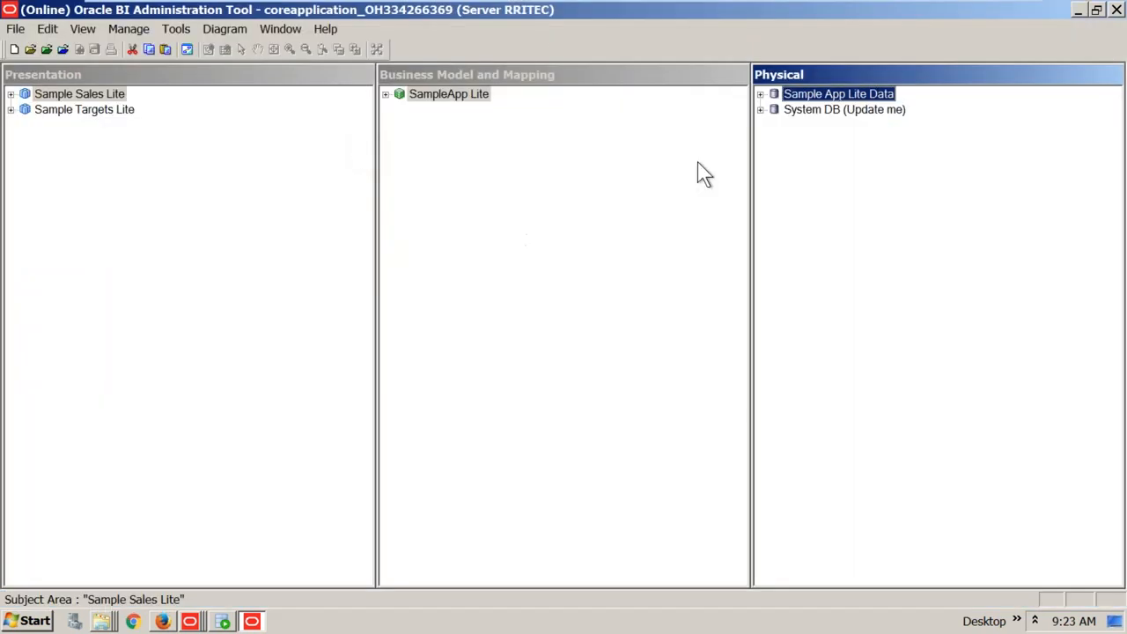
Open the SampleApp_Lite_Xml connection pool and select its full data source path
left_click(761, 95)
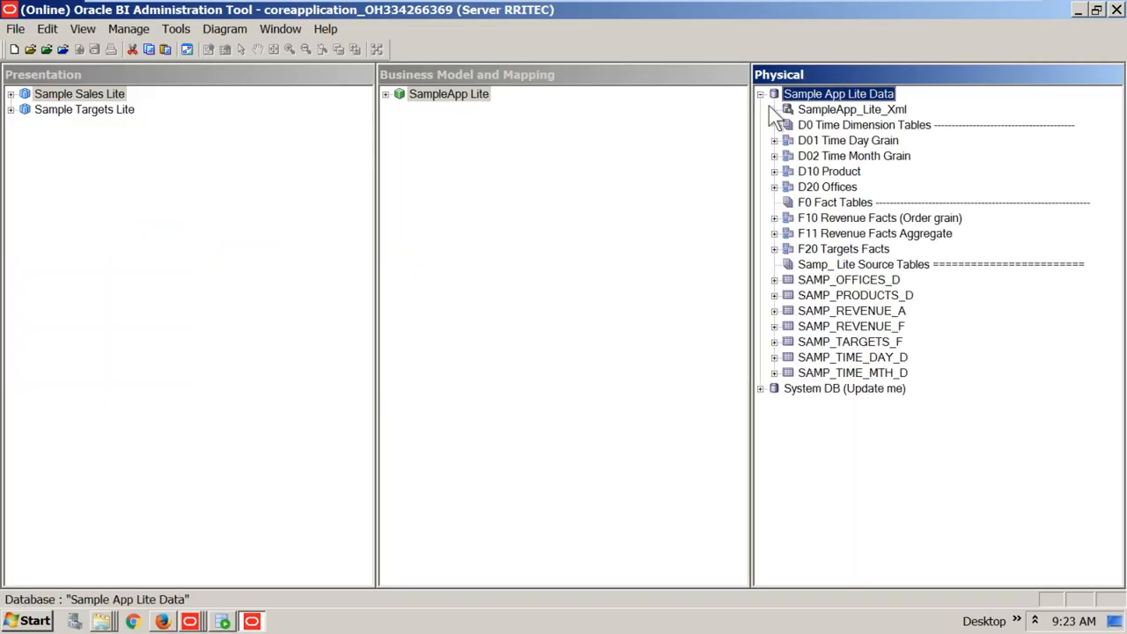
left_click(852, 111)
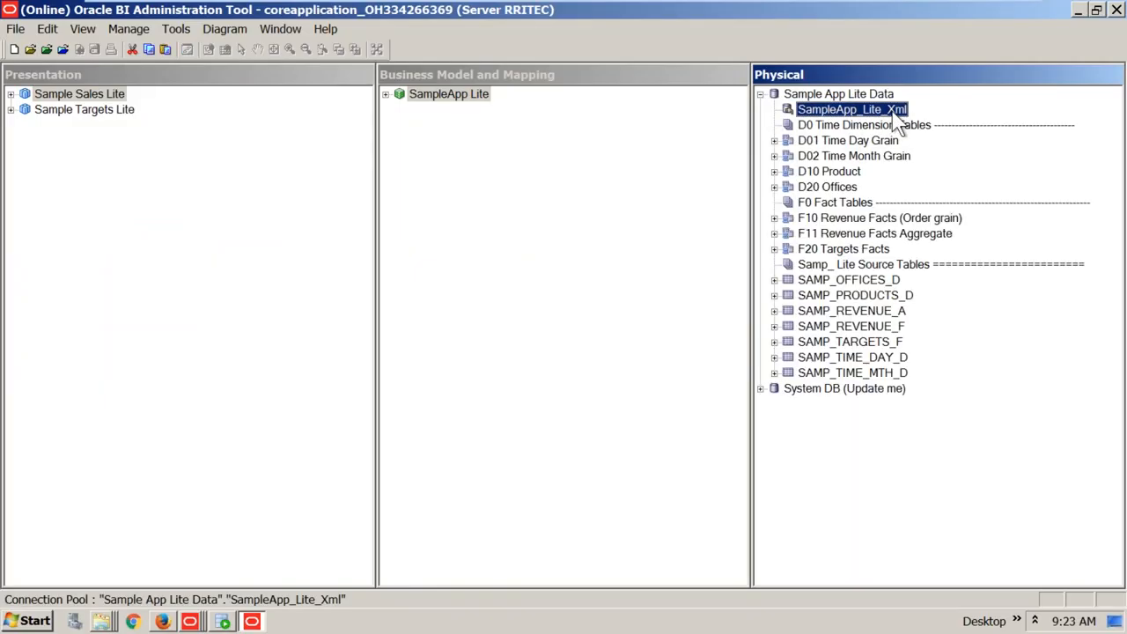
double_click(894, 114)
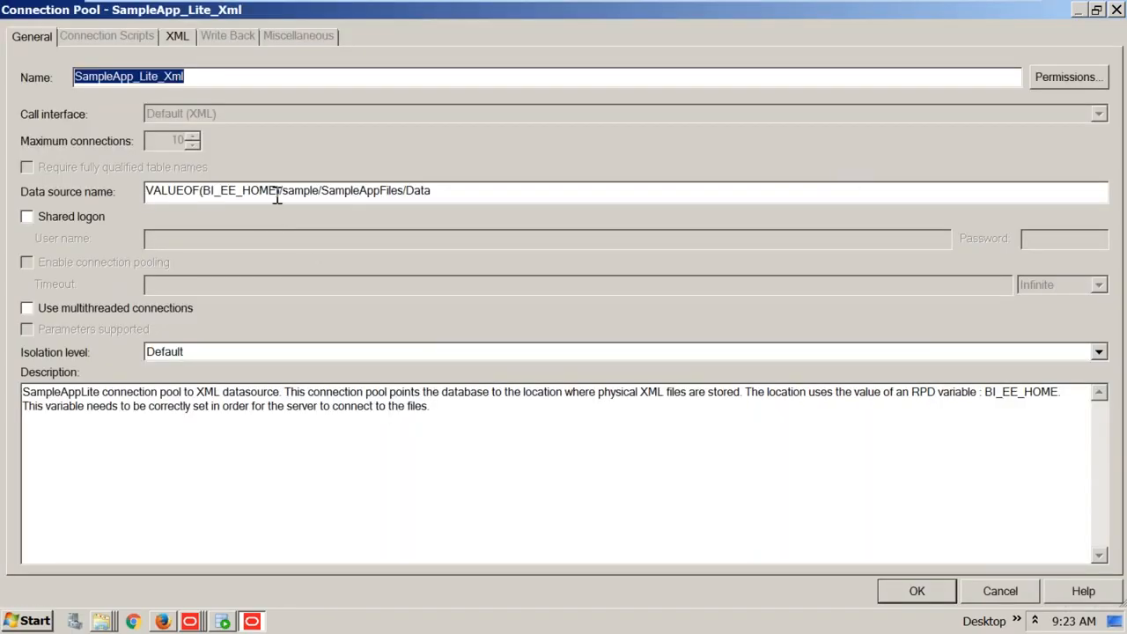
left_click_drag(278, 190, 139, 190)
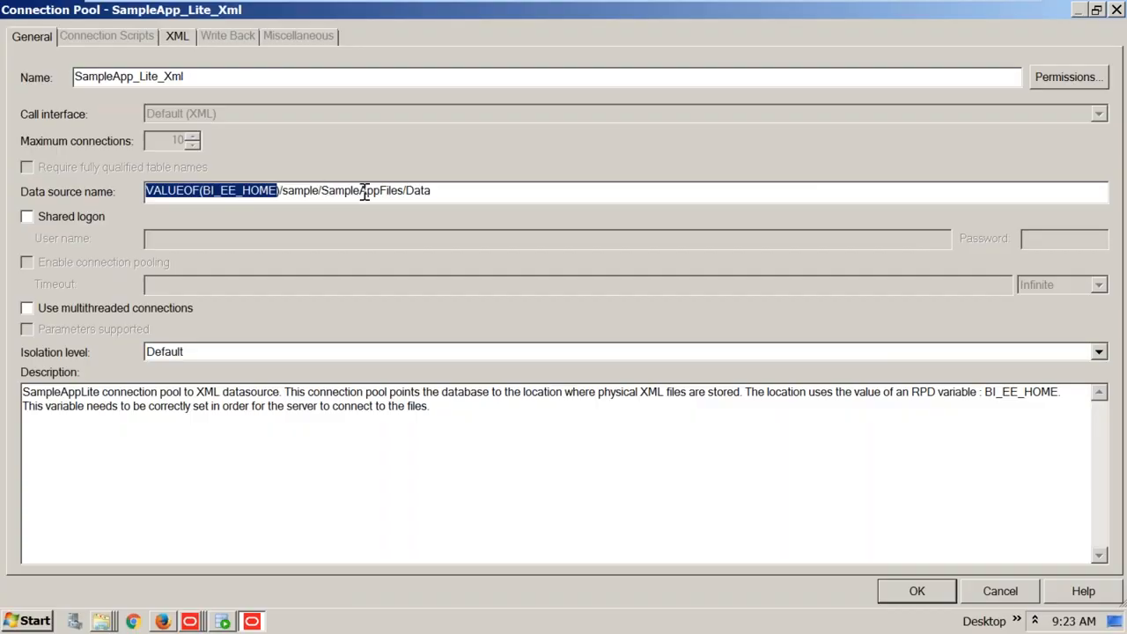
left_click_drag(436, 191, 130, 190)
key("ctrl+c")
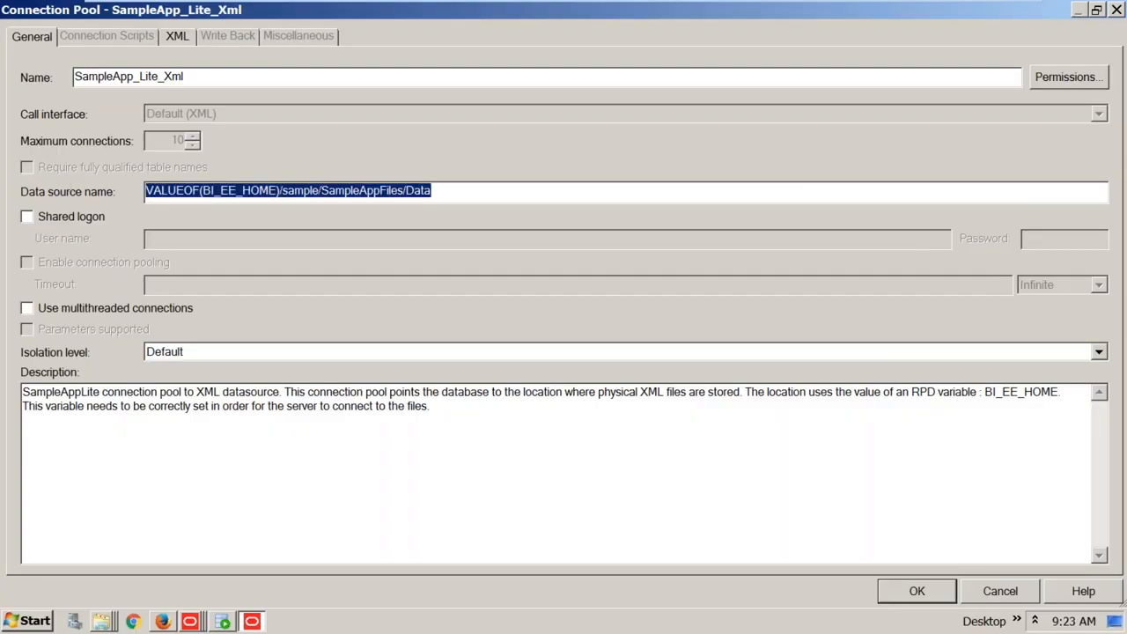
Paste the data source path into a new Notepad note and close the connection pool dialog
key("super")
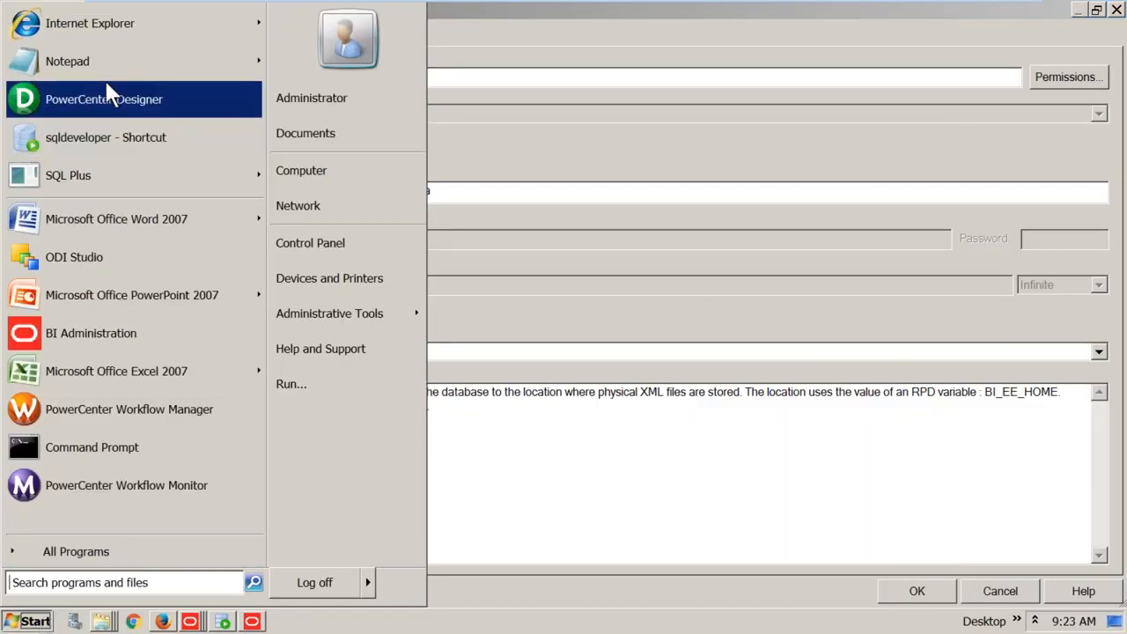
left_click(92, 60)
key("ctrl+v")
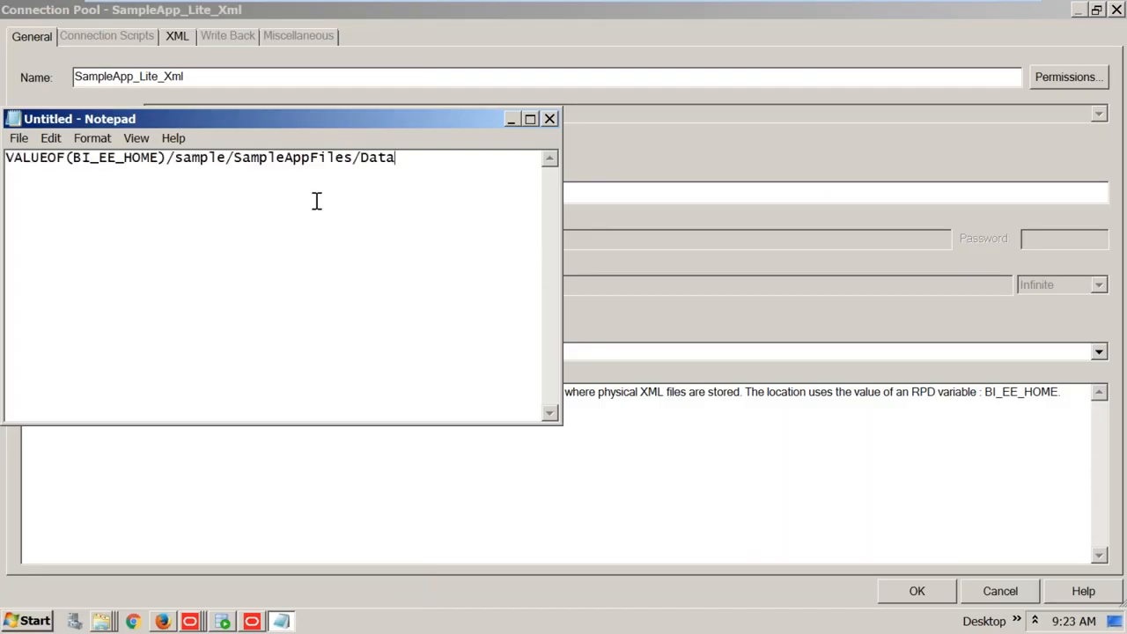
left_click(626, 192)
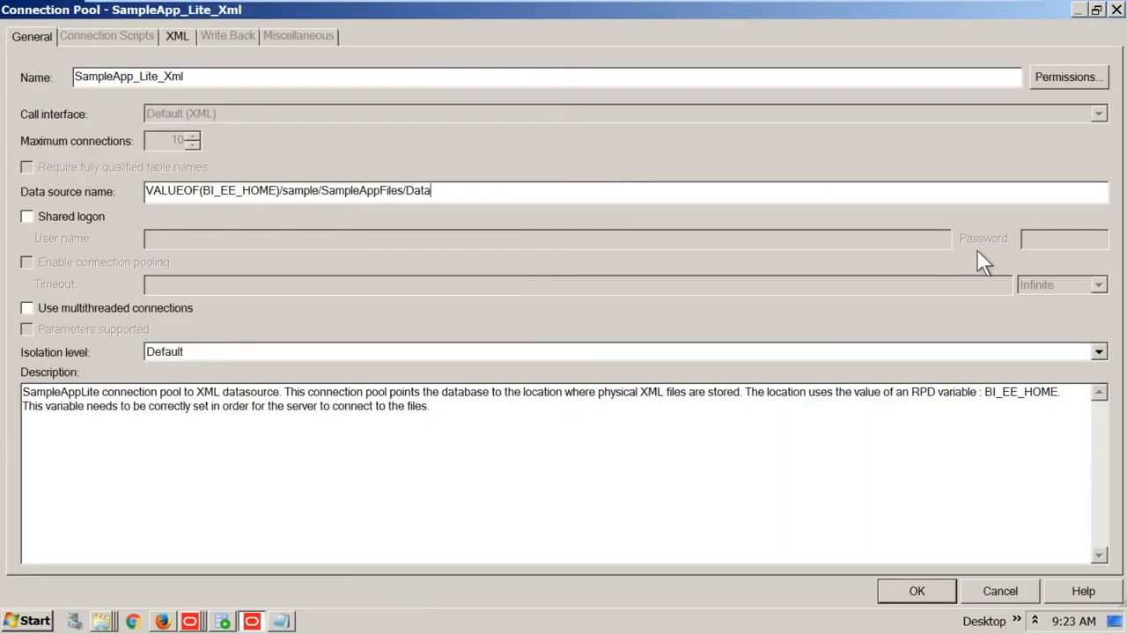
left_click(1116, 10)
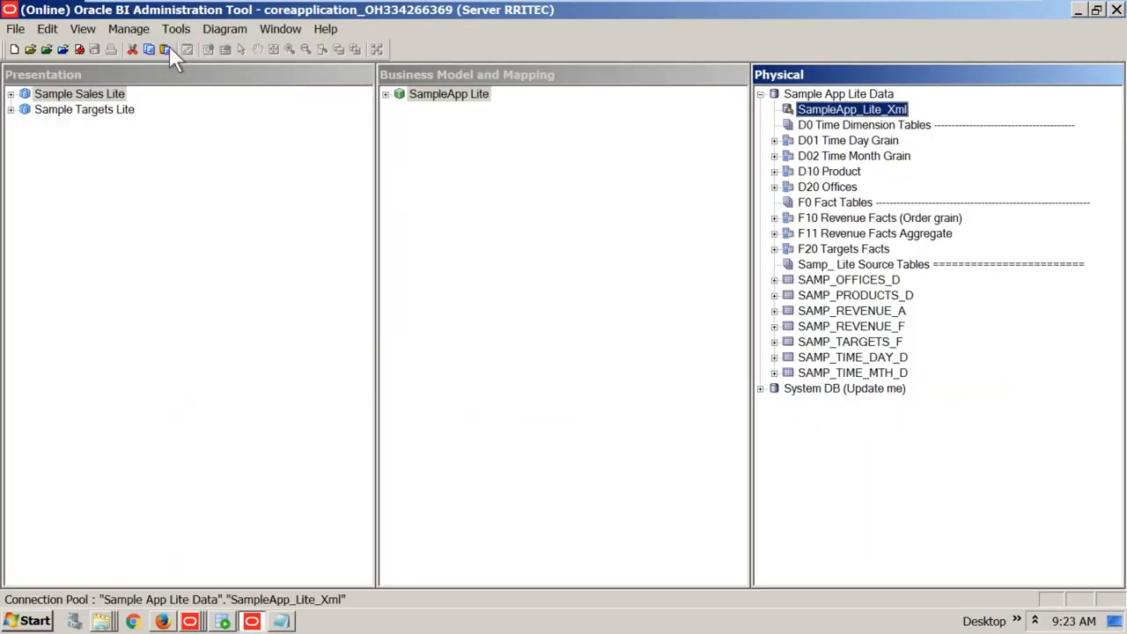
Open BI_EE_HOME under Static variables, copy its Default Initializer, and return to the Notepad note
left_click(132, 29)
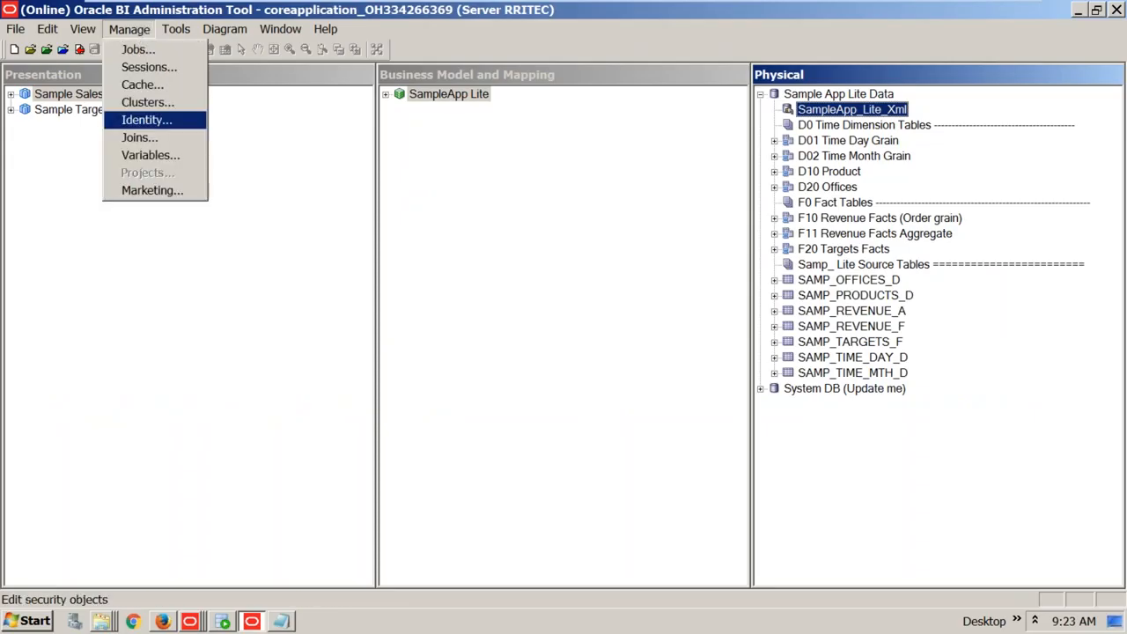
left_click(145, 155)
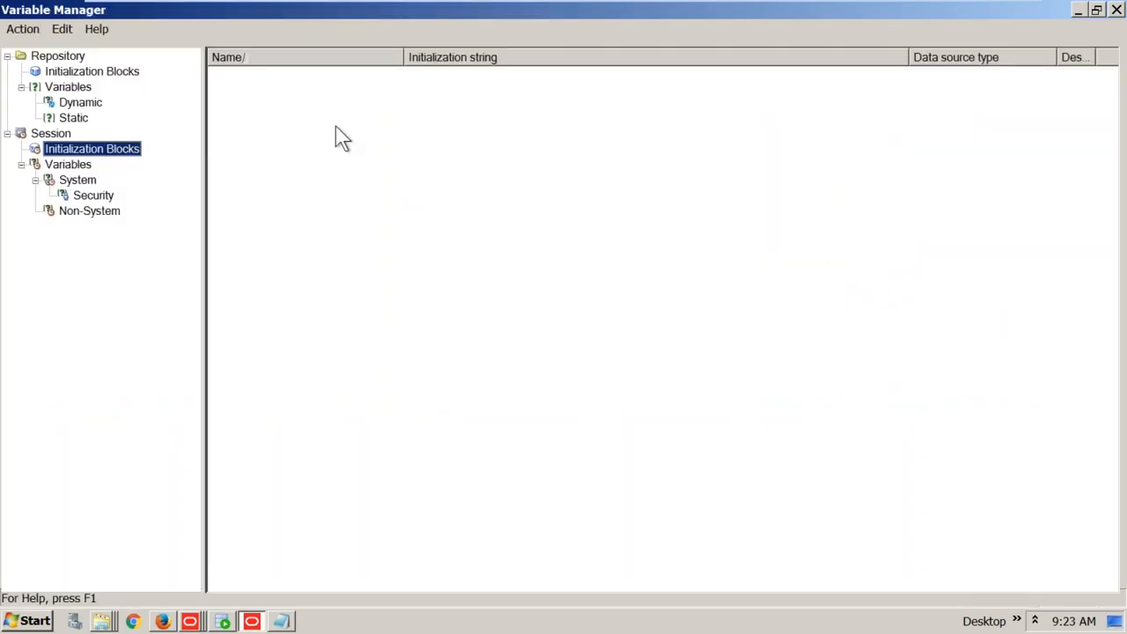
left_click(74, 118)
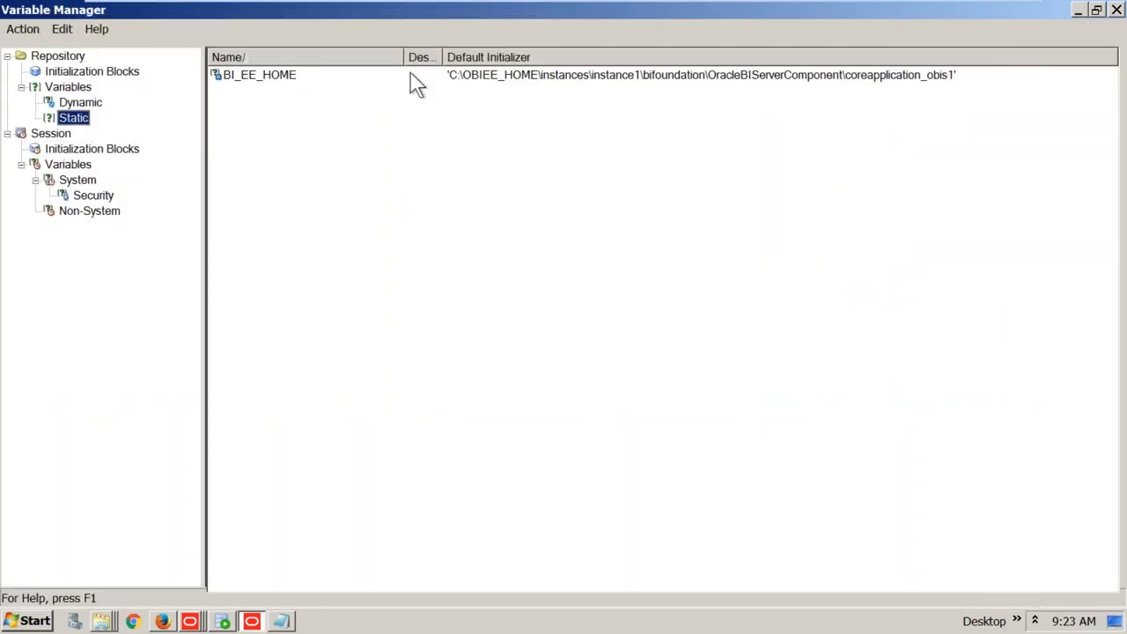
double_click(460, 79)
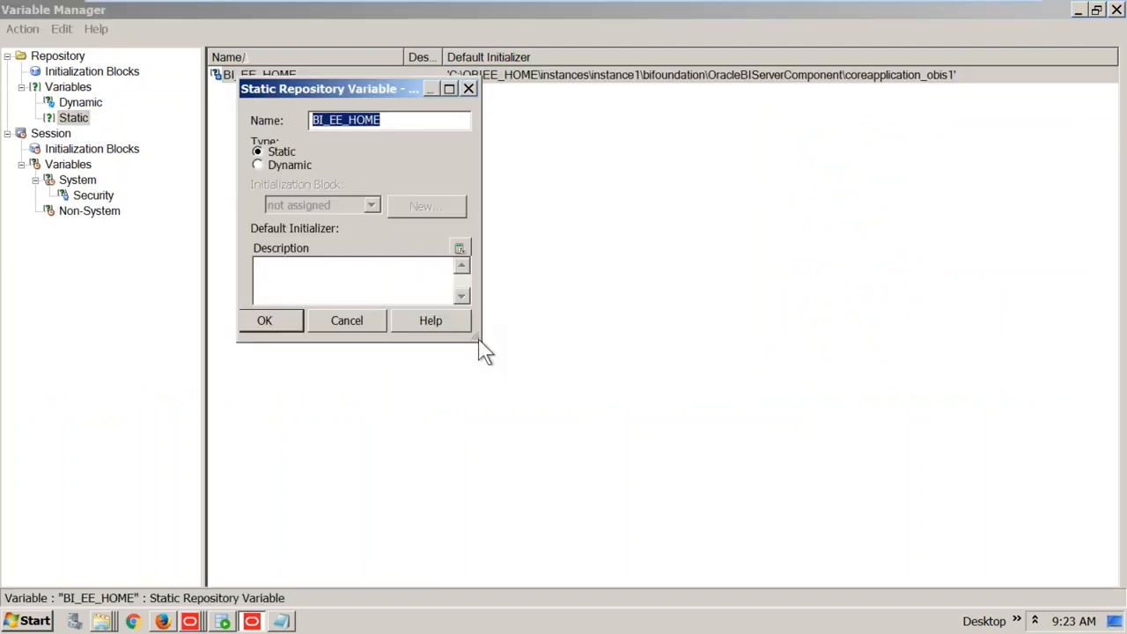
left_click_drag(479, 337, 925, 466)
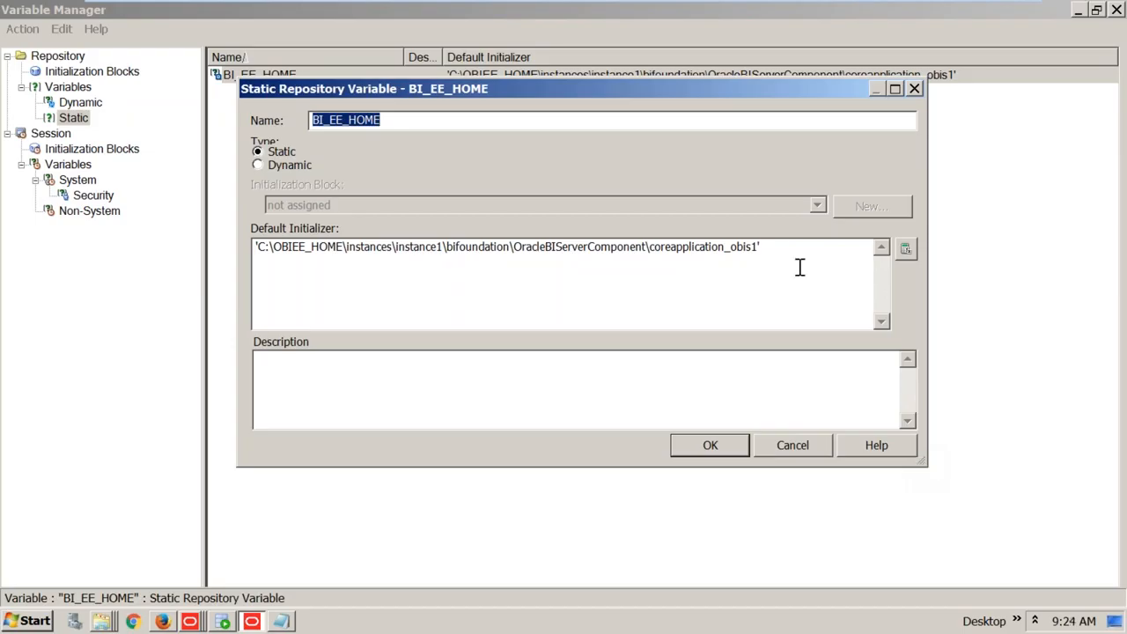
left_click_drag(780, 246, 12, 247)
key("ctrl+c")
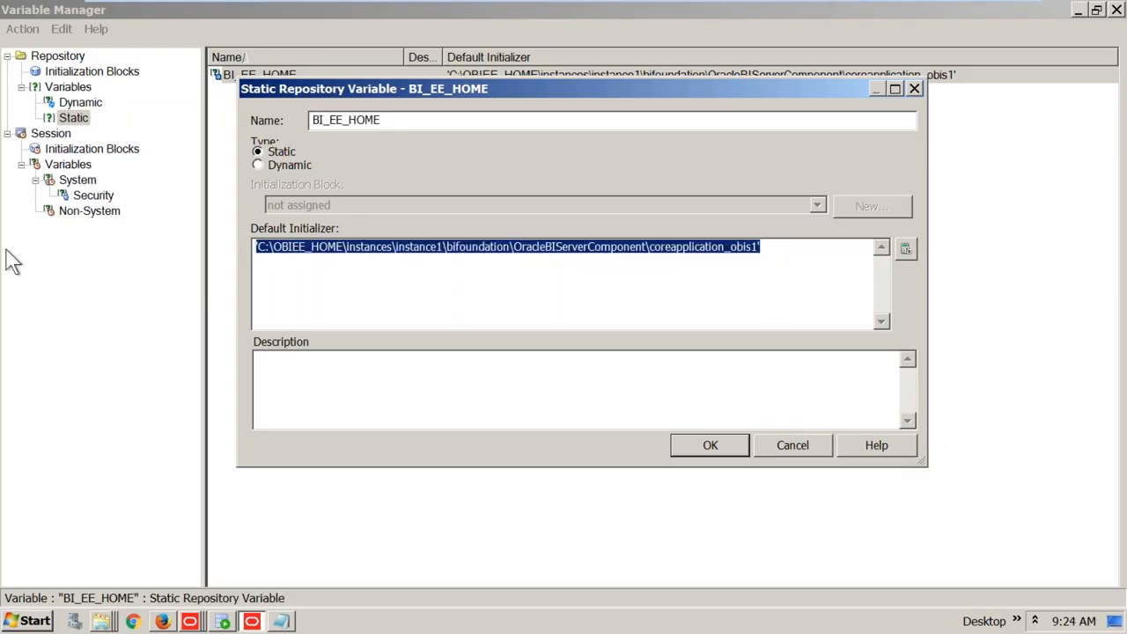
left_click(281, 622)
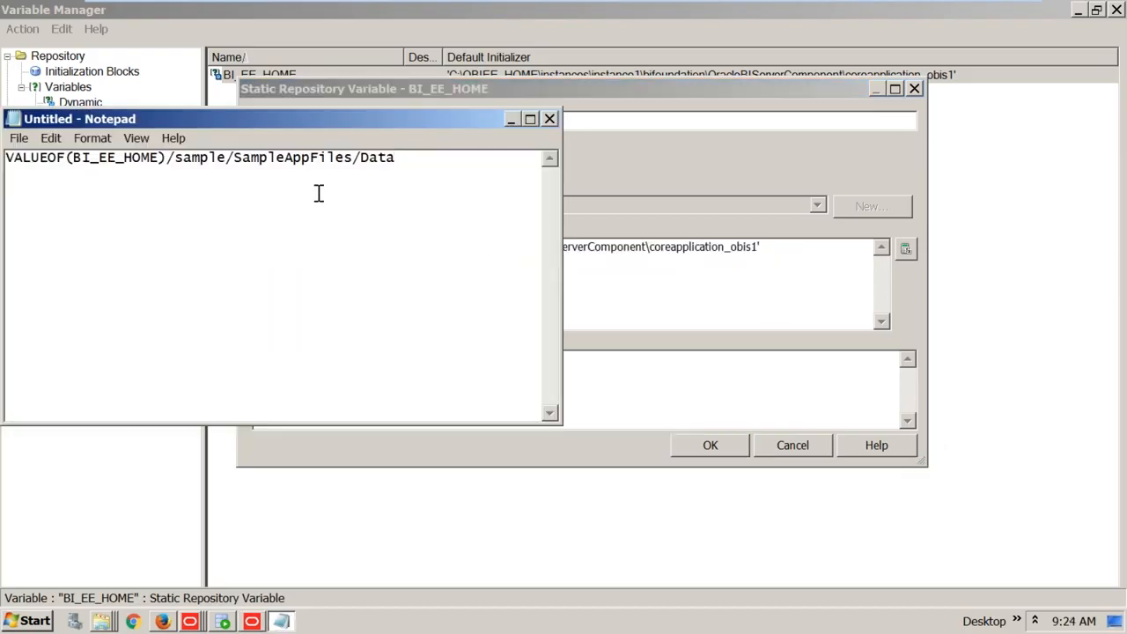
left_click(412, 157)
Paste the BI_EE_HOME initializer on a new line and remove its surrounding quotes
key("Return")
key("ctrl+v")
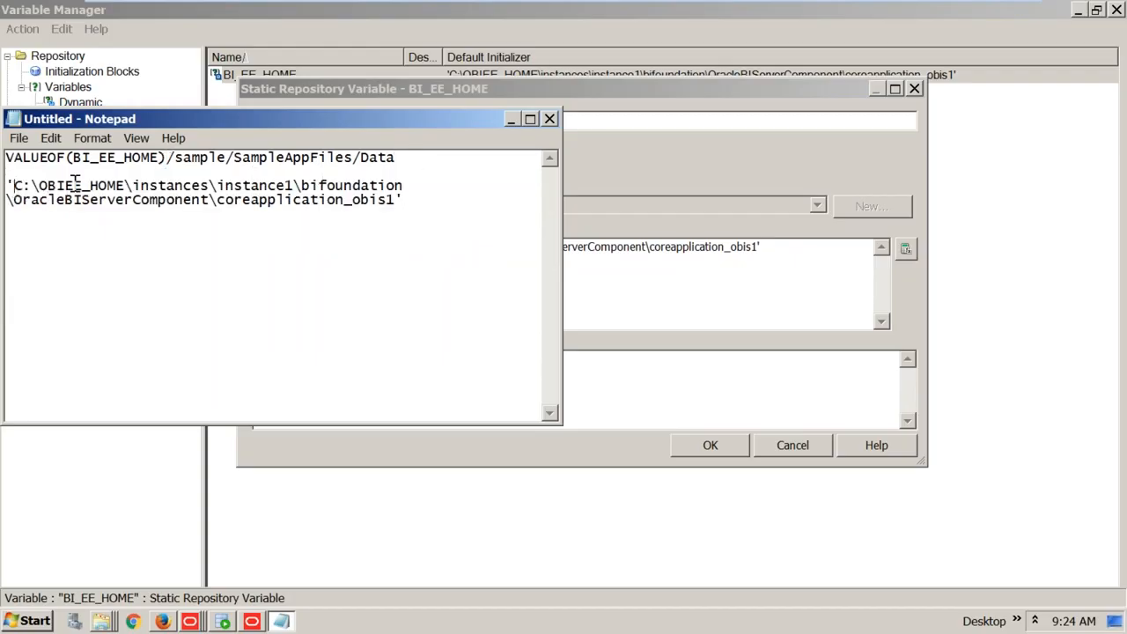
key("BackSpace")
left_click(407, 200)
key("BackSpace")
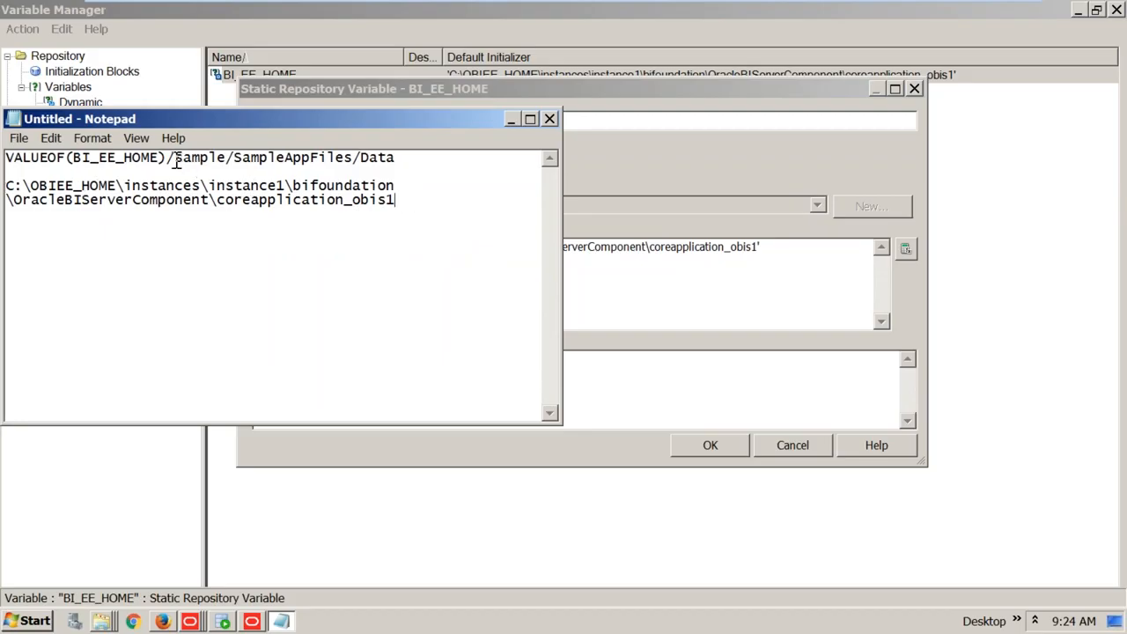
Append \sample/SampleAppFiles/Data to that path, select the full path, and open Windows Explorer
left_click_drag(176, 164, 397, 164)
key("ctrl+c")
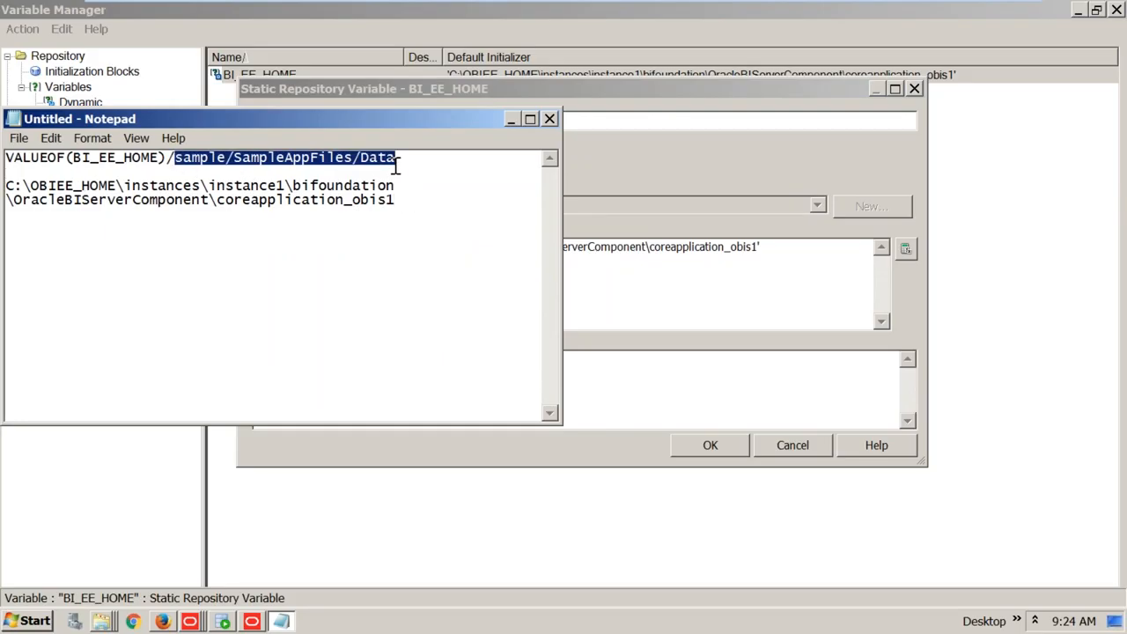
left_click(415, 203)
type("\\")
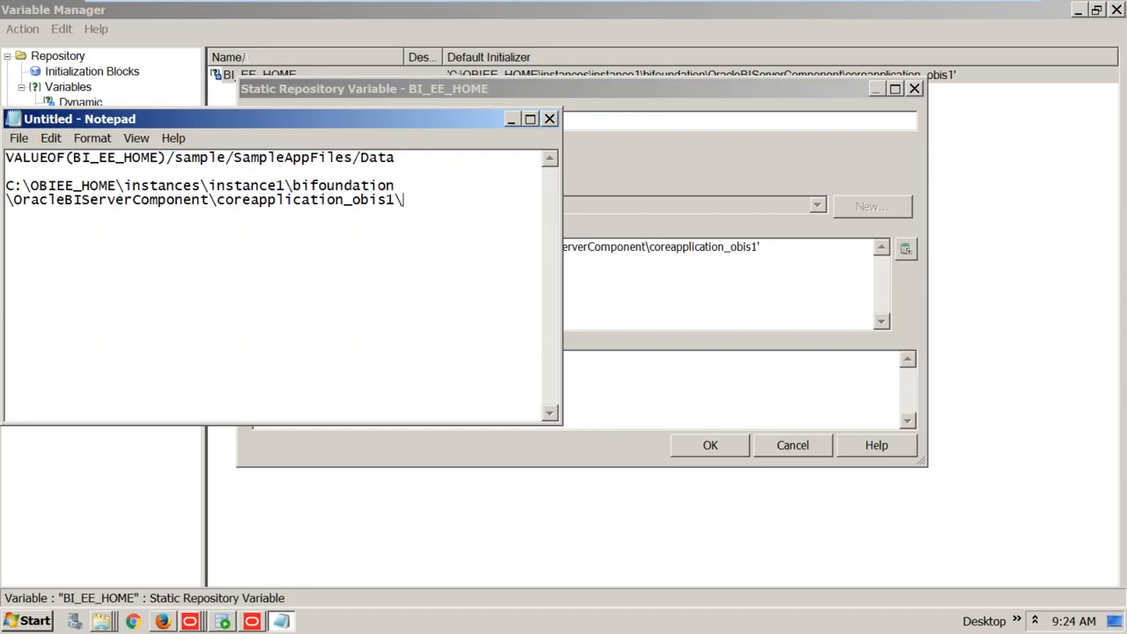
key("ctrl+v")
left_click_drag(448, 224, 11, 185)
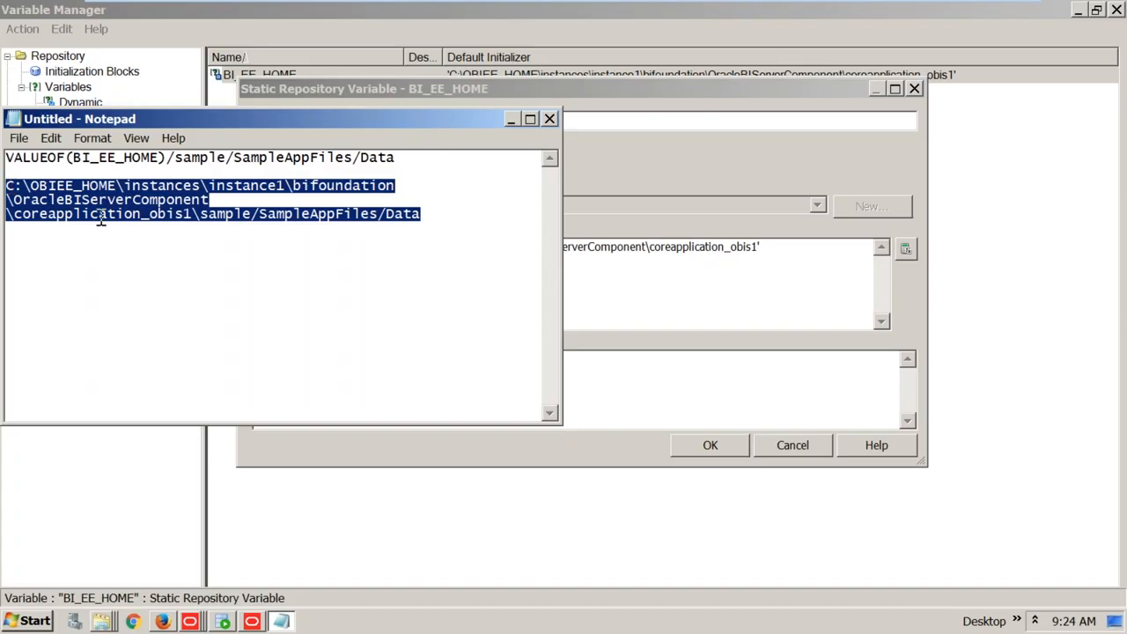
right_click(106, 616)
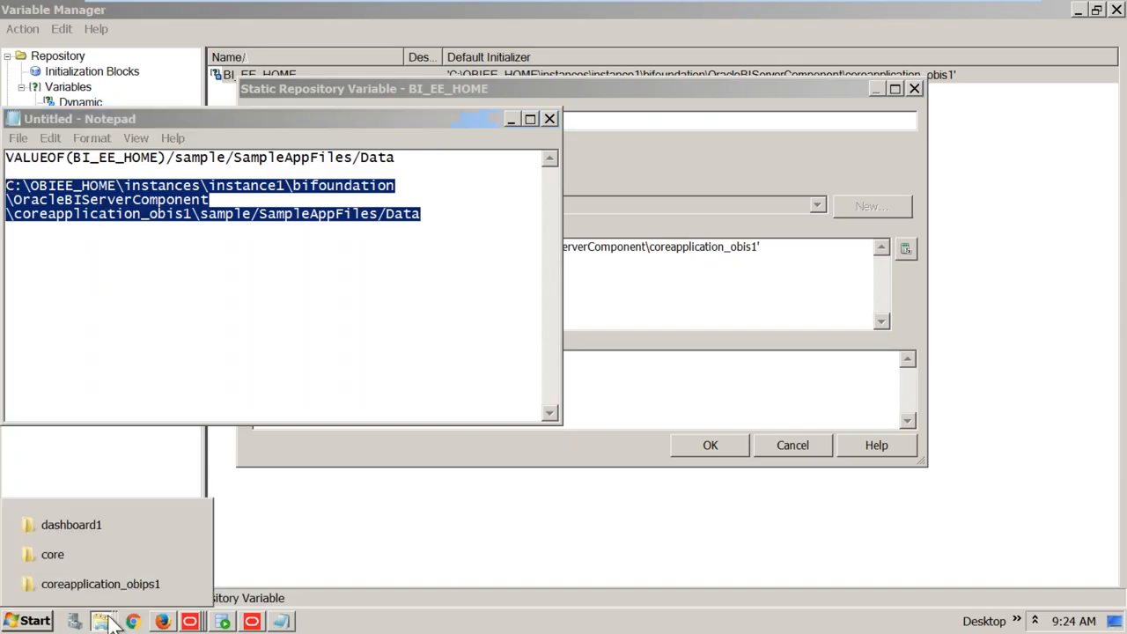
left_click(141, 521)
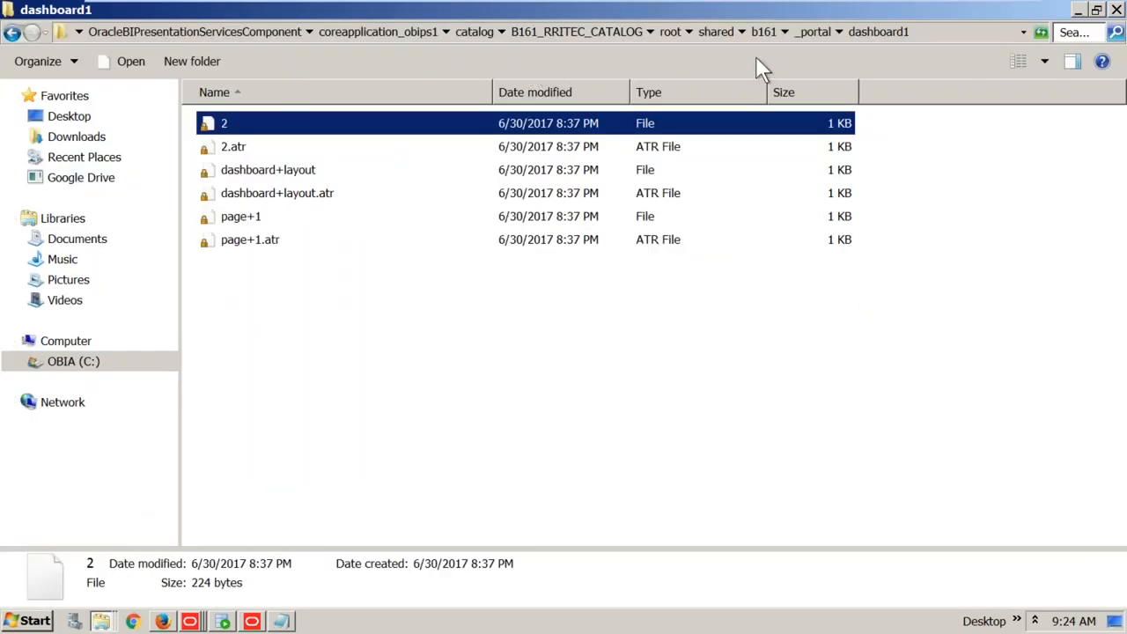
Paste the combined path into Explorer's address bar to open Data, then return to BI_EE_HOME
left_click(916, 35)
type("C:\\OBIEE_HOME\\instances\\instance1\\bifoundation\\OracleBIServerComponent\\coreapplication_obis1\\sample\\SampleAppFiles\\Data")
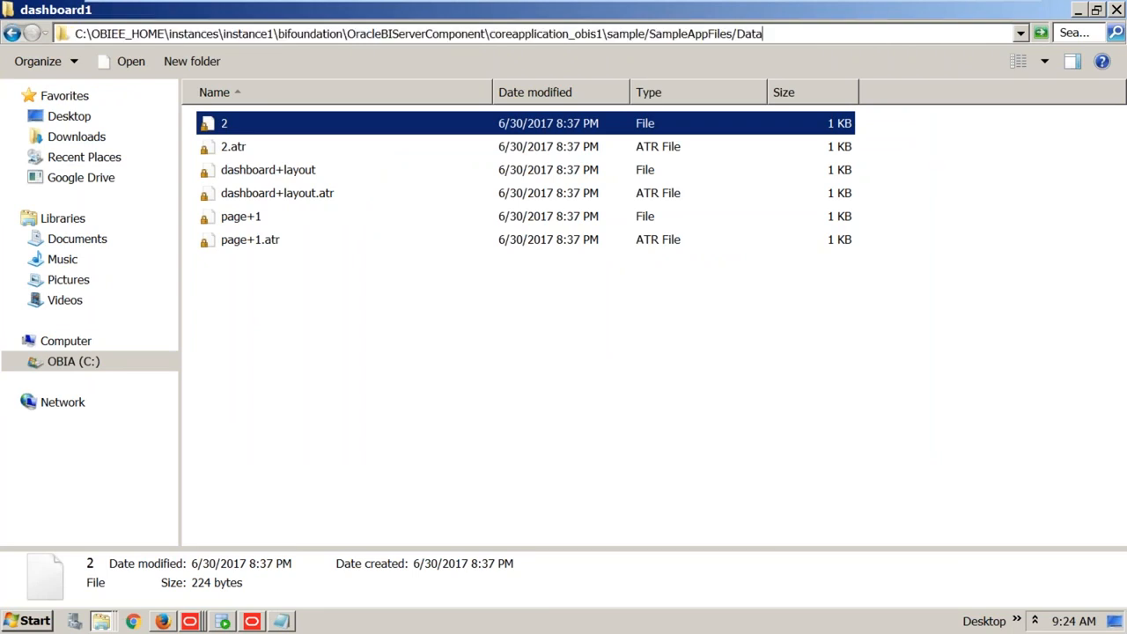
key("Return")
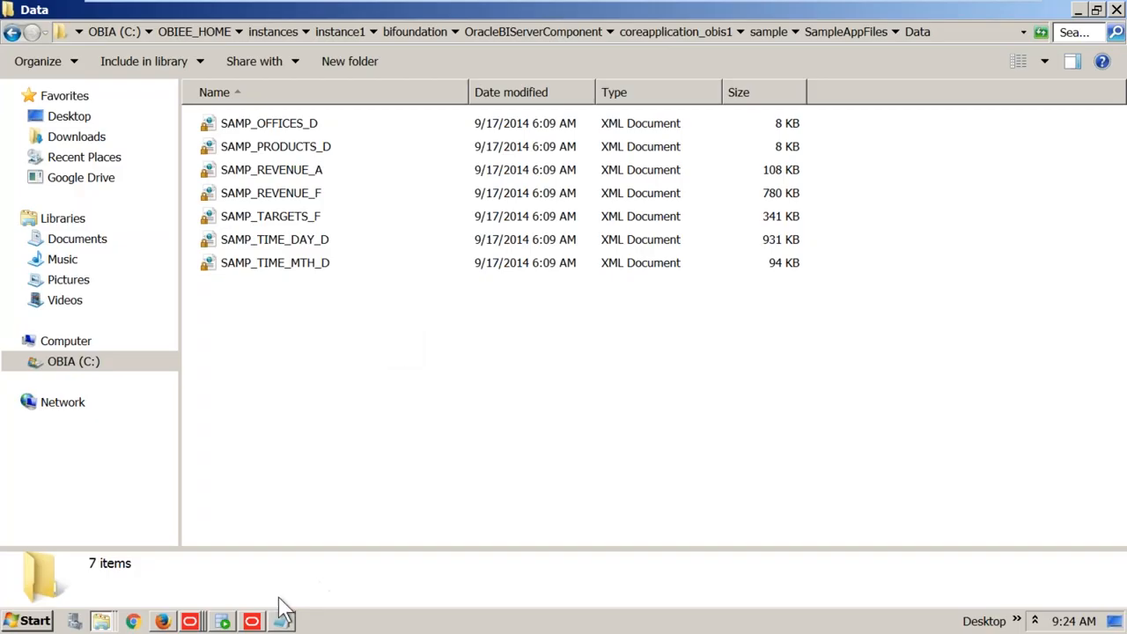
left_click(253, 622)
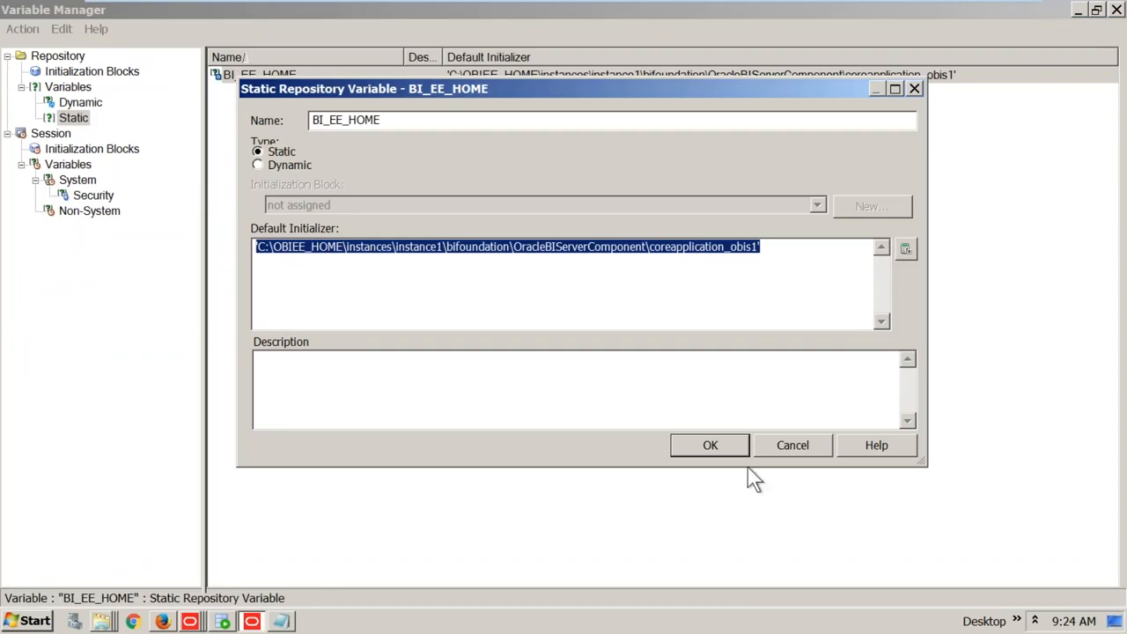
Close the BI_EE_HOME variable dialog and Variable Manager, then return to Answers in Firefox
left_click(731, 448)
left_click(1116, 10)
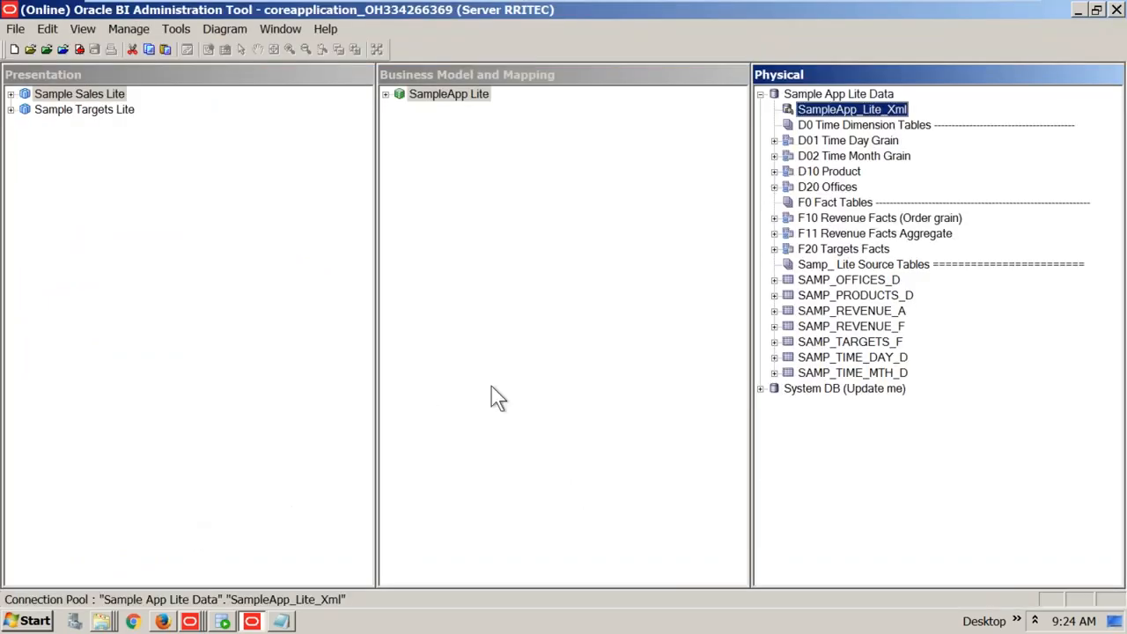
left_click(162, 621)
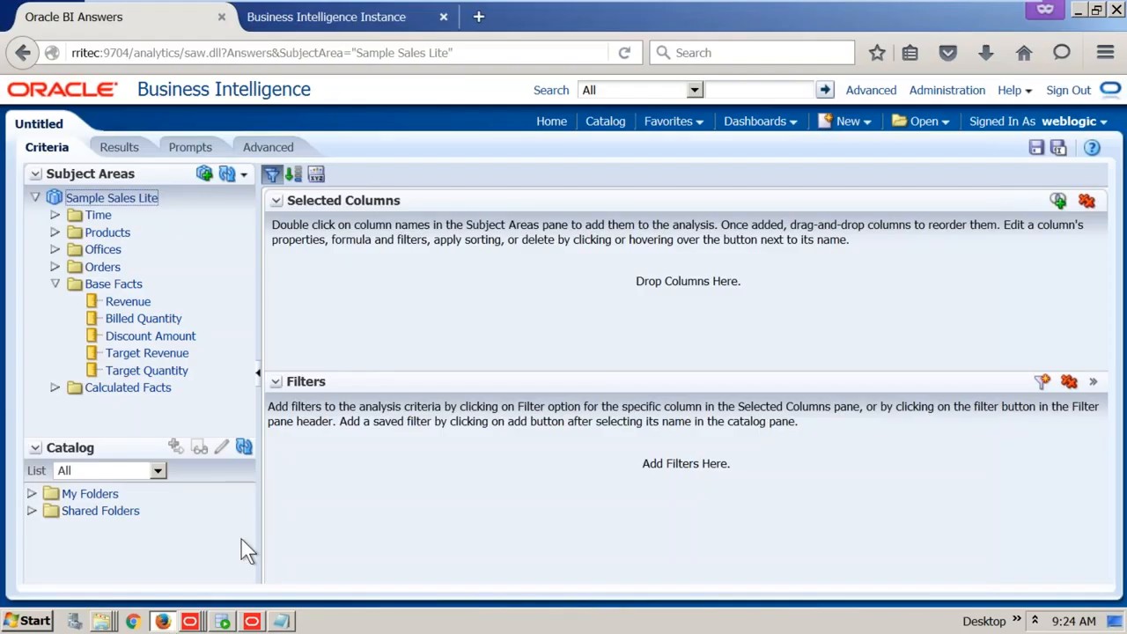
Create a new KPI based on the Sample Sales Lite subject area
left_click(876, 130)
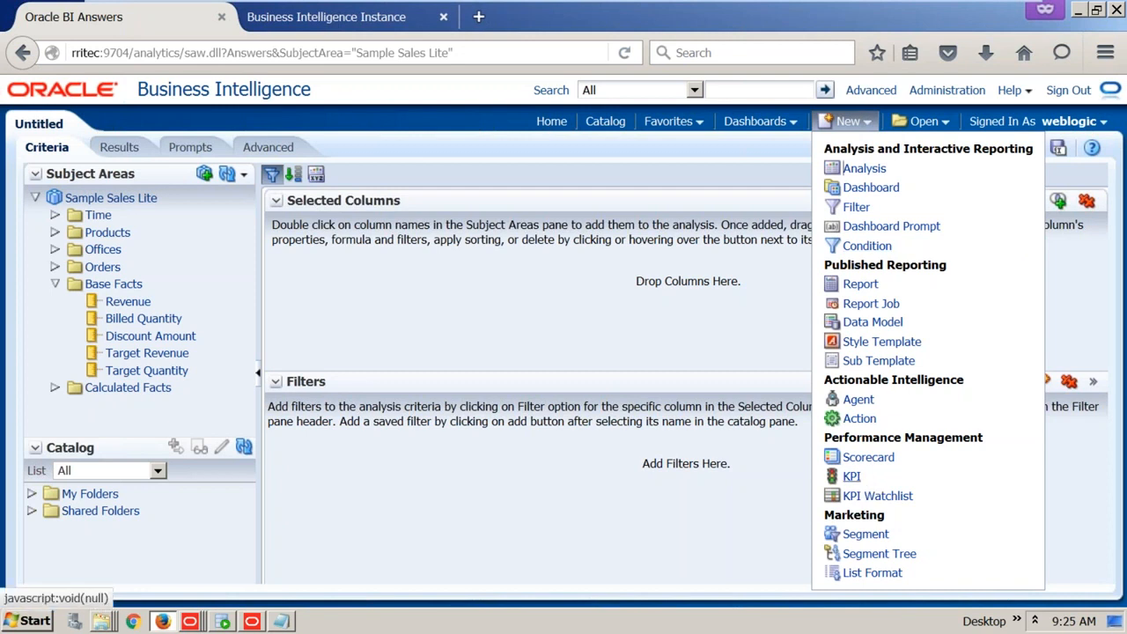
left_click(854, 168)
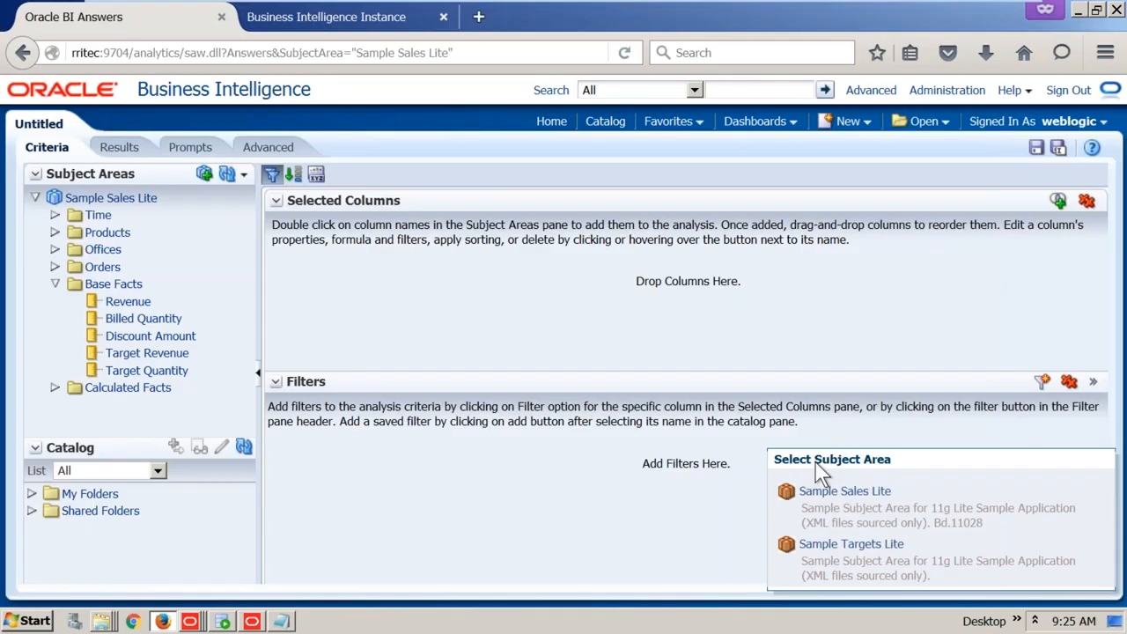
left_click_drag(846, 463, 891, 461)
left_click(873, 493)
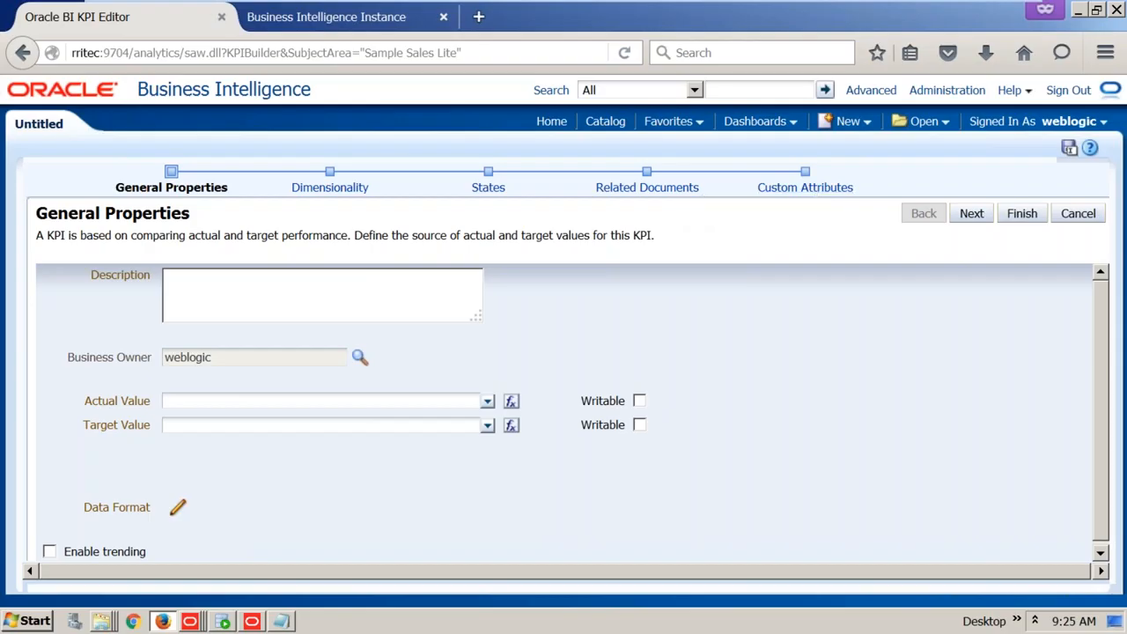
Set the KPI's actual value to Base Facts Revenue and its target to Target Revenue, then go to Dimensionality
left_click_drag(36, 236, 352, 235)
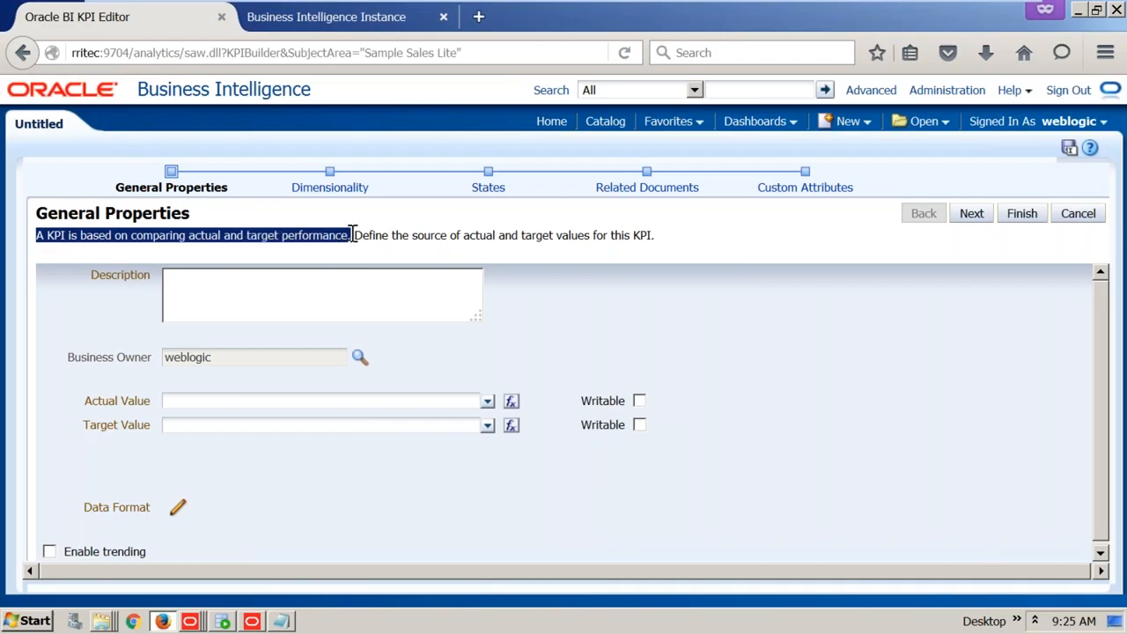
left_click_drag(352, 235, 667, 237)
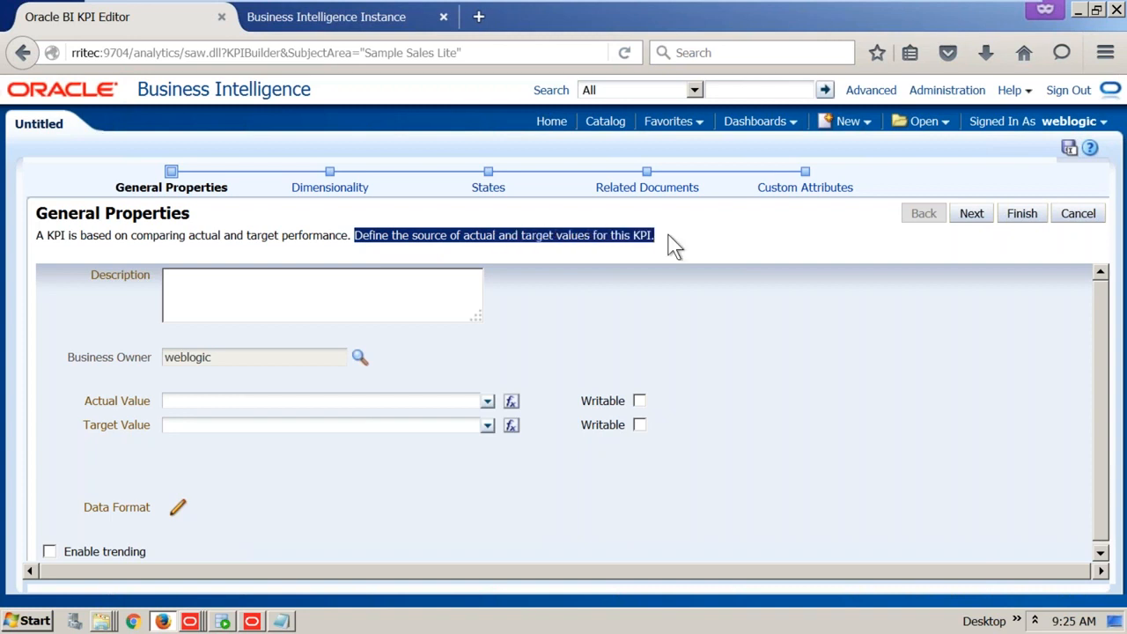
left_click(486, 402)
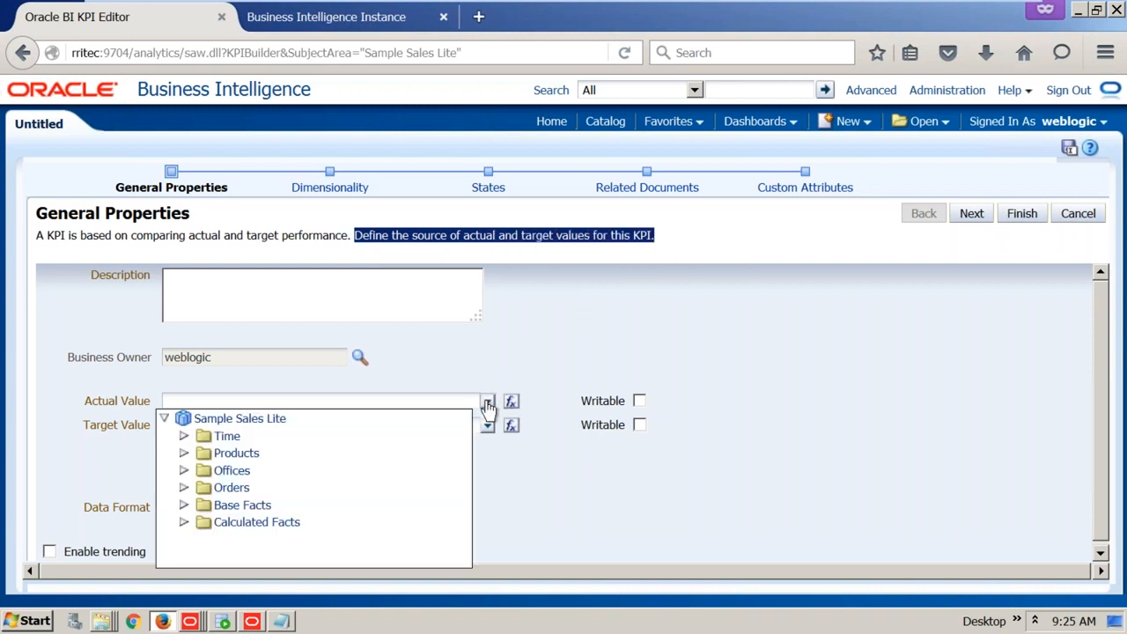
left_click(183, 506)
left_click(268, 523)
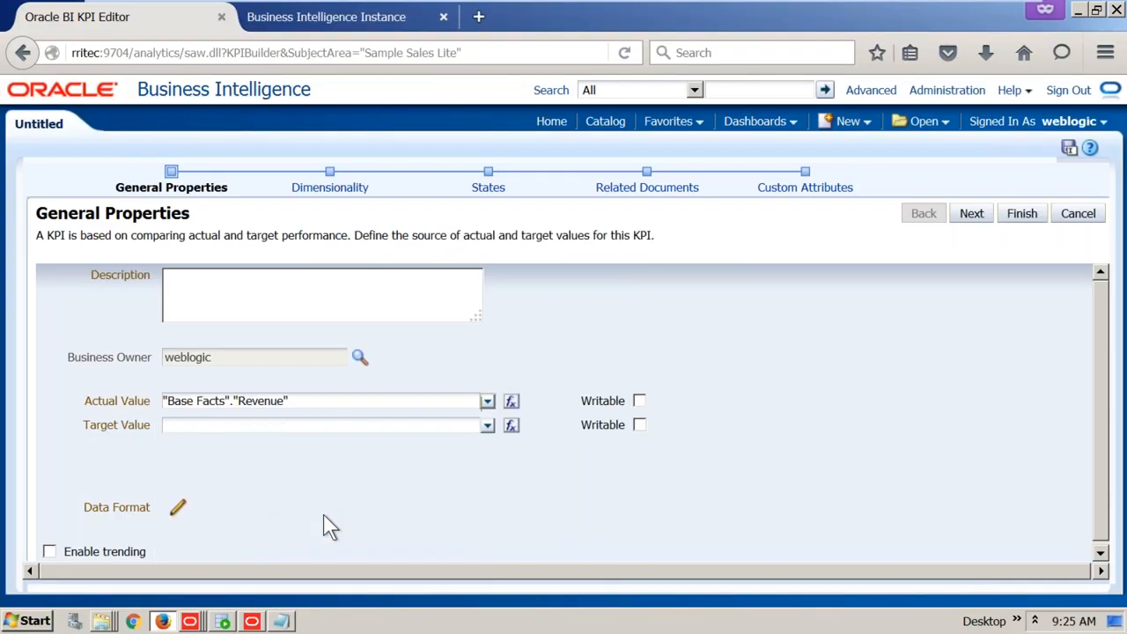
left_click(487, 425)
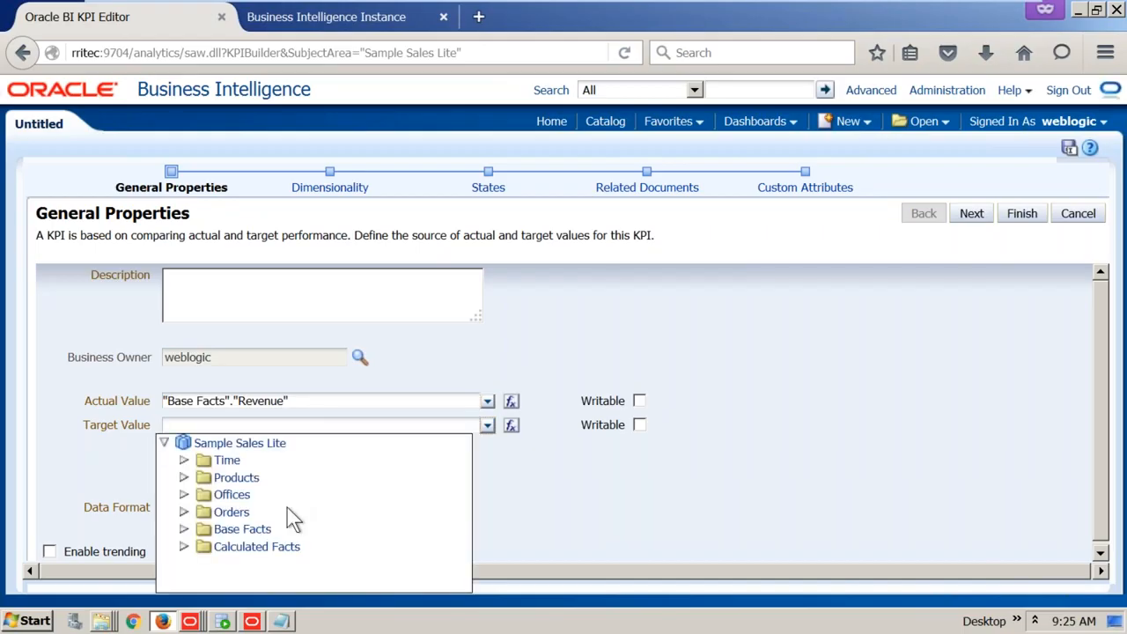
left_click(202, 529)
scroll(320, 496, "down", 1)
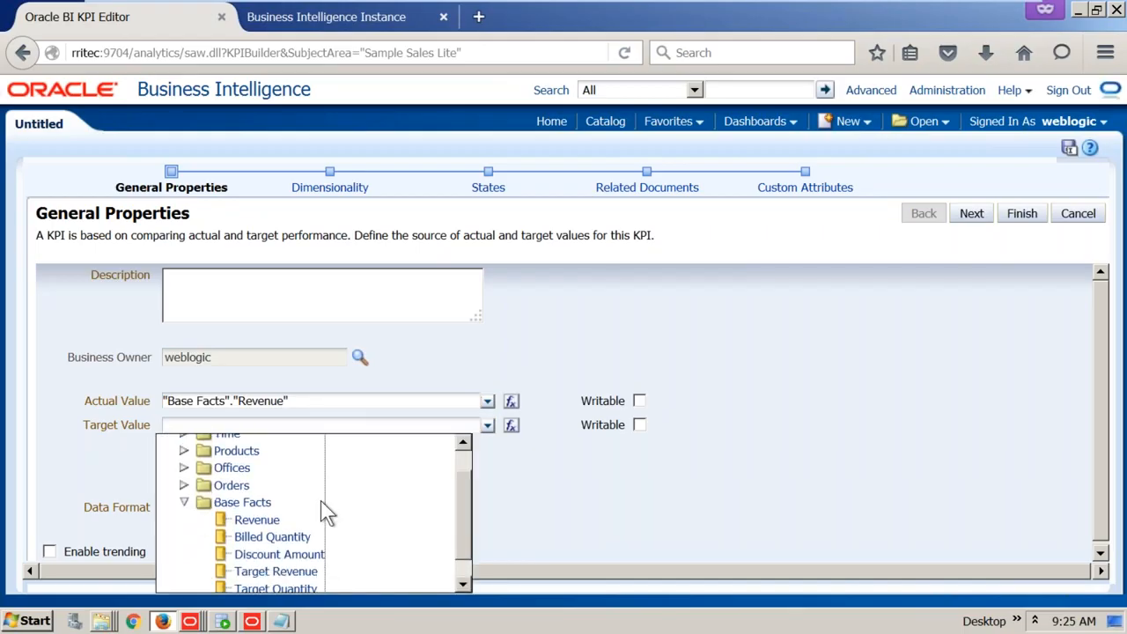
left_click(282, 554)
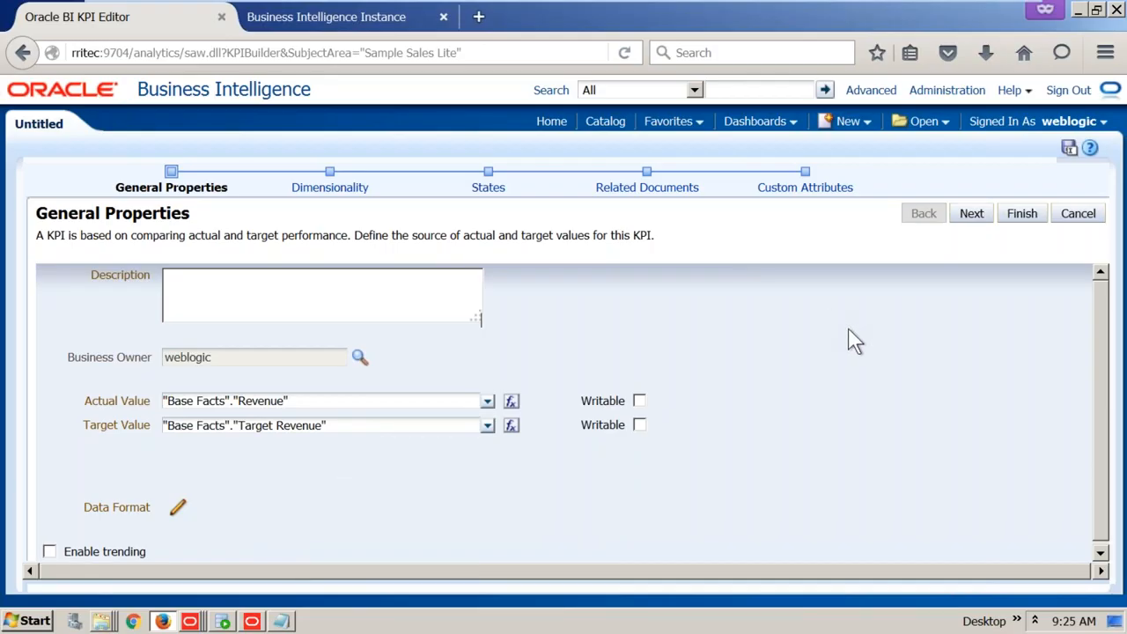
left_click(978, 219)
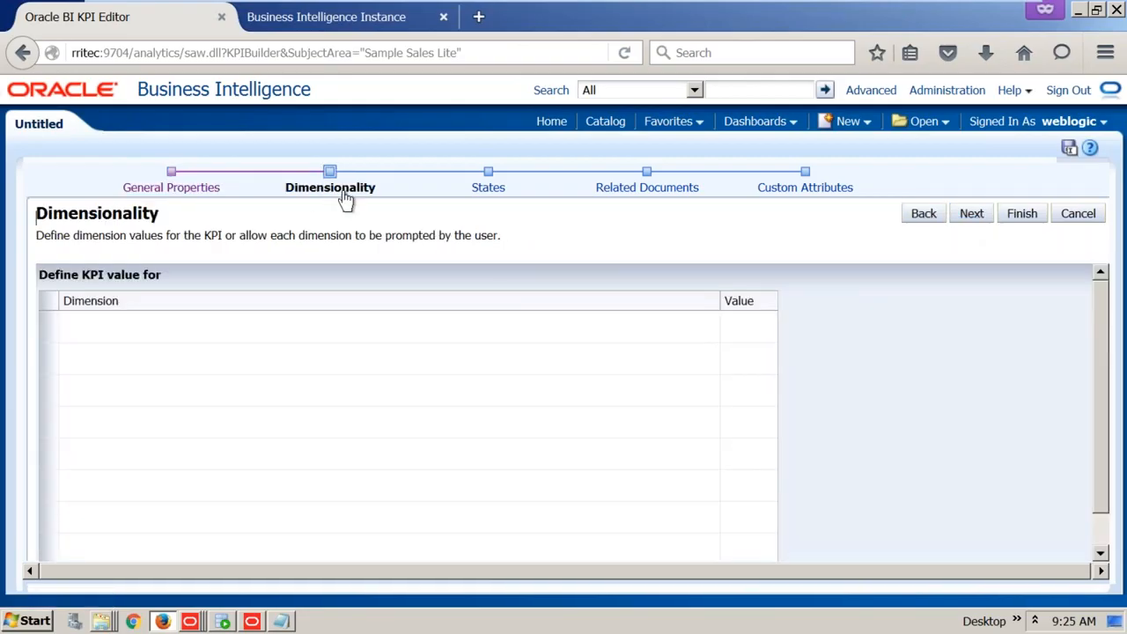
left_click_drag(43, 235, 515, 233)
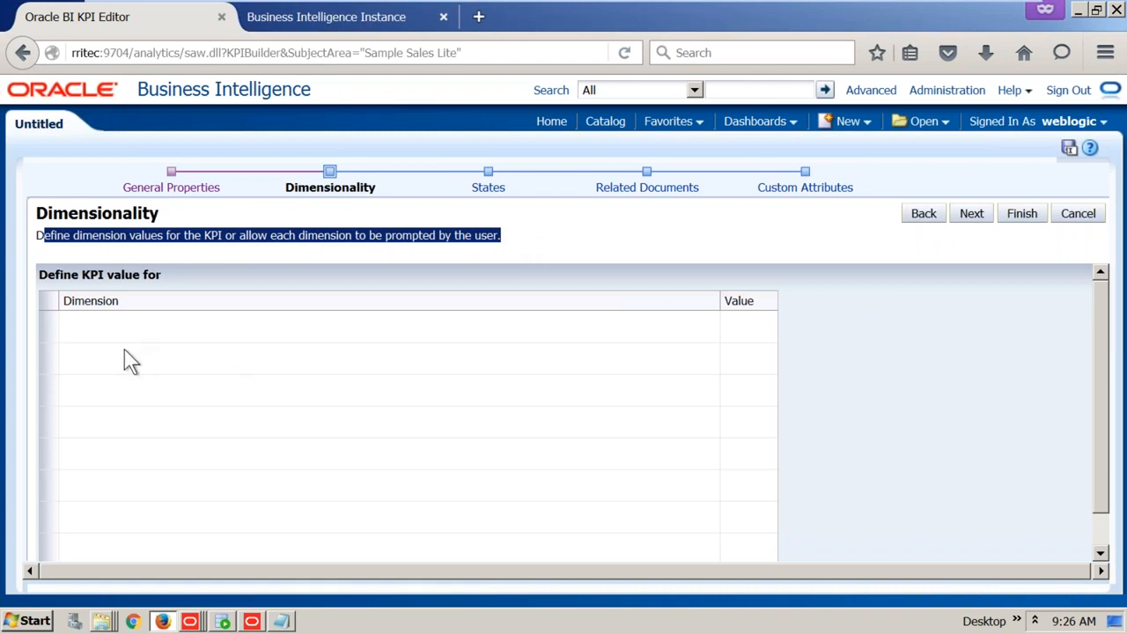
scroll(129, 348, "down", 1)
scroll(132, 357, "up", 1)
scroll(185, 350, "down", 1)
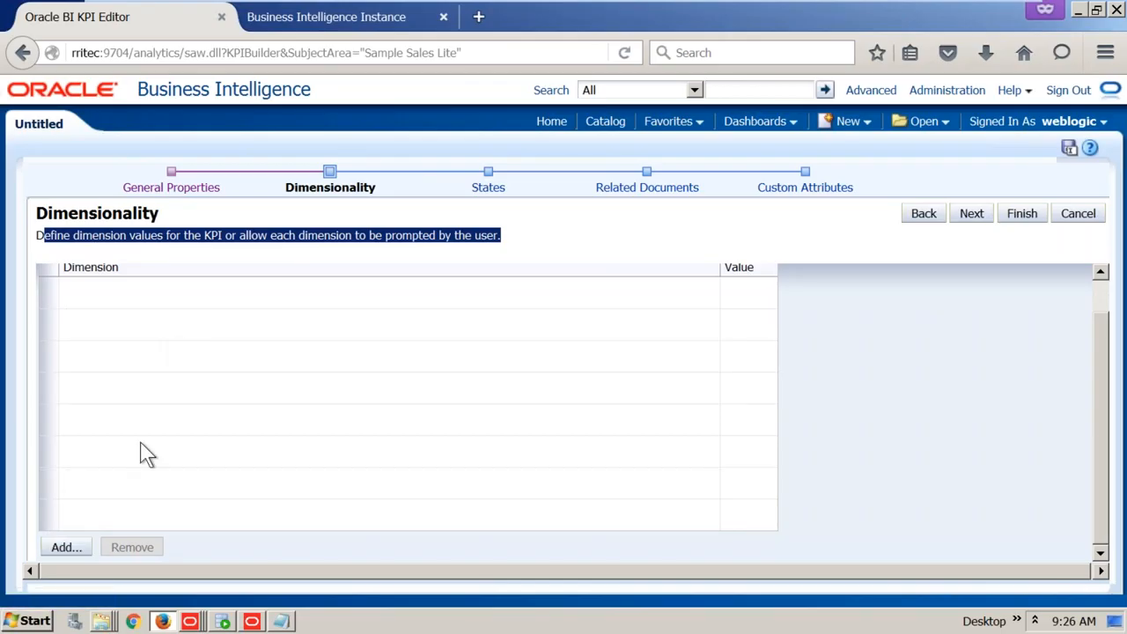
key("F11")
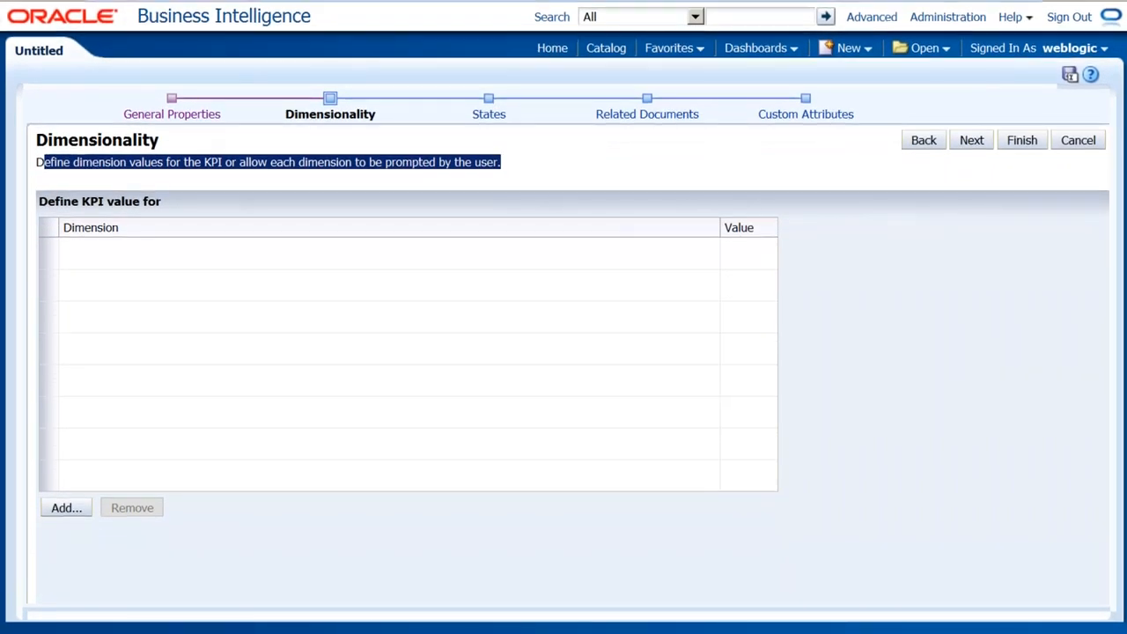
Add Time.Time Hierarchy as a KPI dimension, leaving its value at <is prompted>
left_click(66, 507)
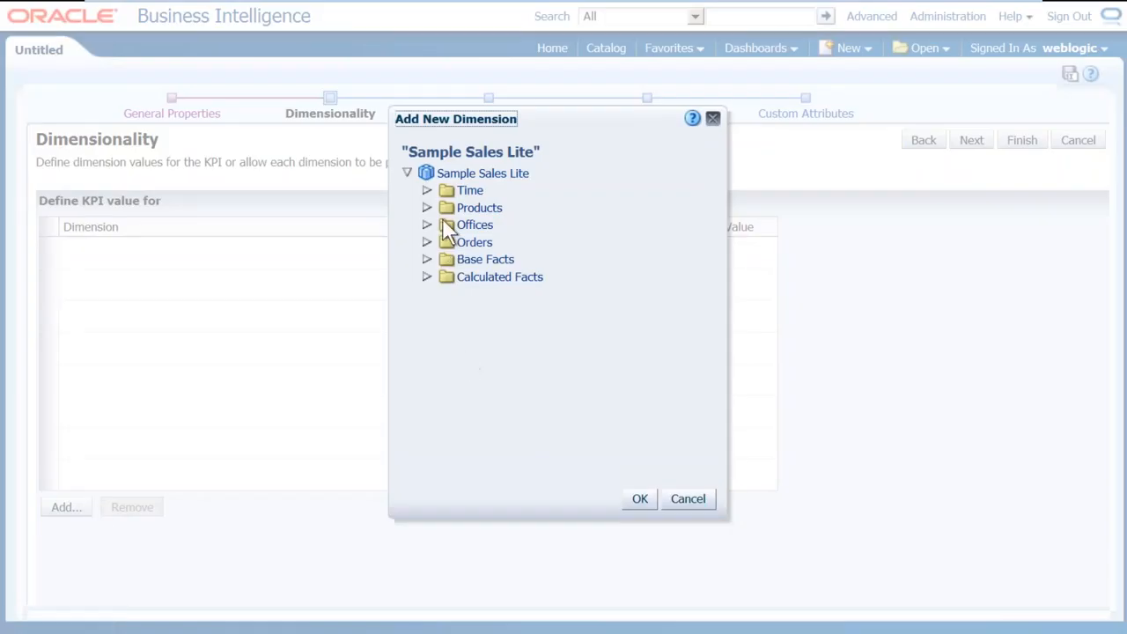
left_click(430, 190)
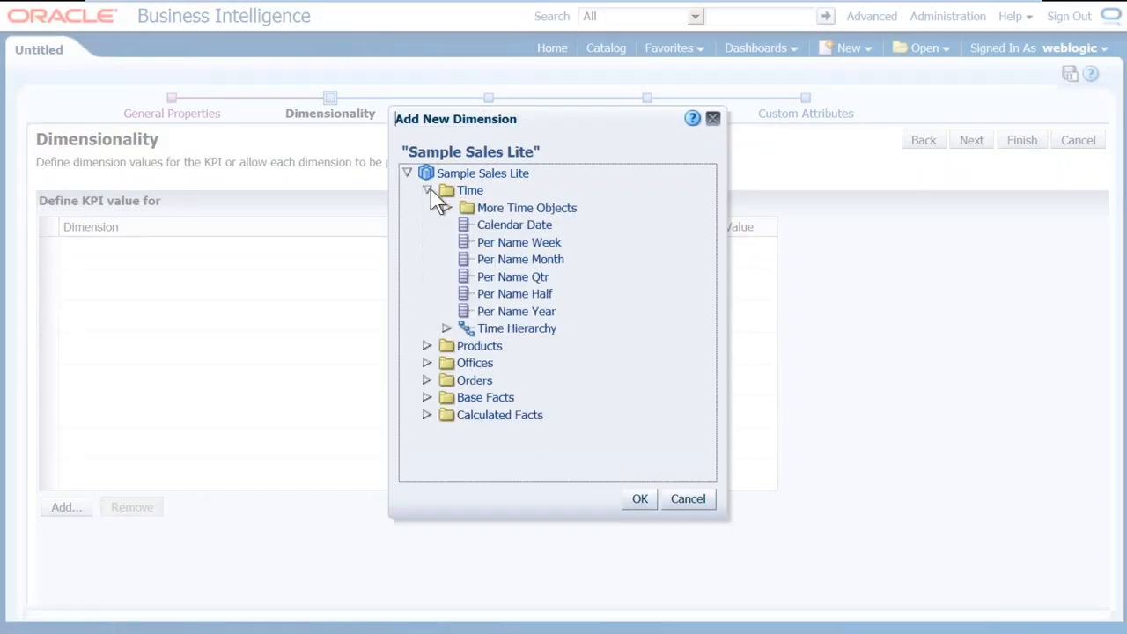
left_click(533, 333)
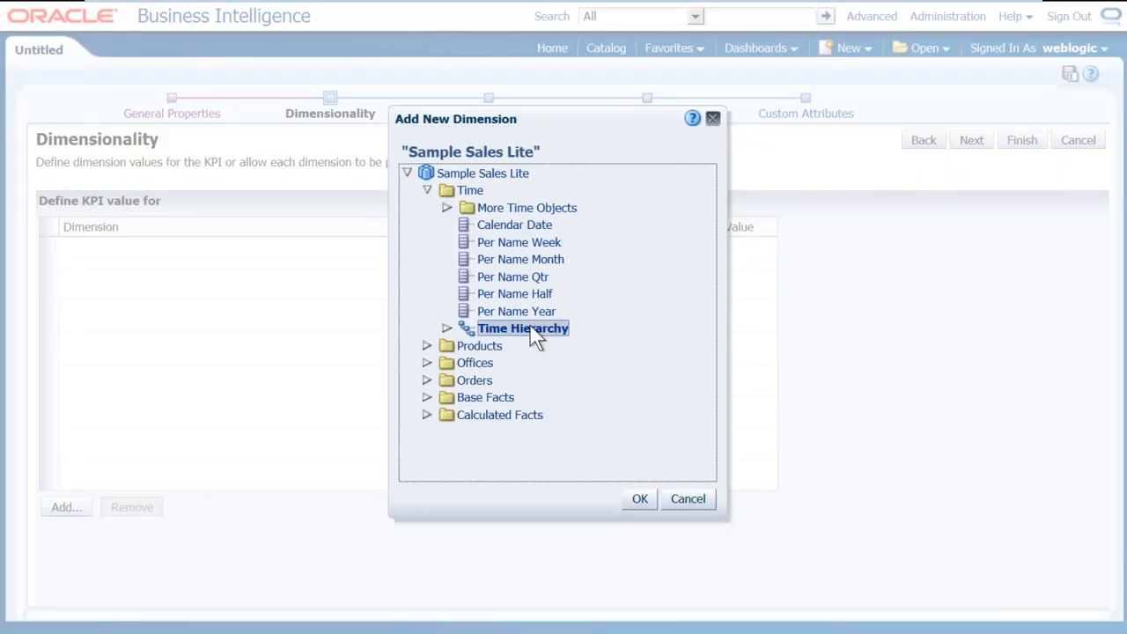
left_click(637, 501)
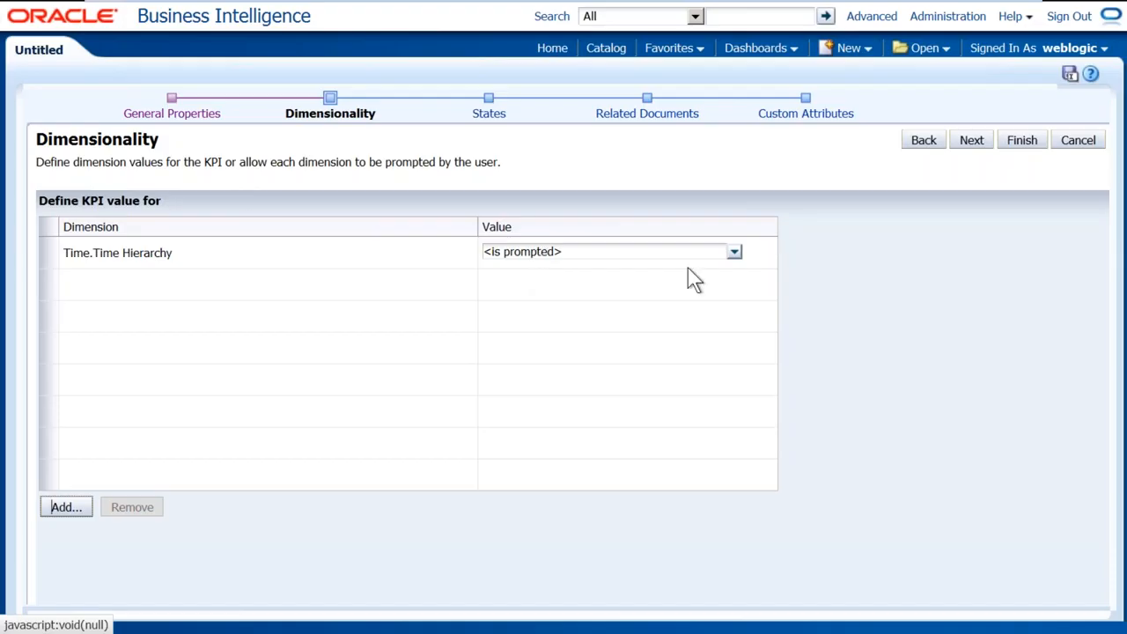
left_click(736, 255)
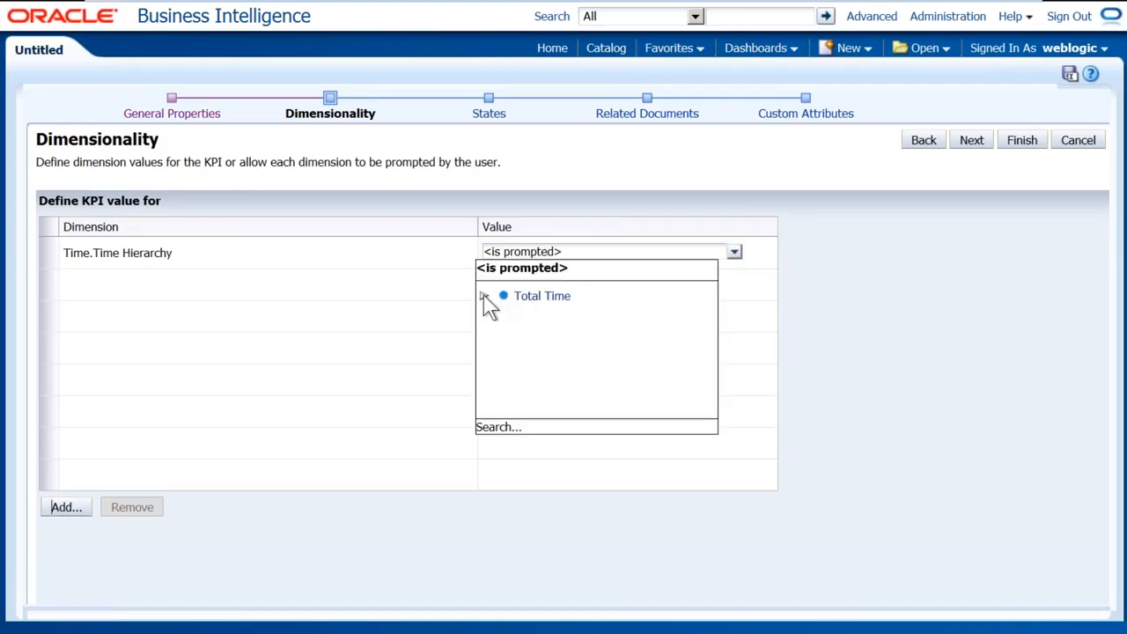
left_click(484, 295)
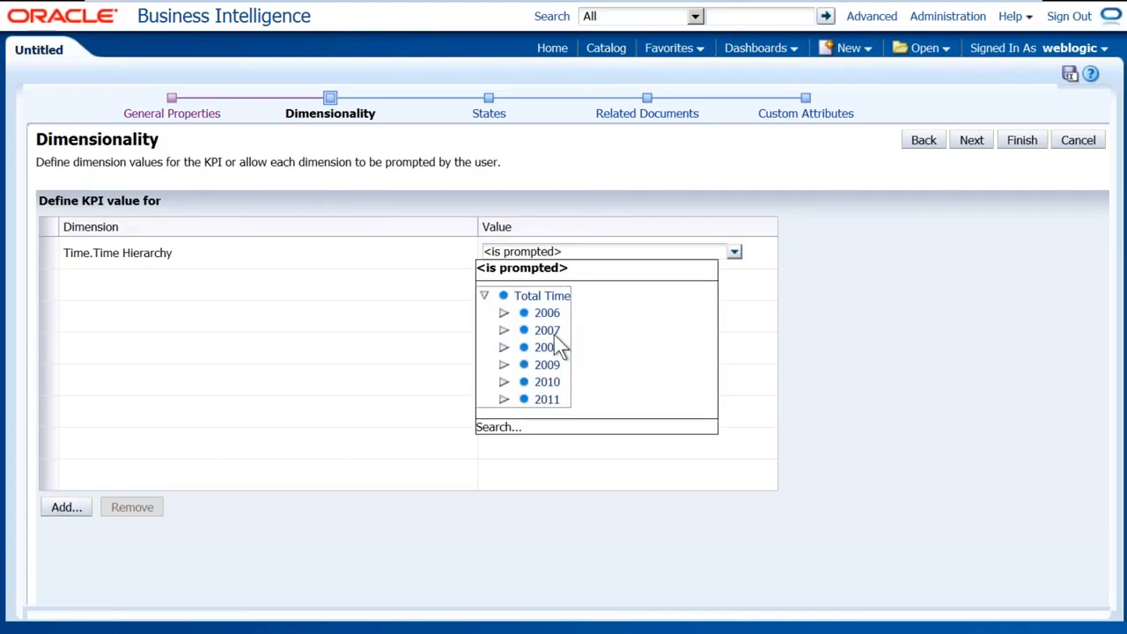
left_click(747, 334)
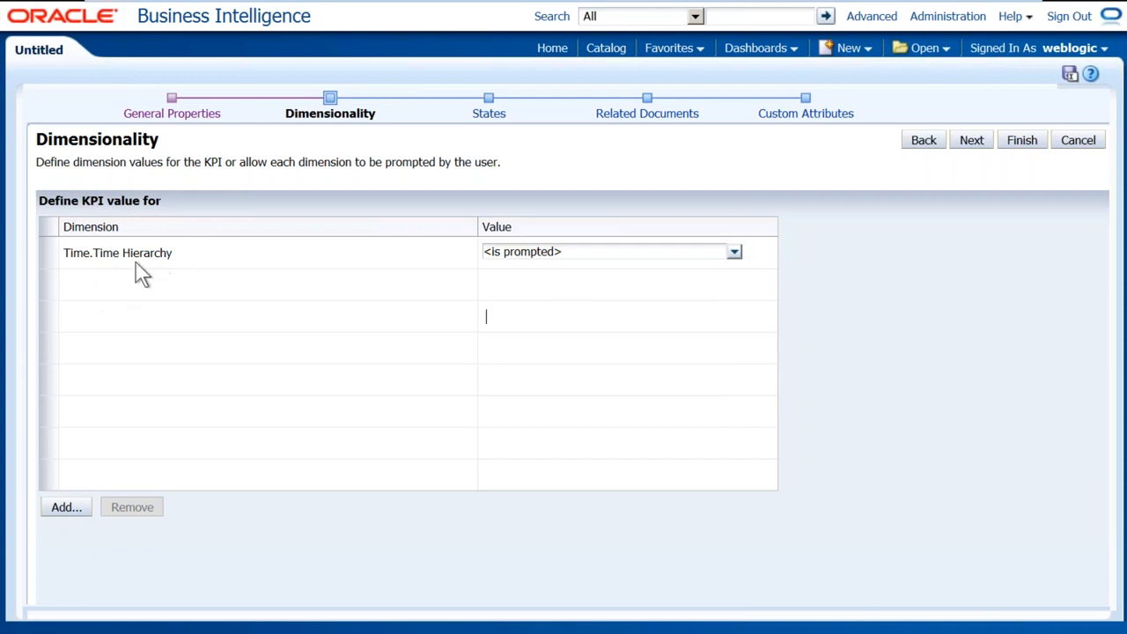
Add the Products, Offices and Orders hierarchies together as KPI dimensions
left_click(80, 507)
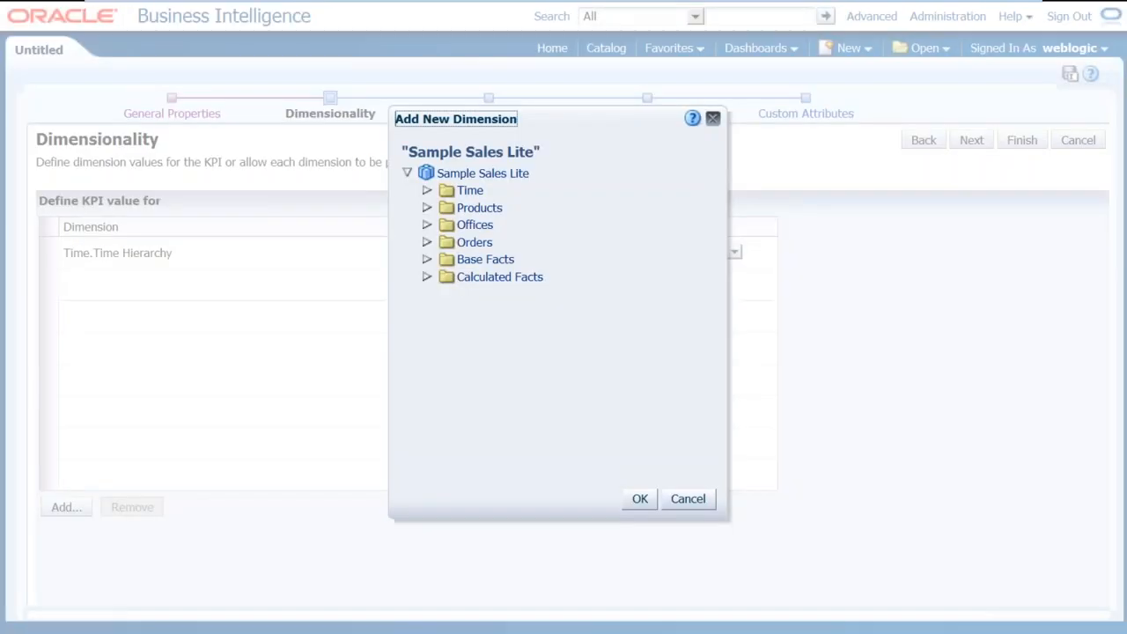
left_click(426, 208)
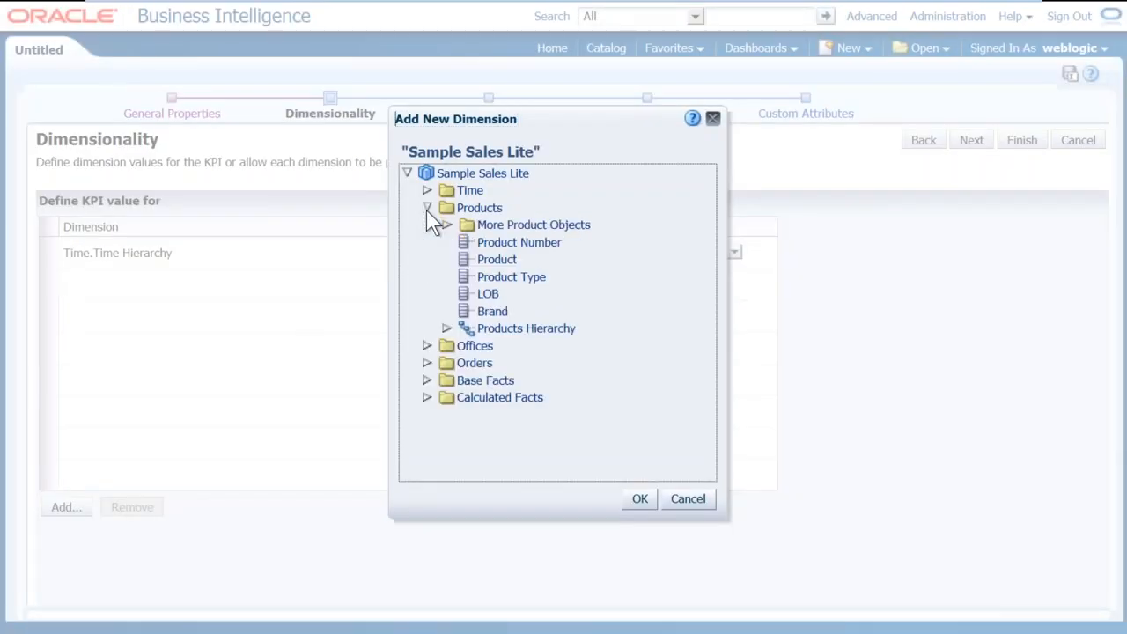
left_click(505, 324)
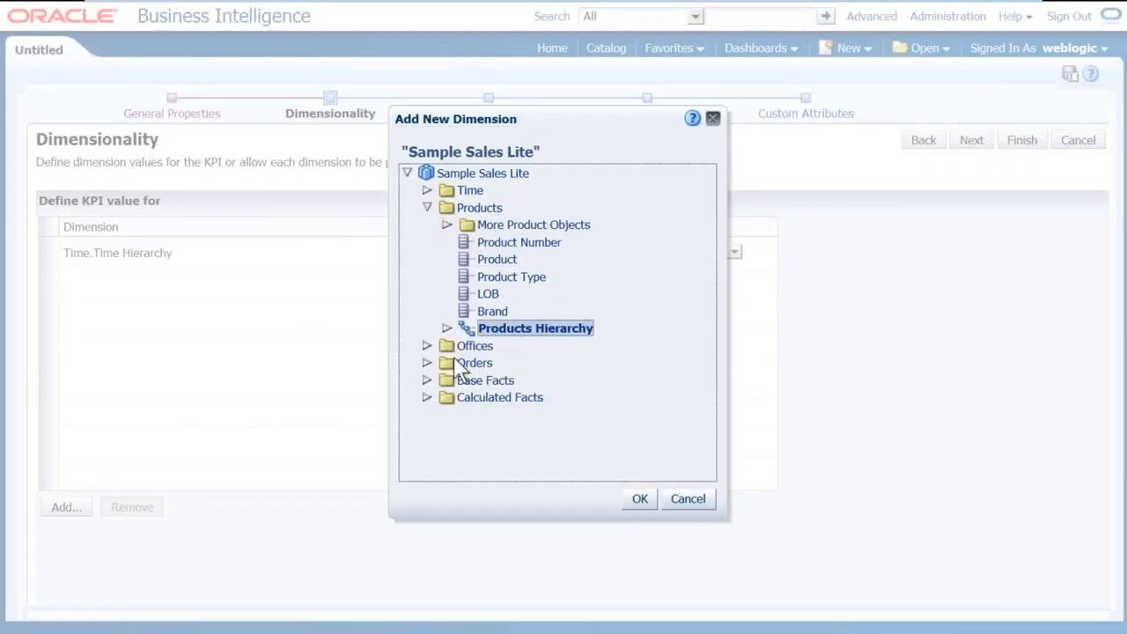
left_click(427, 345)
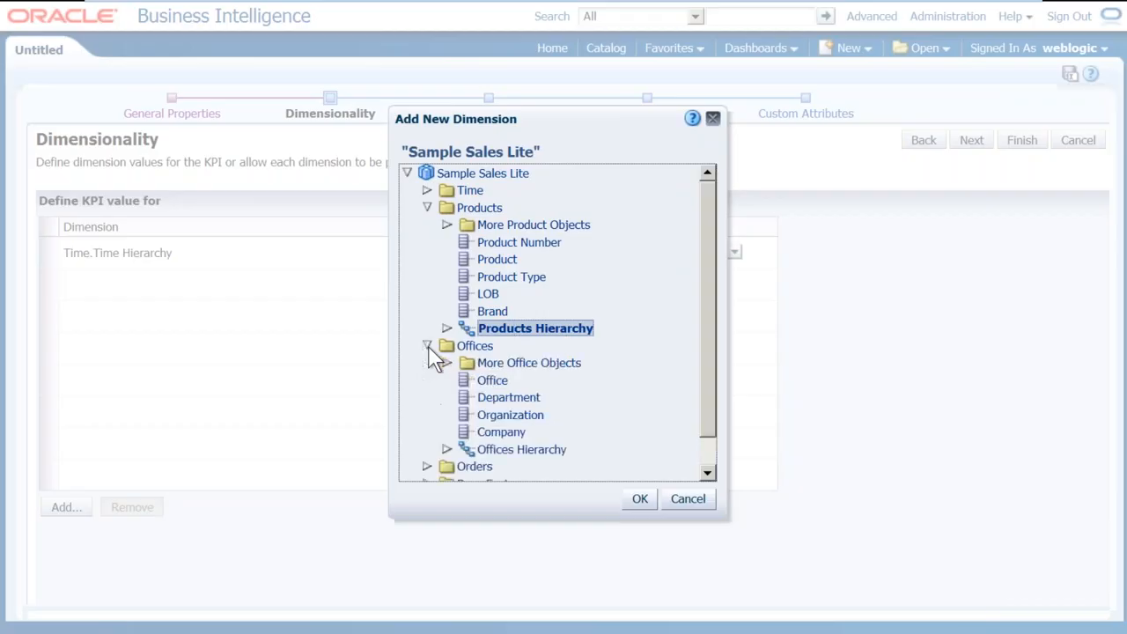
left_click(512, 447, "ctrl")
scroll(588, 388, "down", 1)
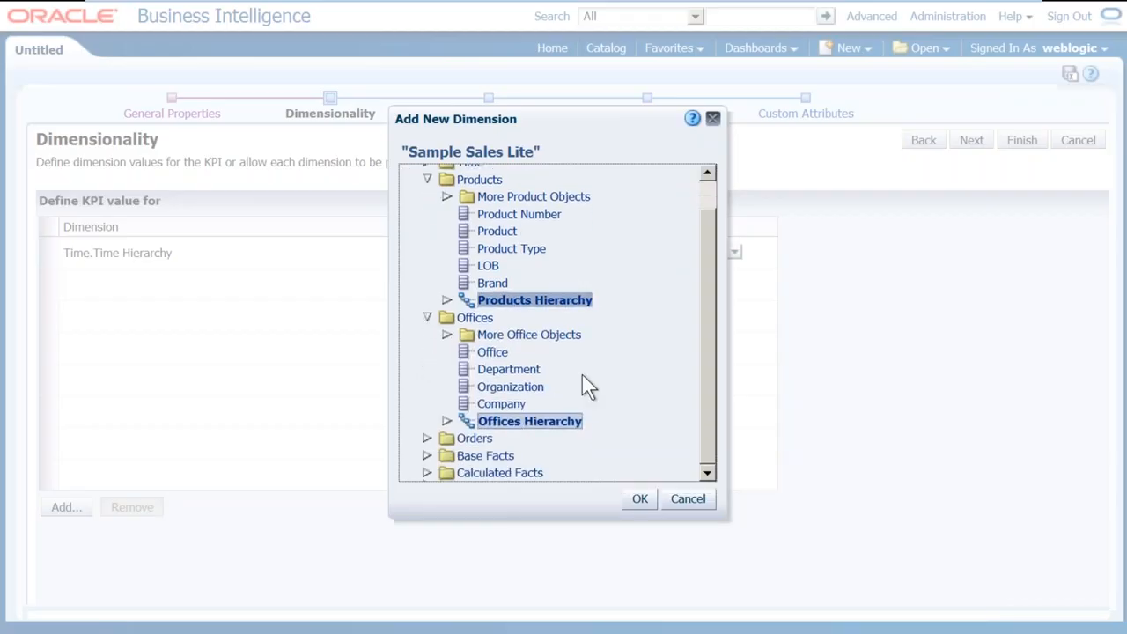
left_click(427, 437)
scroll(552, 370, "down", 3)
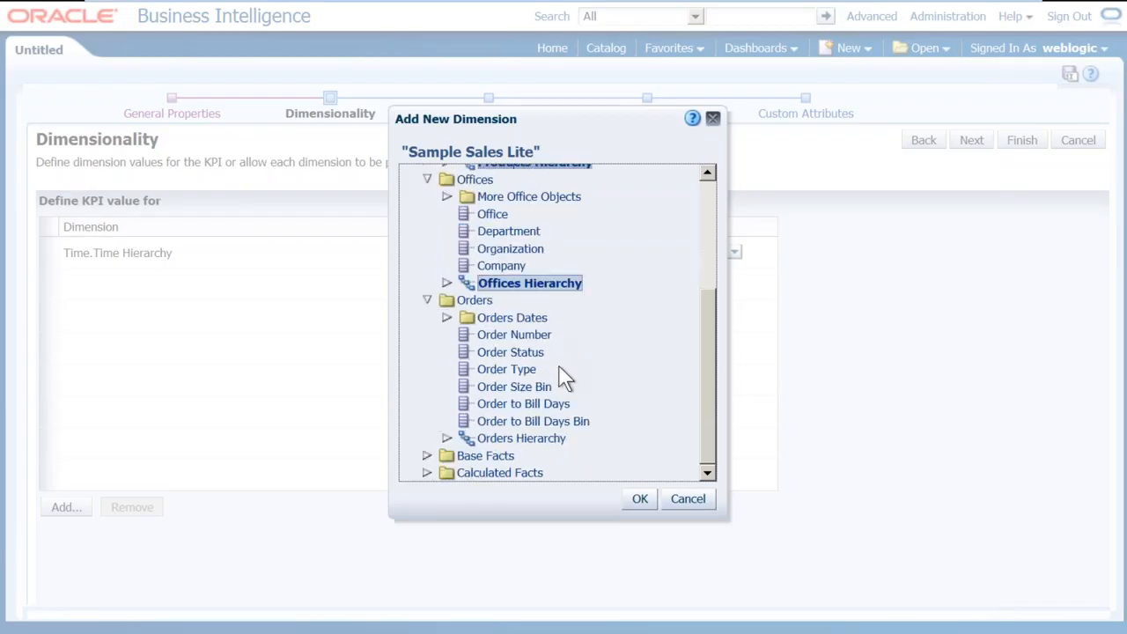
left_click(525, 438, "ctrl")
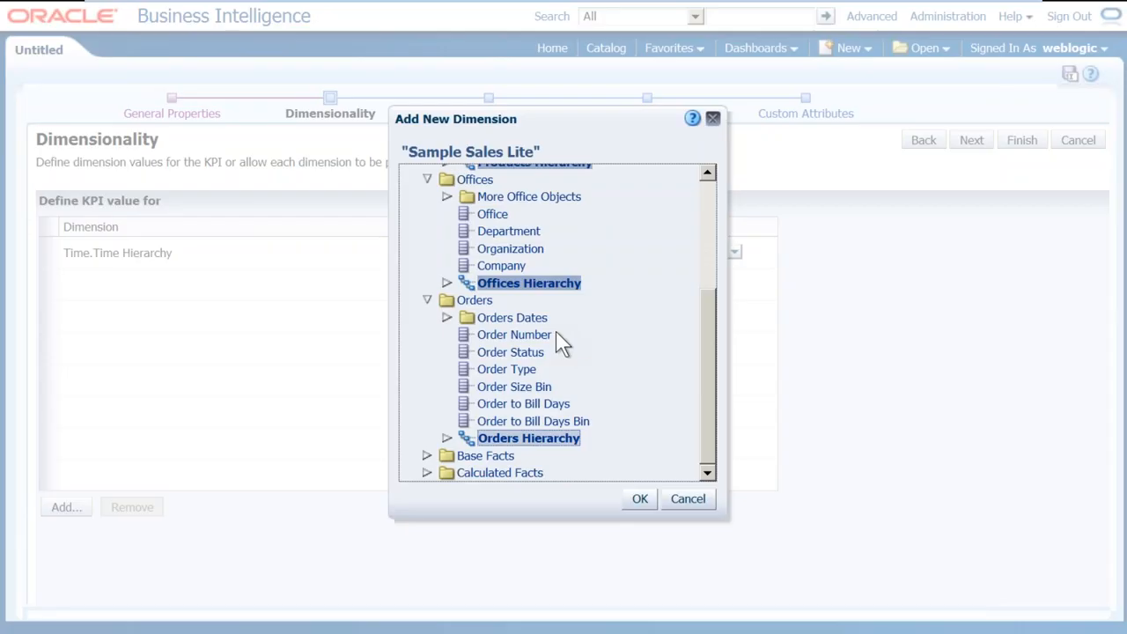
left_click(640, 498)
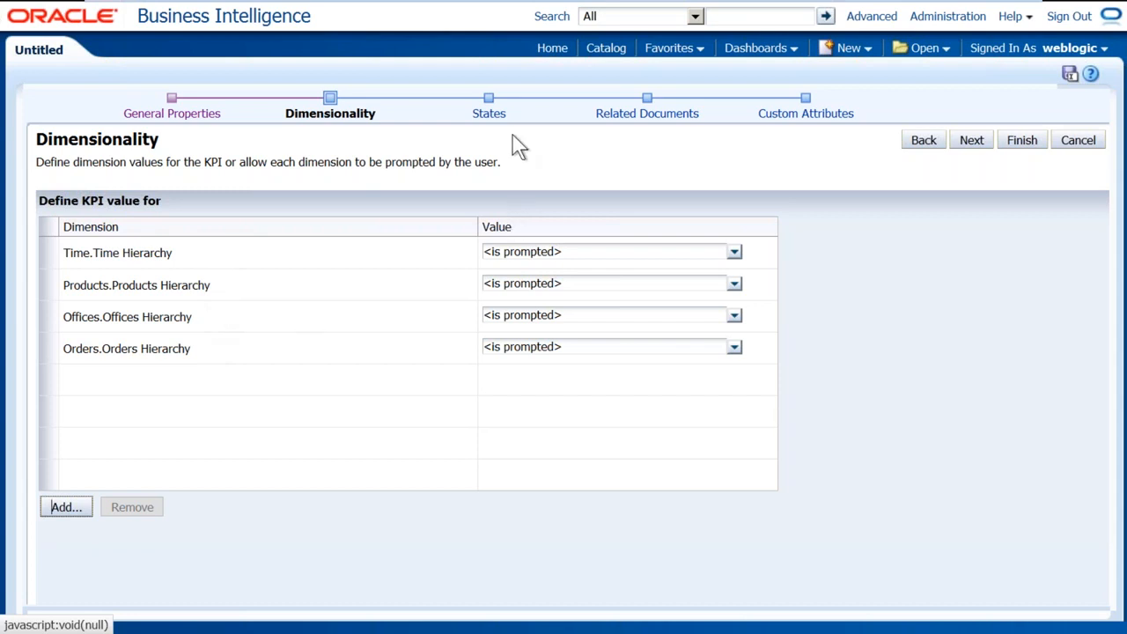
Move to the States step and review the OK, Warning and Critical labels and colours
left_click(489, 116)
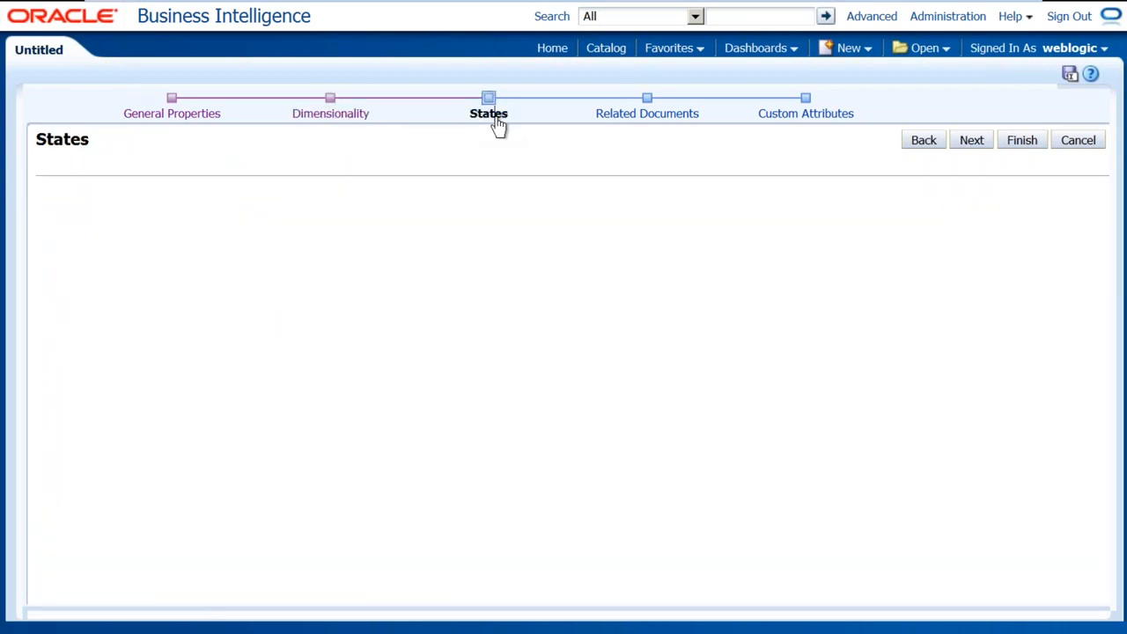
left_click_drag(42, 162, 709, 162)
left_click_drag(54, 176, 213, 174)
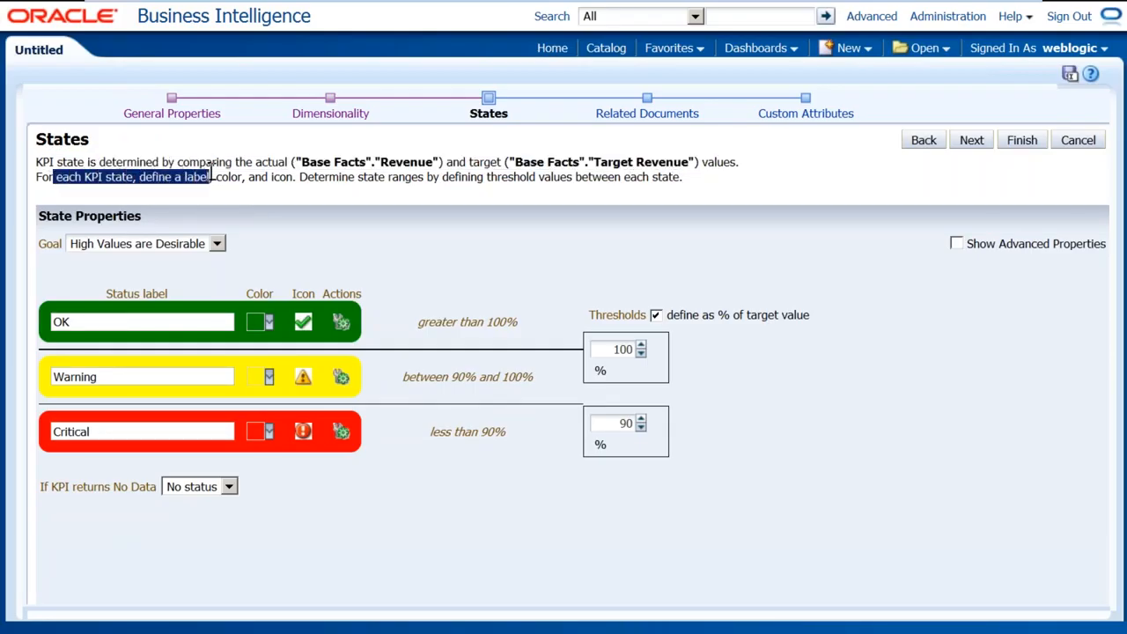
left_click_drag(88, 324, 51, 326)
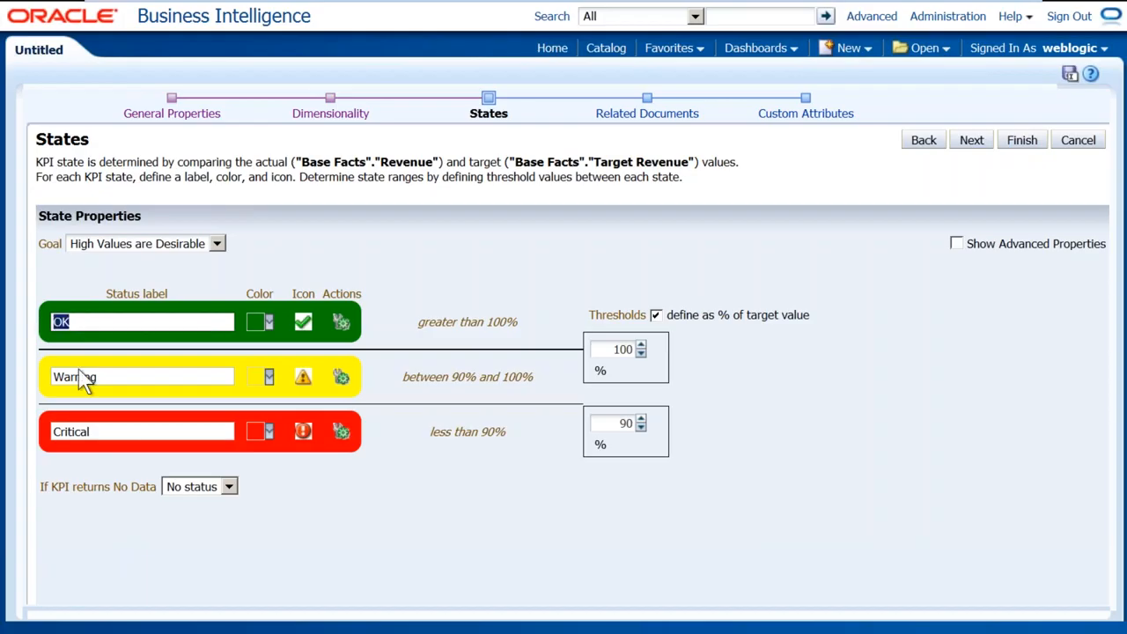
left_click_drag(105, 377, 12, 377)
left_click_drag(108, 431, 12, 435)
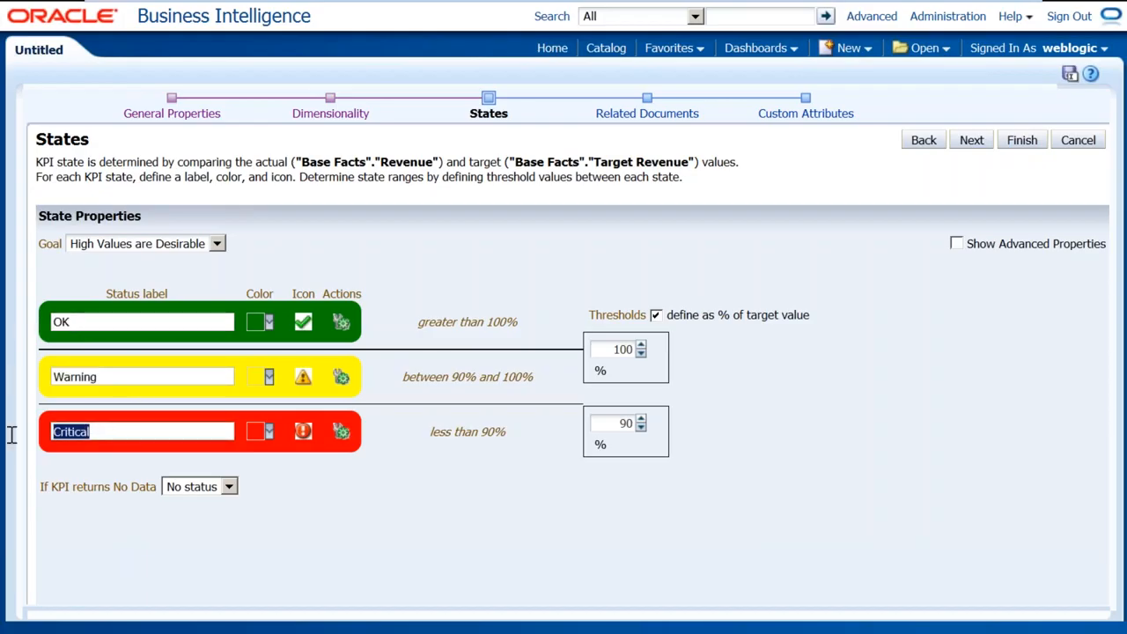
mouse_move(245, 177)
left_mouse_down()
mouse_move(260, 176)
mouse_move(226, 177)
mouse_move(245, 175)
left_mouse_up()
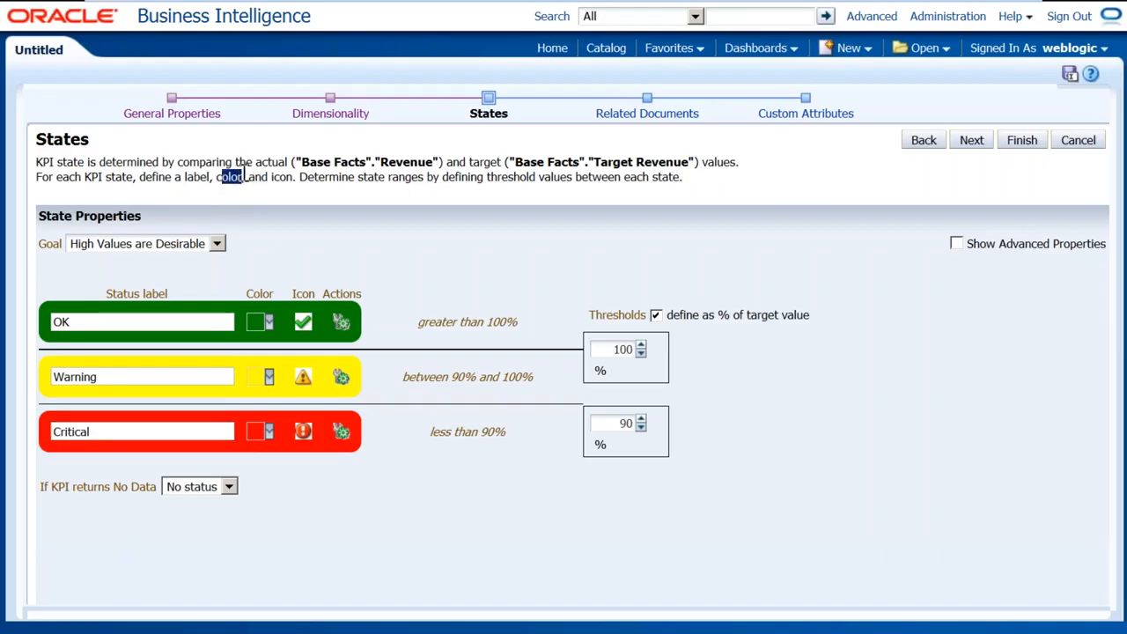
left_click_drag(248, 293, 274, 292)
left_click(269, 322)
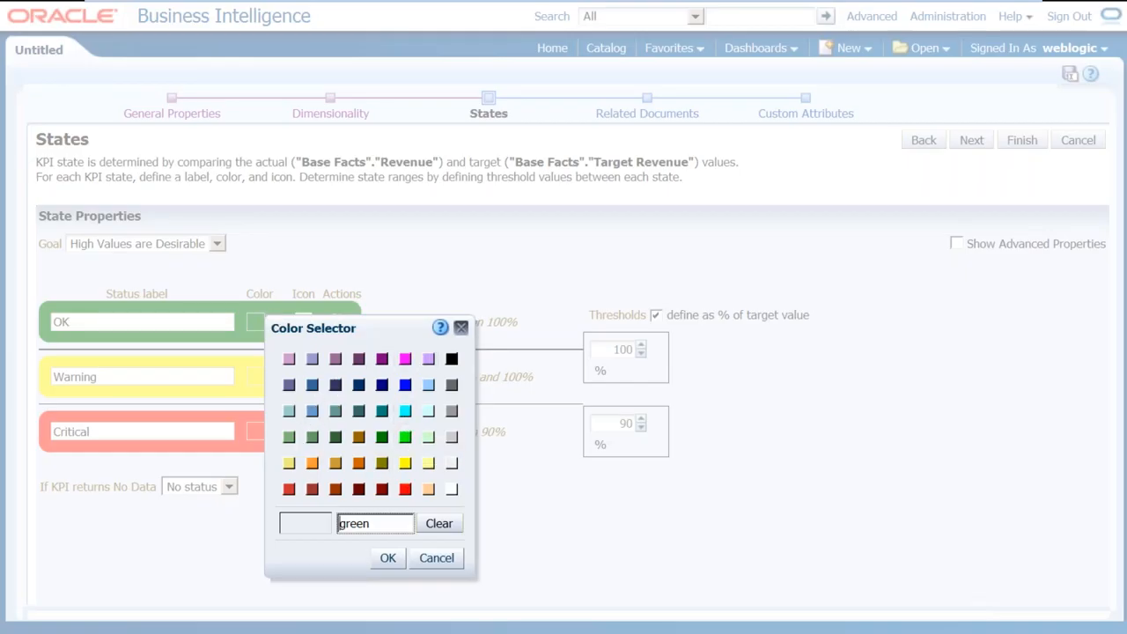
Browse the OK state's colour and icon sets, leaving both unchanged
left_click(437, 560)
left_click_drag(273, 177, 297, 177)
left_click_drag(290, 294, 317, 294)
left_click(308, 324)
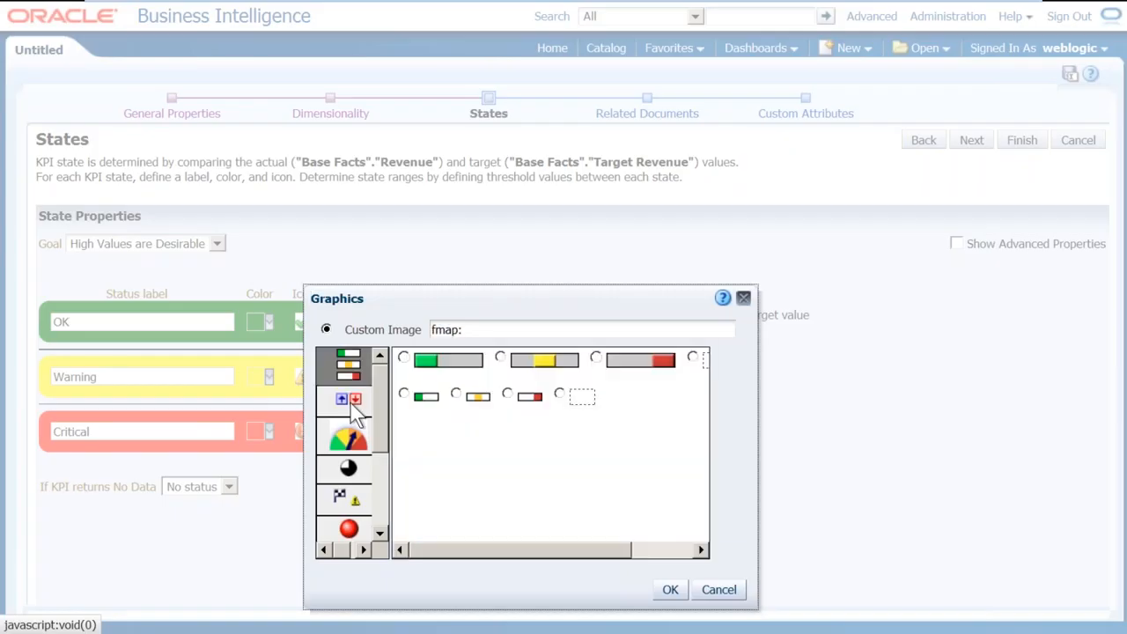
left_click(354, 400)
left_click(352, 437)
left_click(353, 469)
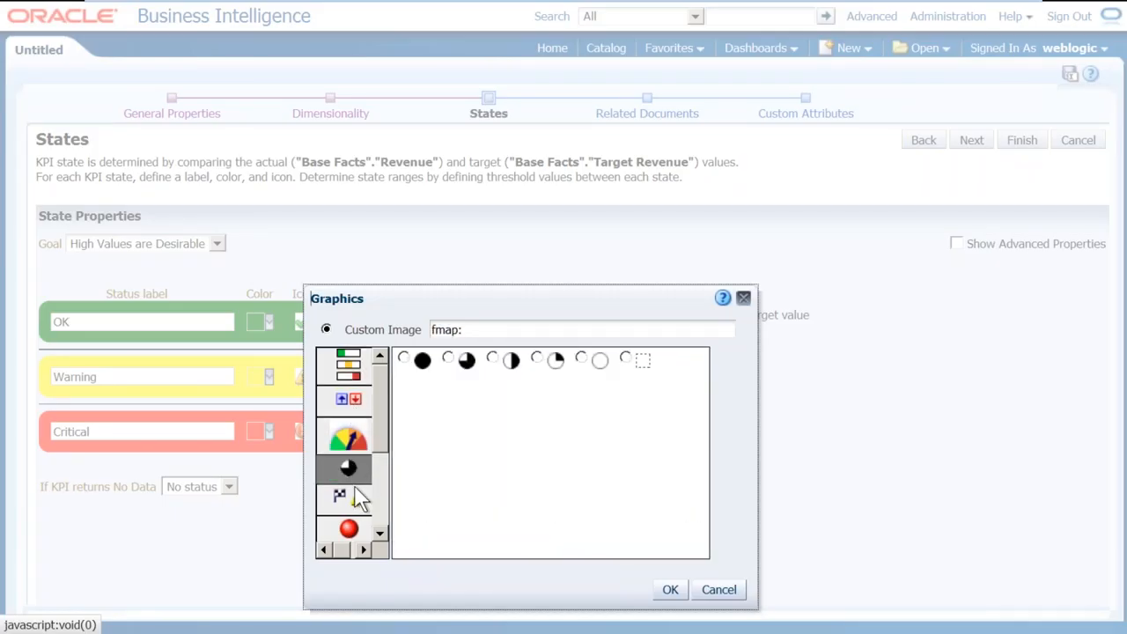
left_click(352, 500)
left_click(361, 539)
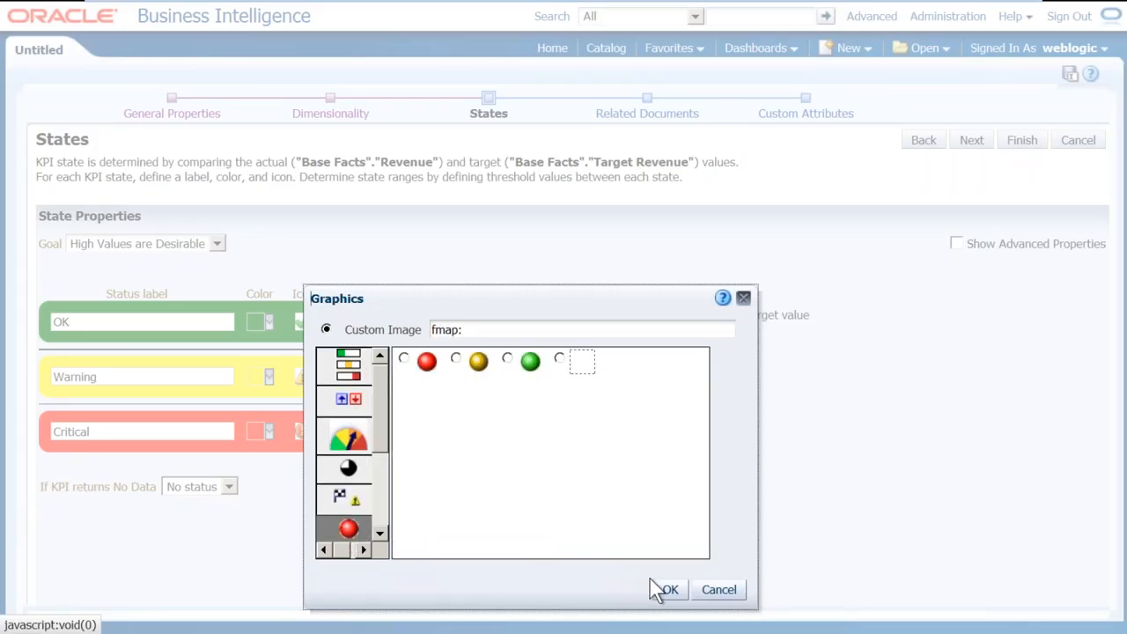
left_click(722, 591)
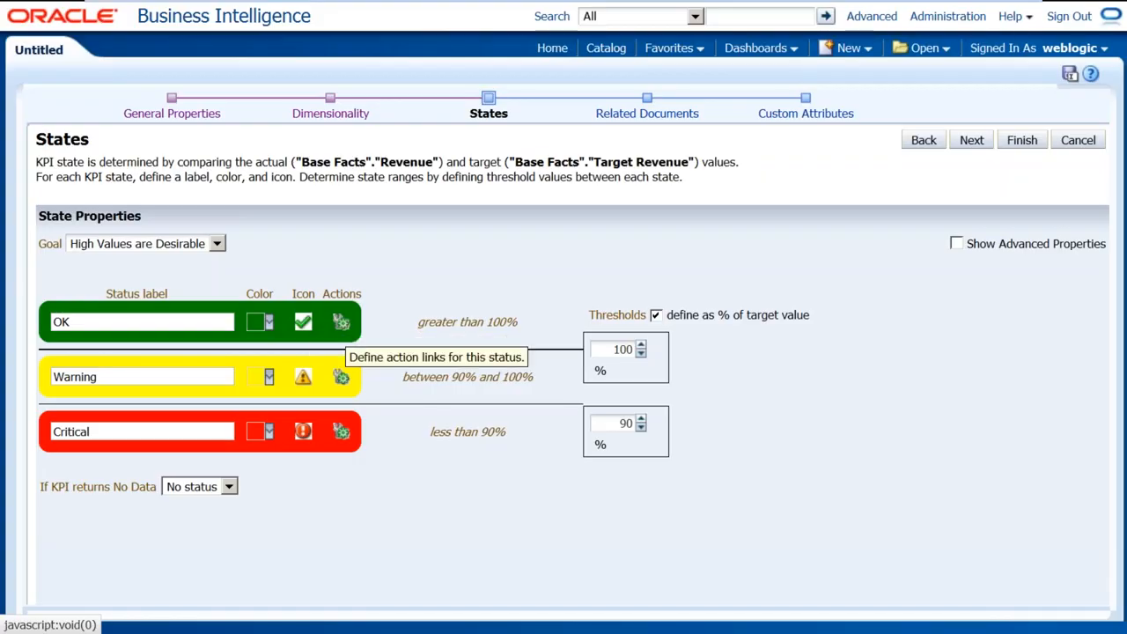
Open the OK state's action links and cancel without adding any link
left_click(341, 323)
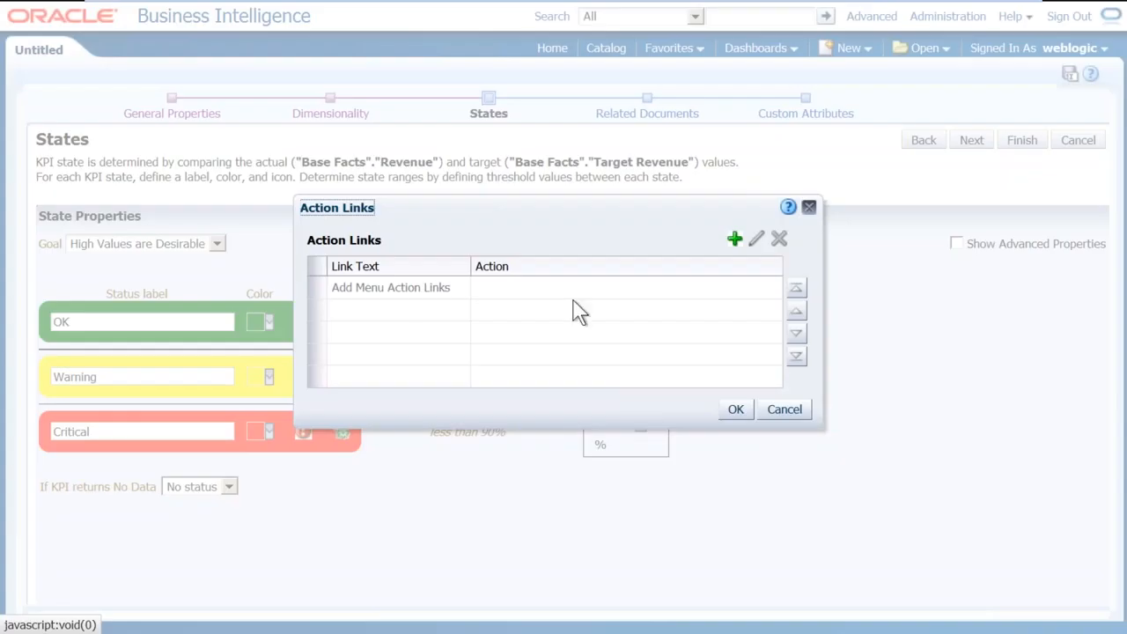
left_click(735, 240)
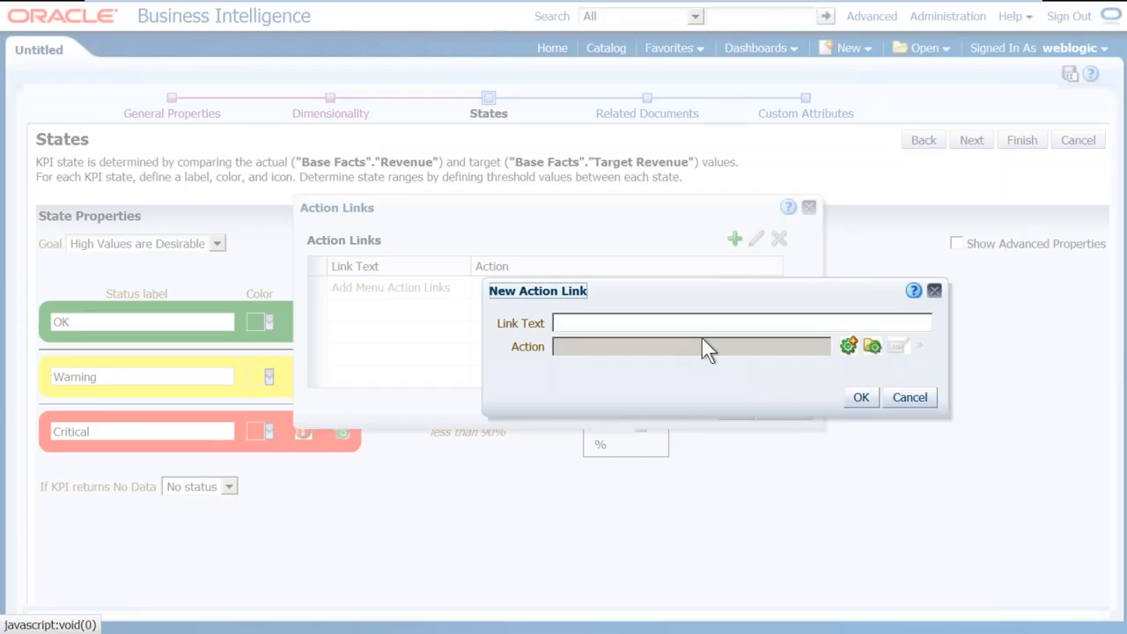
left_click(921, 396)
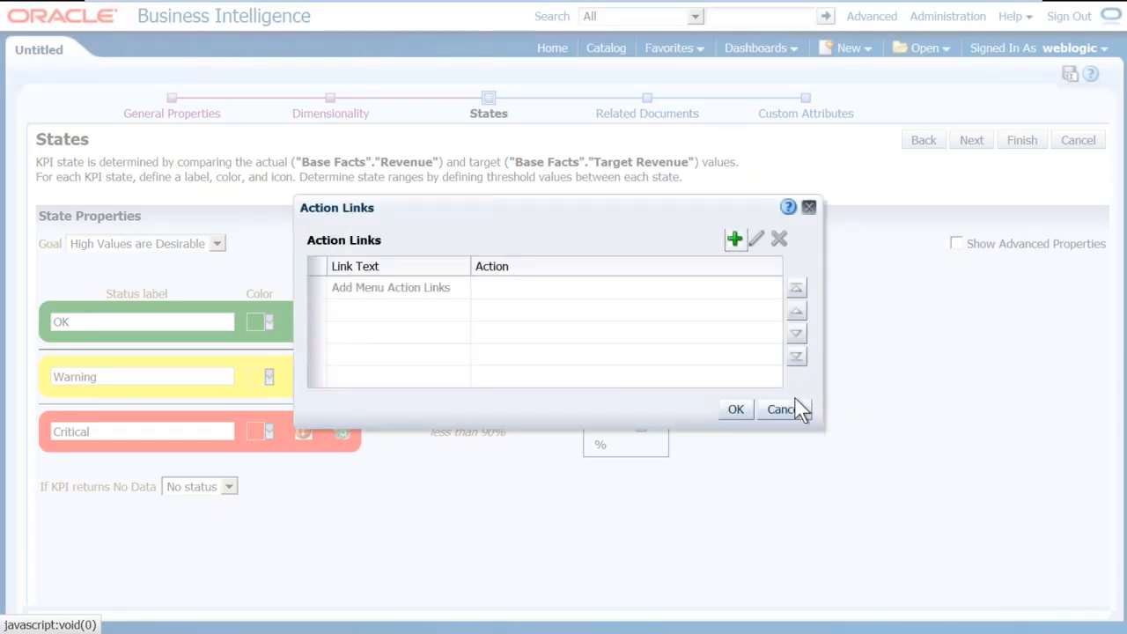
left_click(780, 410)
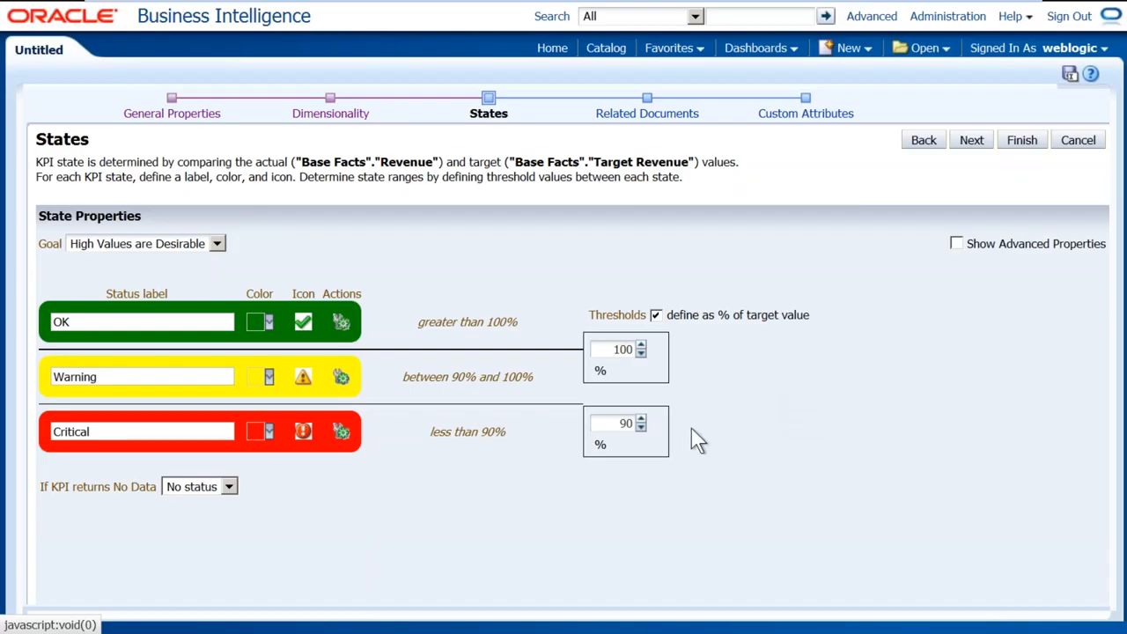
left_click_drag(434, 431, 506, 431)
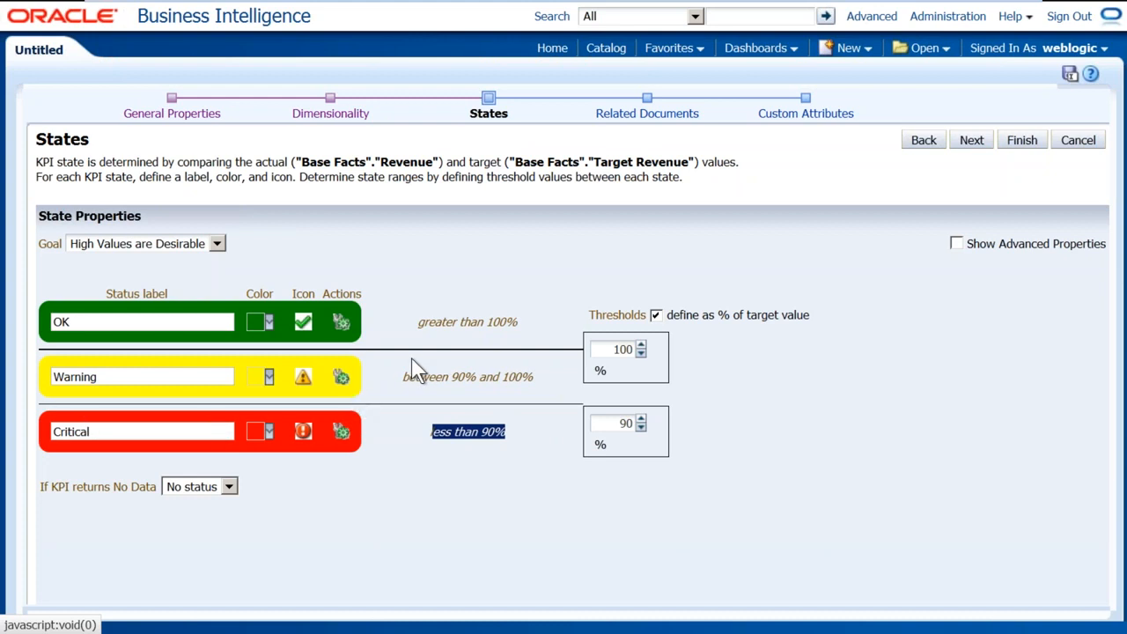
left_click_drag(407, 379, 591, 392)
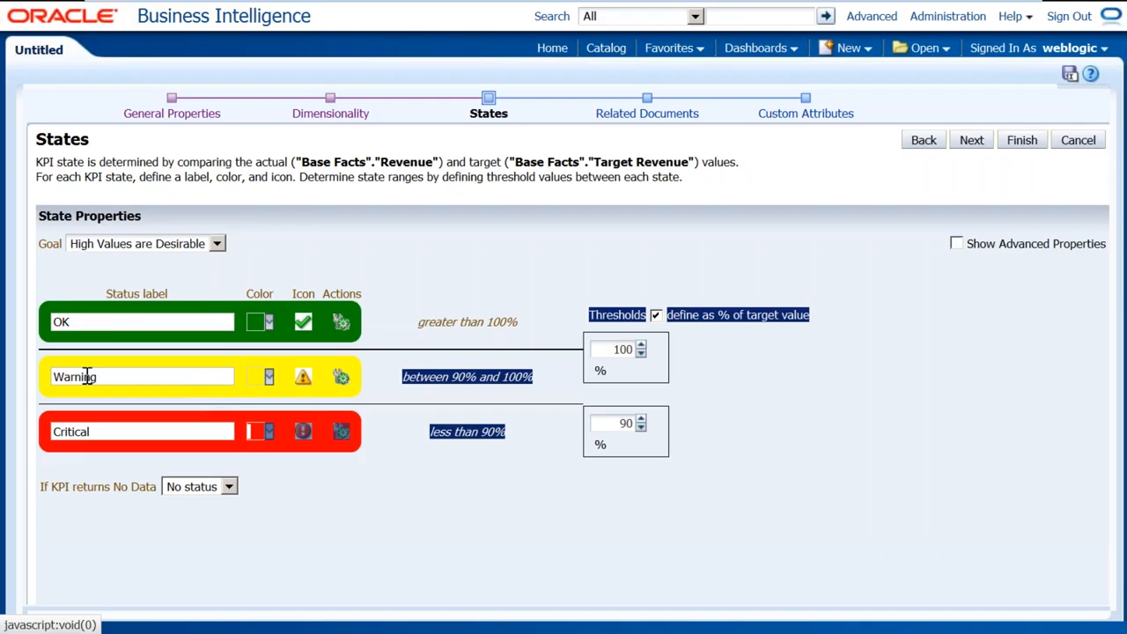
left_click_drag(101, 377, 30, 376)
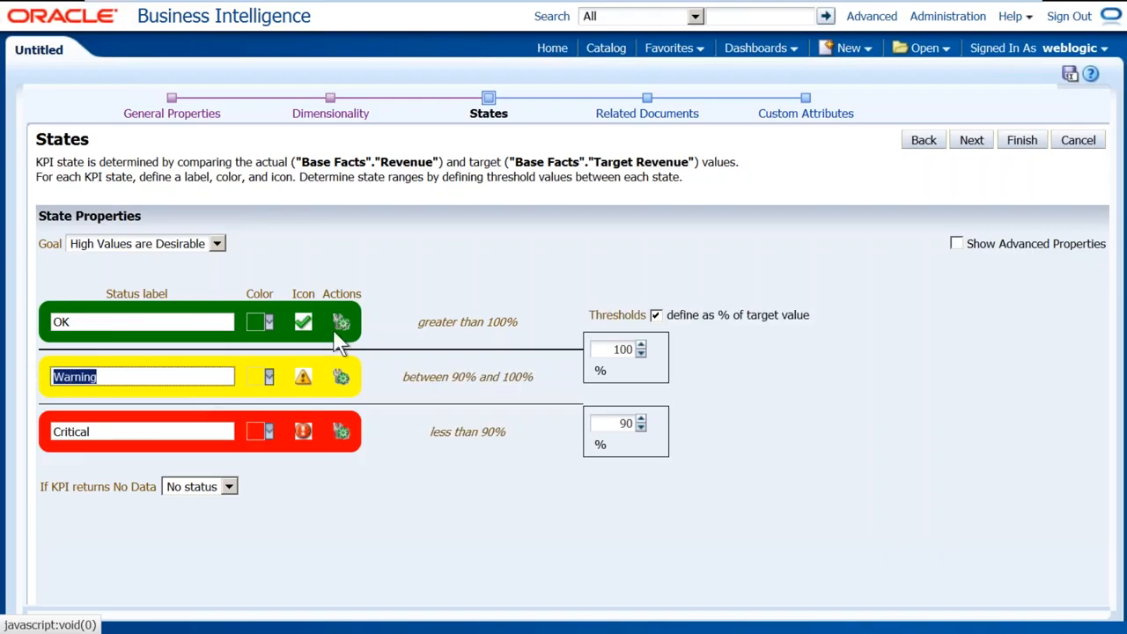
left_click_drag(413, 322, 551, 325)
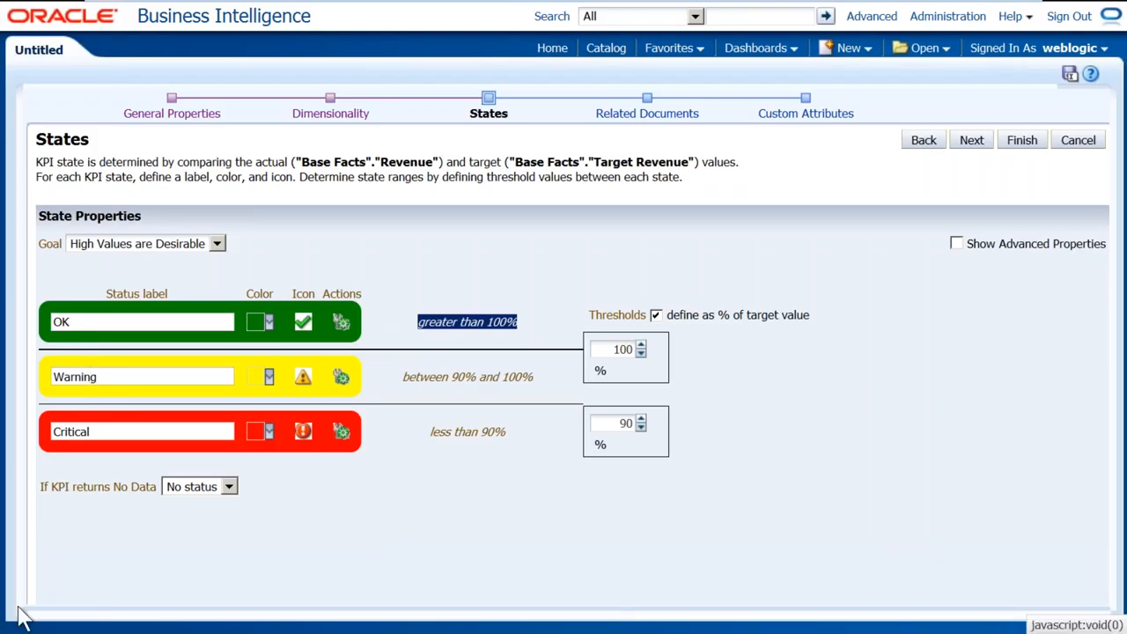
Type the labels POOR, AVG, GOOD, VERY GOOD and EXCELLENT into a maximized Notepad
key("super")
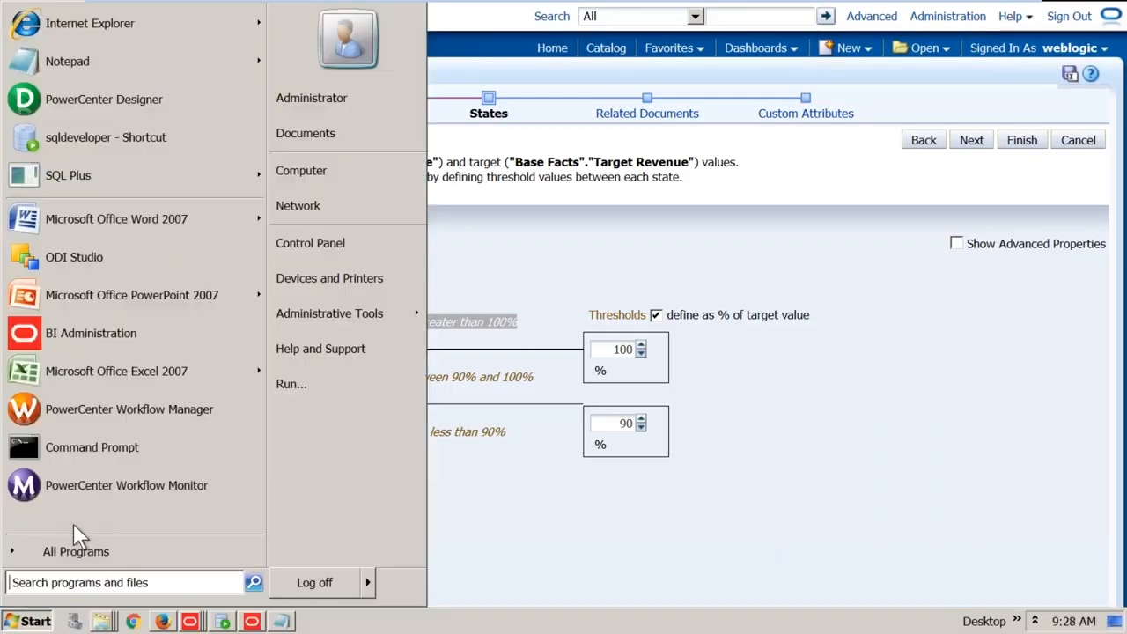
left_click(62, 61)
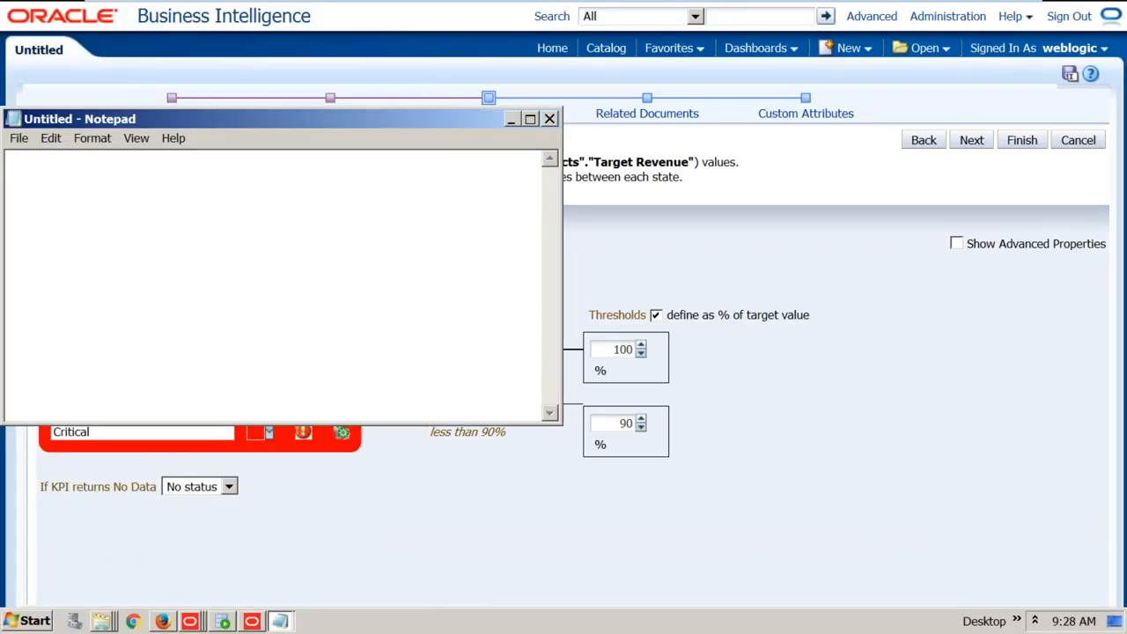
double_click(282, 120)
type("PP")
key("BackSpace")
type("OOR ")
type("AVG")
key("Return")
type("GO")
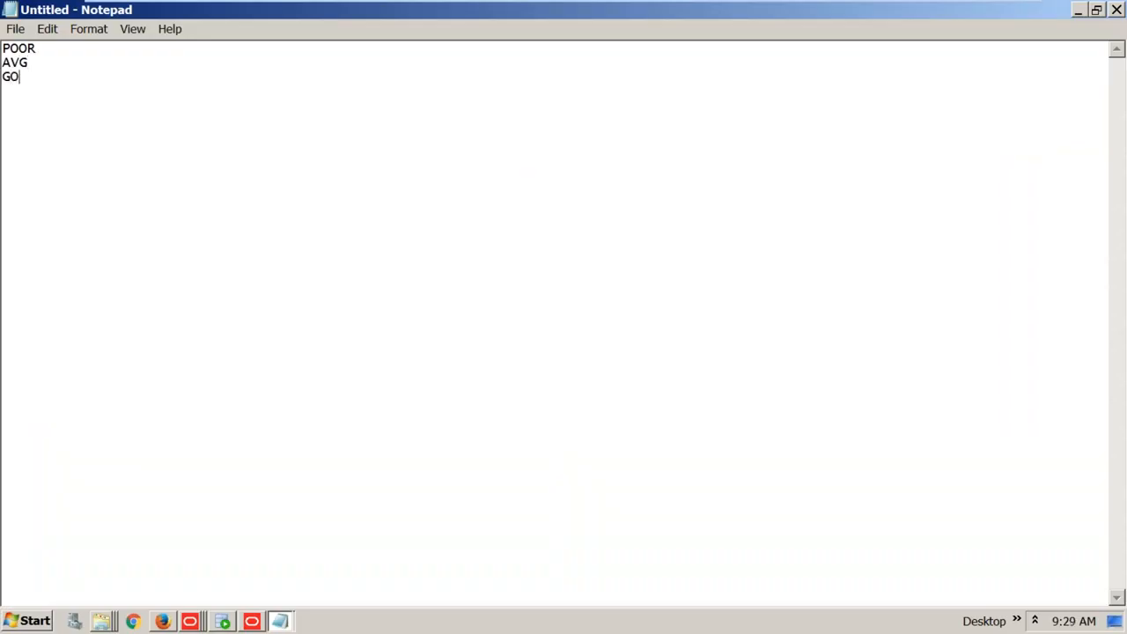
type("OD VERY GOOD")
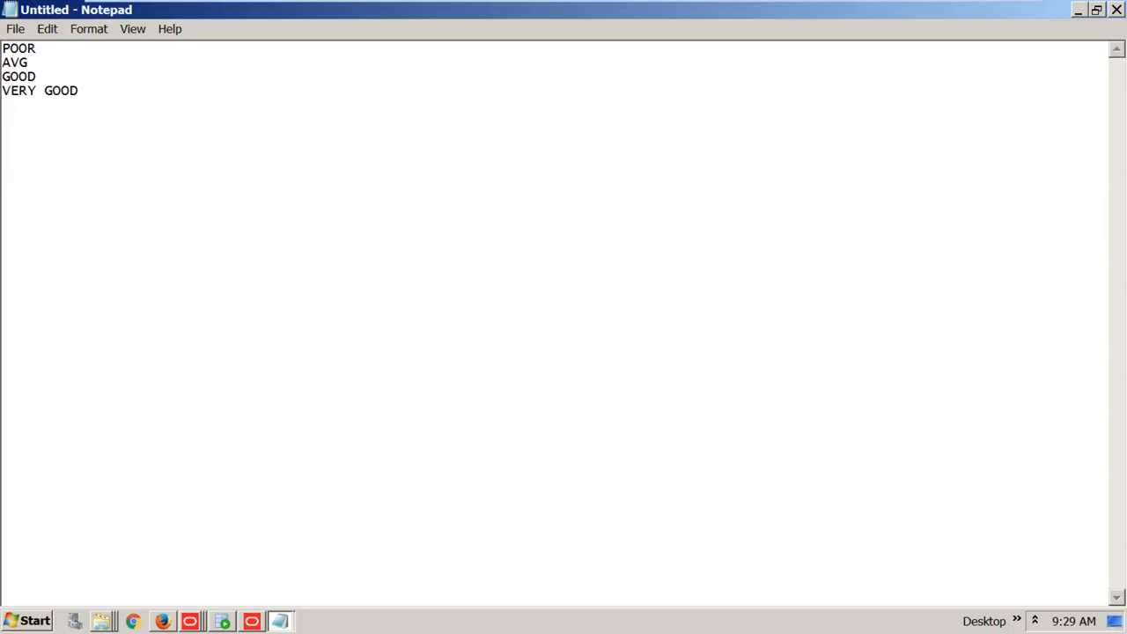
key("Return")
type("EXCELLENT")
Copy all the rating labels and switch back to the KPI States page
key("ctrl+a")
key("alt")
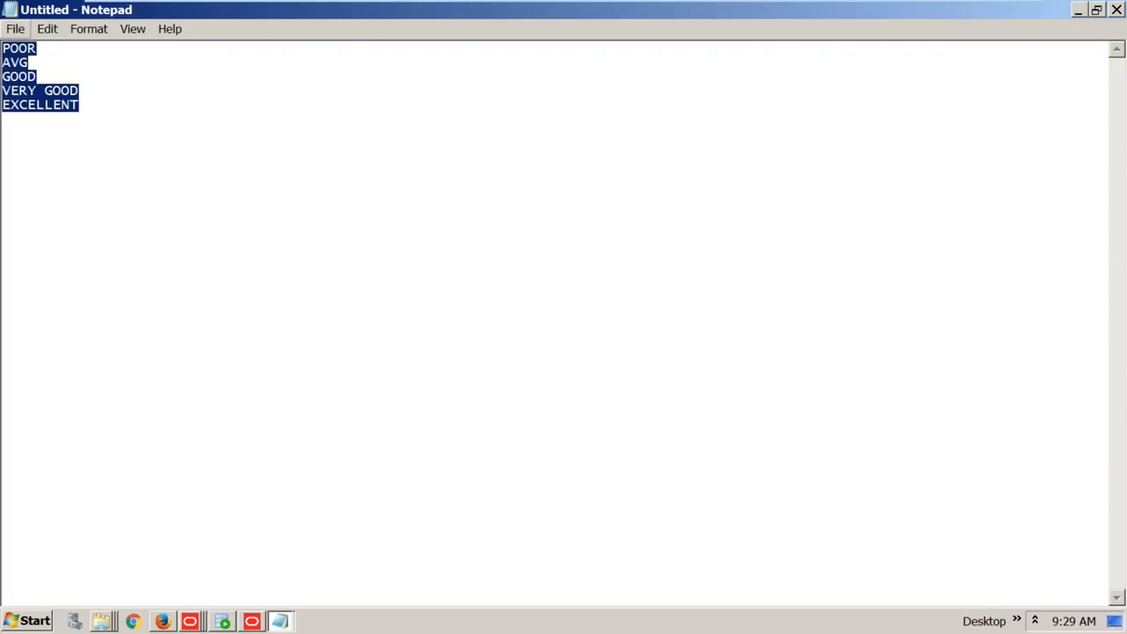
key("ctrl+c")
key("alt+Tab")
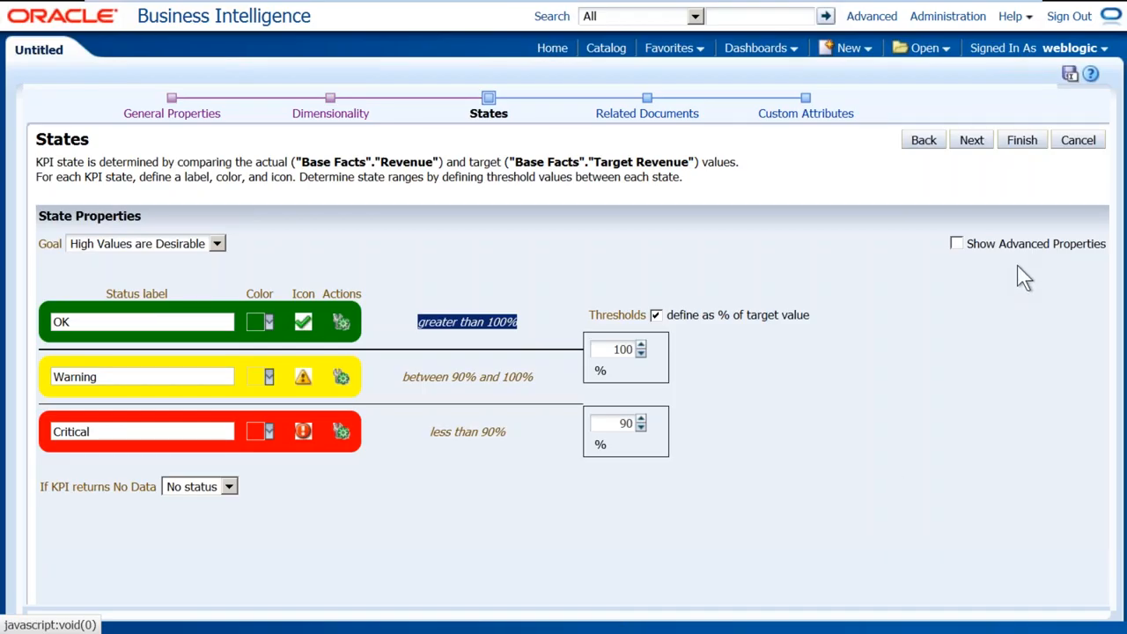
Show advanced properties and add a Warning 2 state below OK, coloured dark blue
left_click(957, 244)
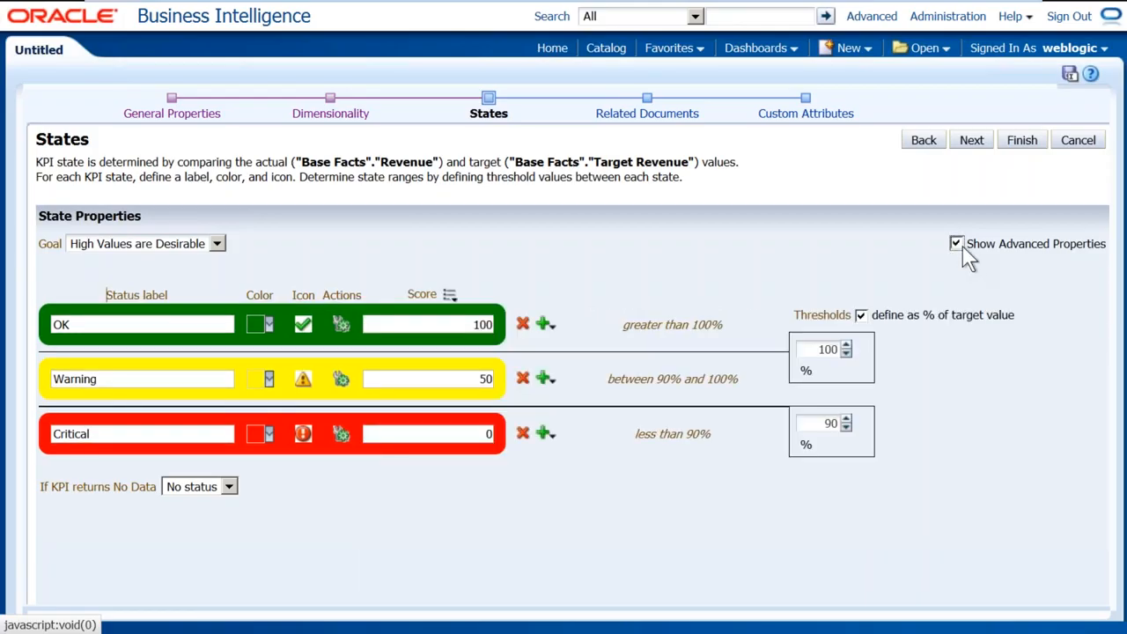
left_click(548, 328)
left_click(602, 365)
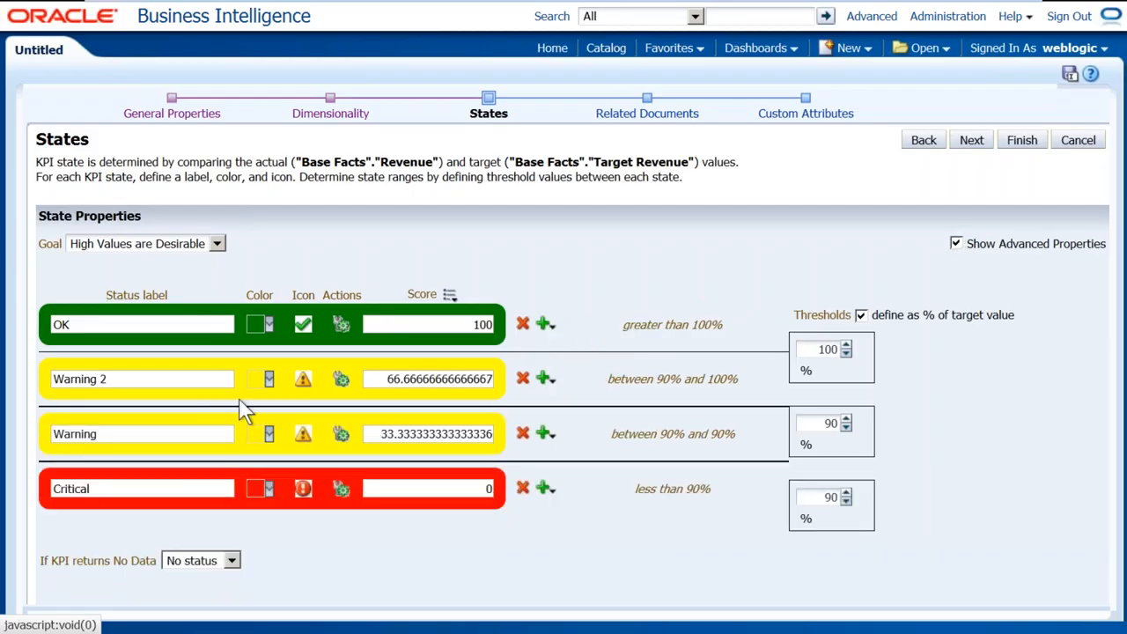
left_click(269, 378)
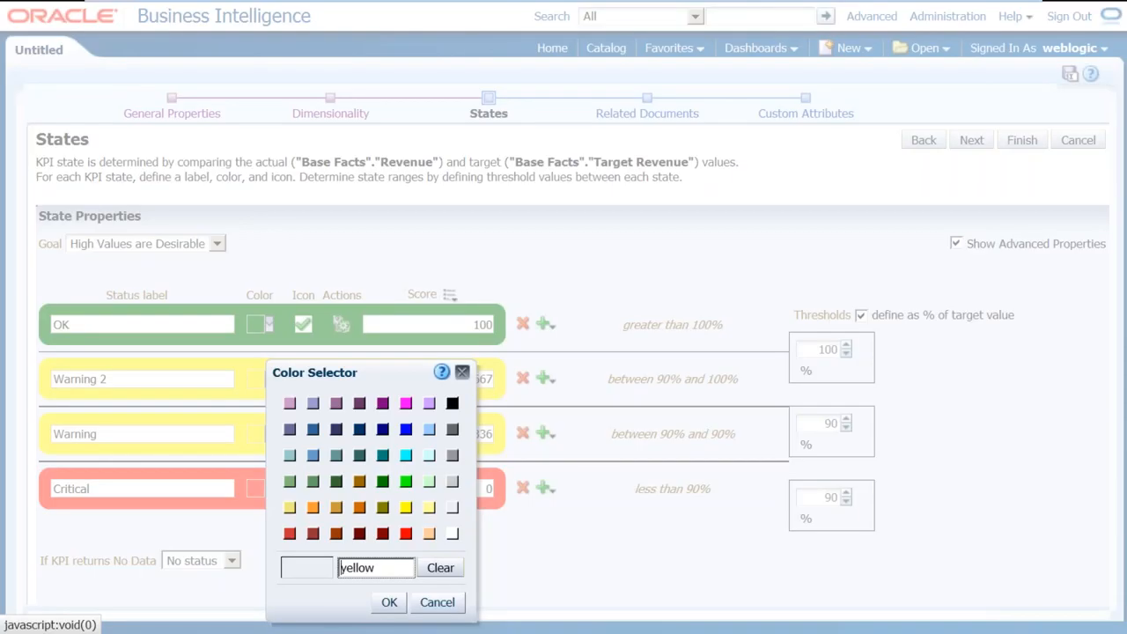
left_click(371, 438)
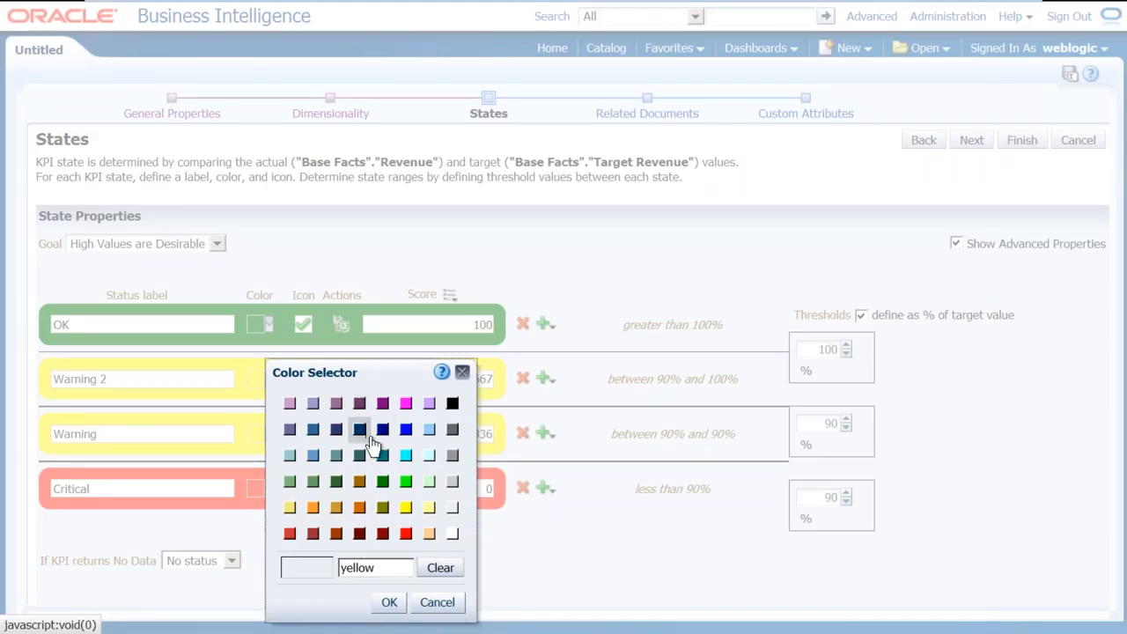
left_click(389, 602)
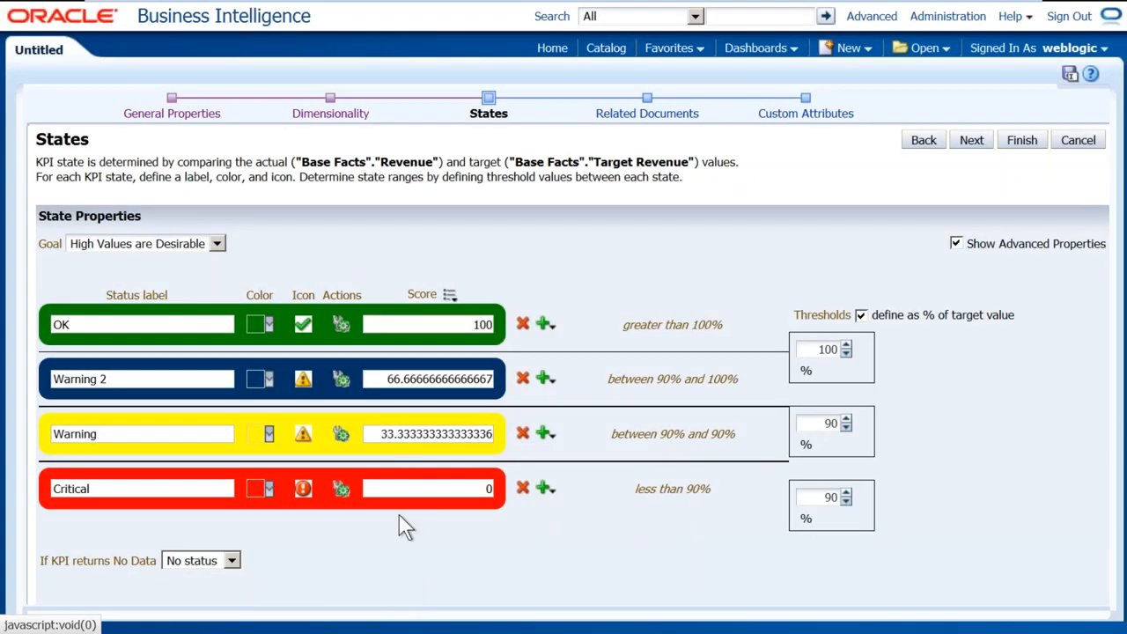
Delete the Warning 2 state, hide advanced properties, and go to Related Documents
left_click(552, 384)
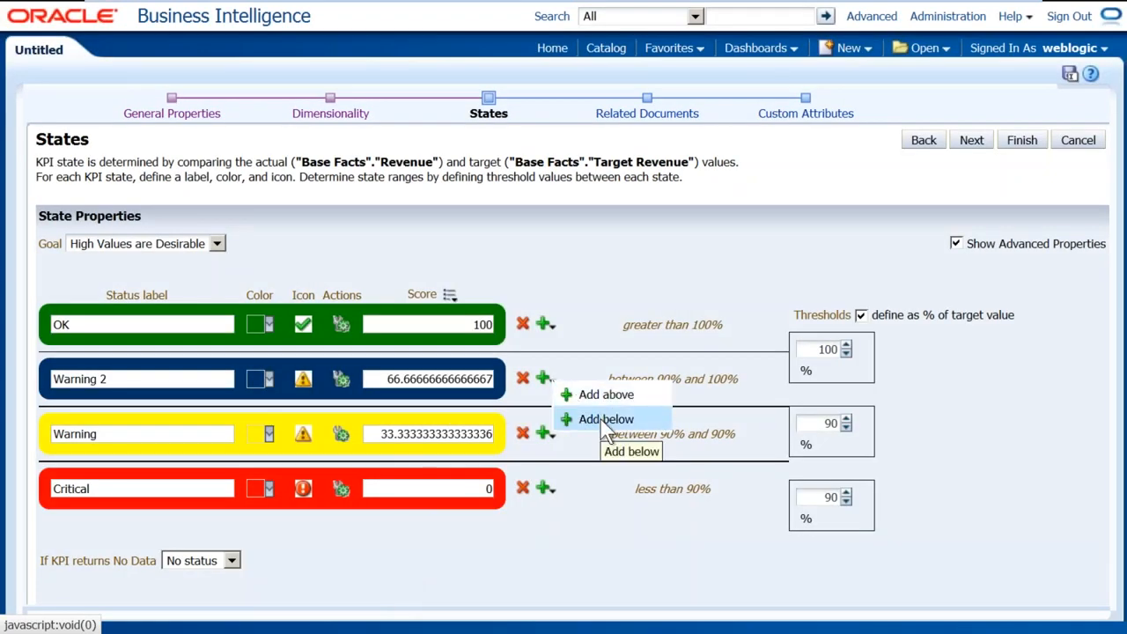
left_click(523, 379)
left_click(762, 354)
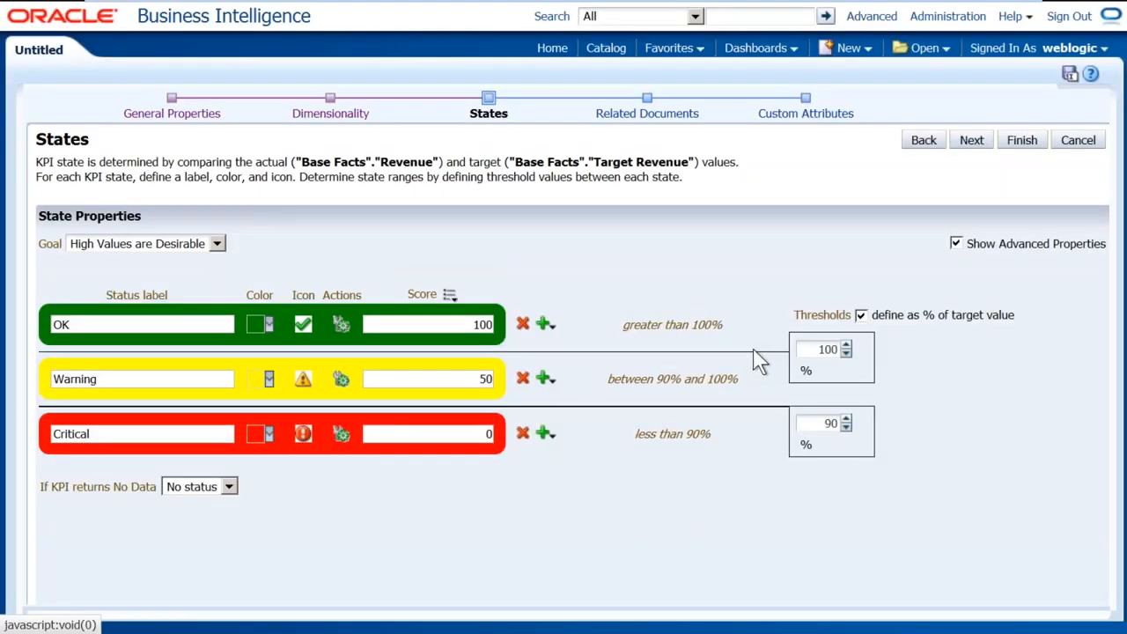
left_click(957, 244)
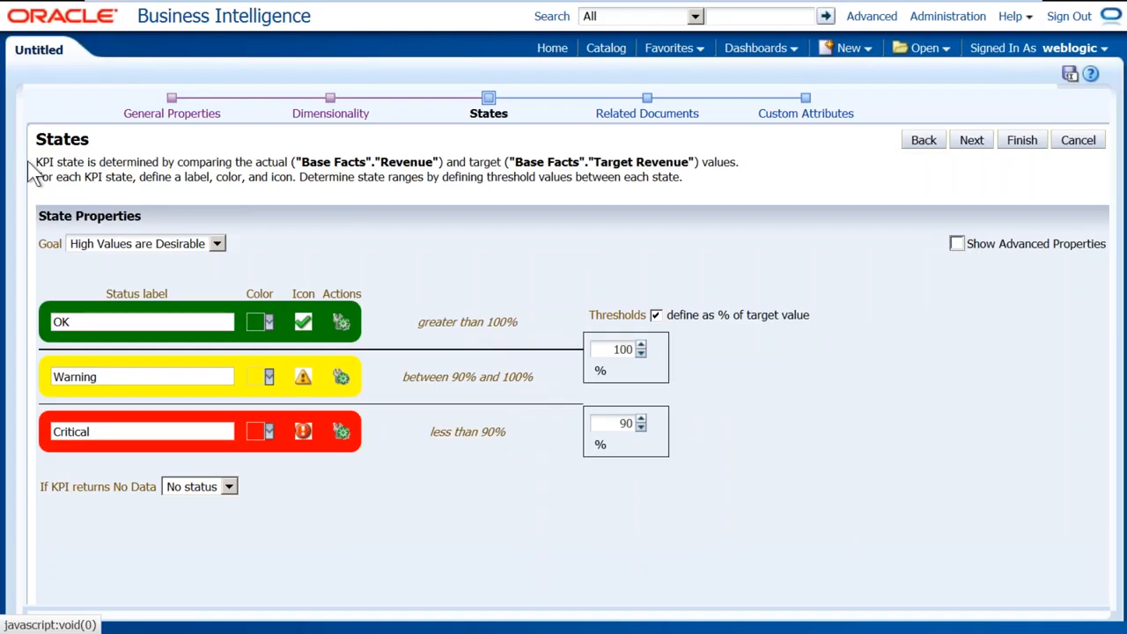
left_click_drag(43, 139, 98, 148)
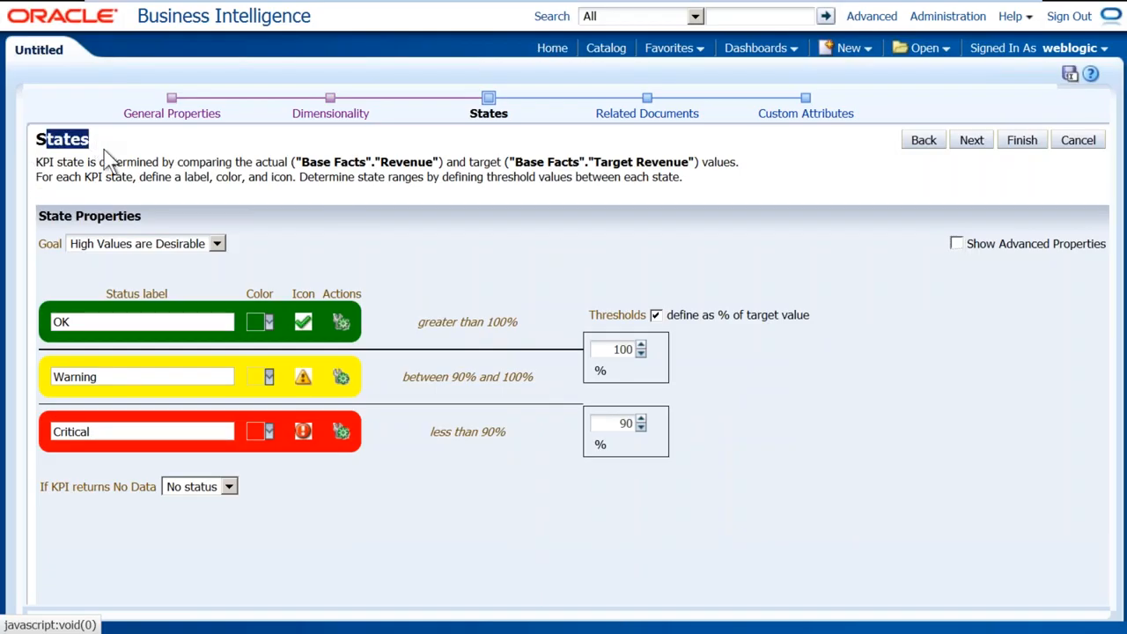
left_click(683, 118)
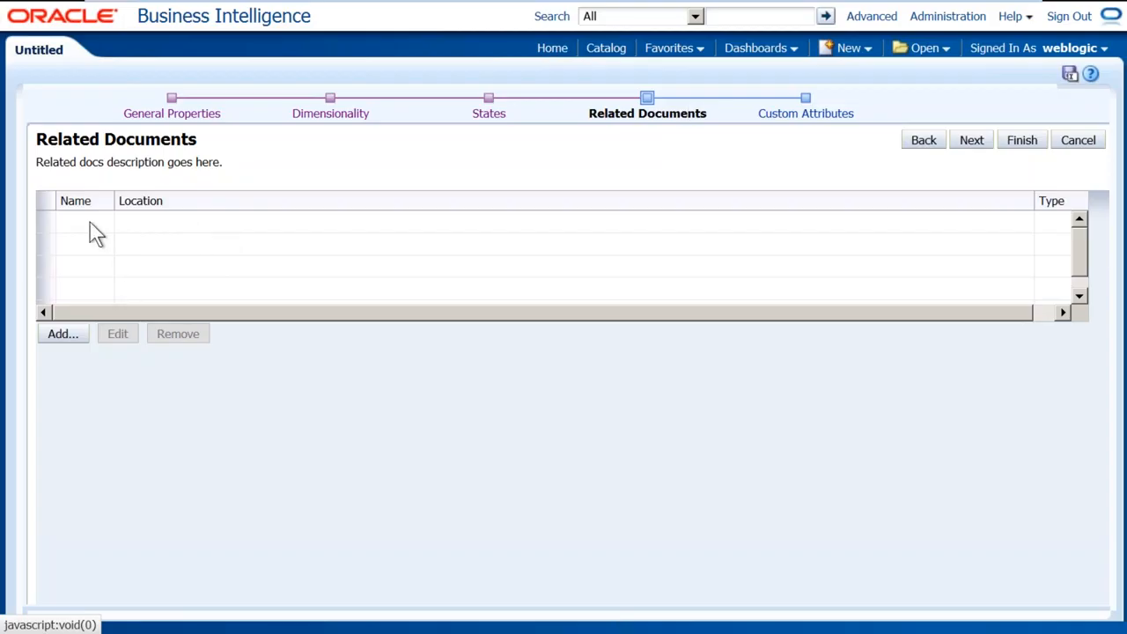
Start a Link-type related document, enter its web address, and dismiss the missing-name error
left_click(62, 335)
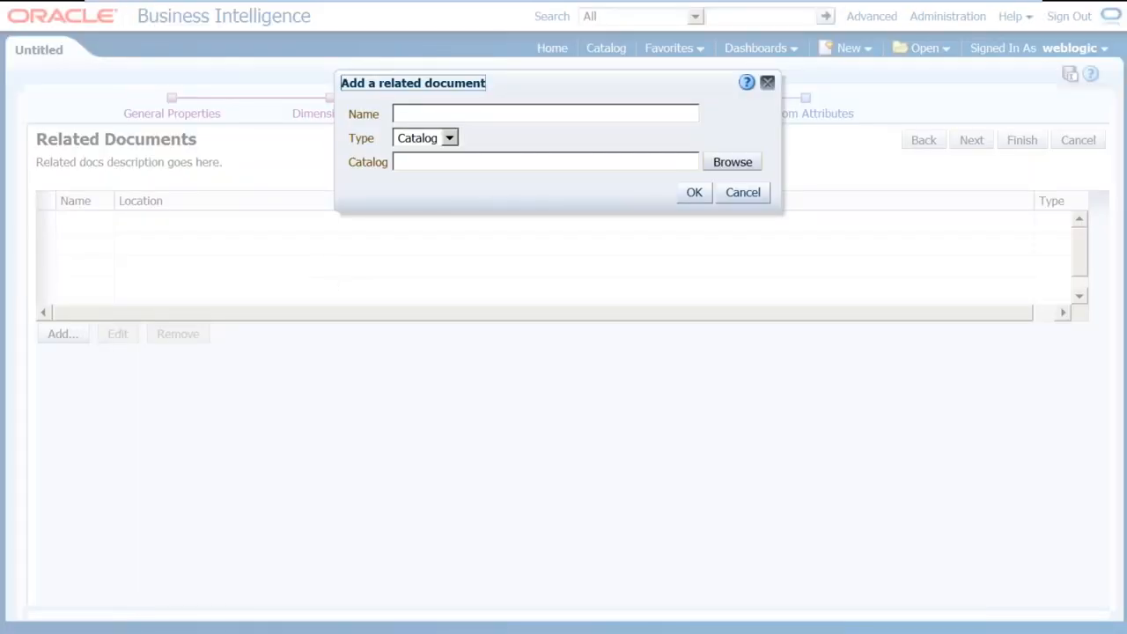
left_click(448, 139)
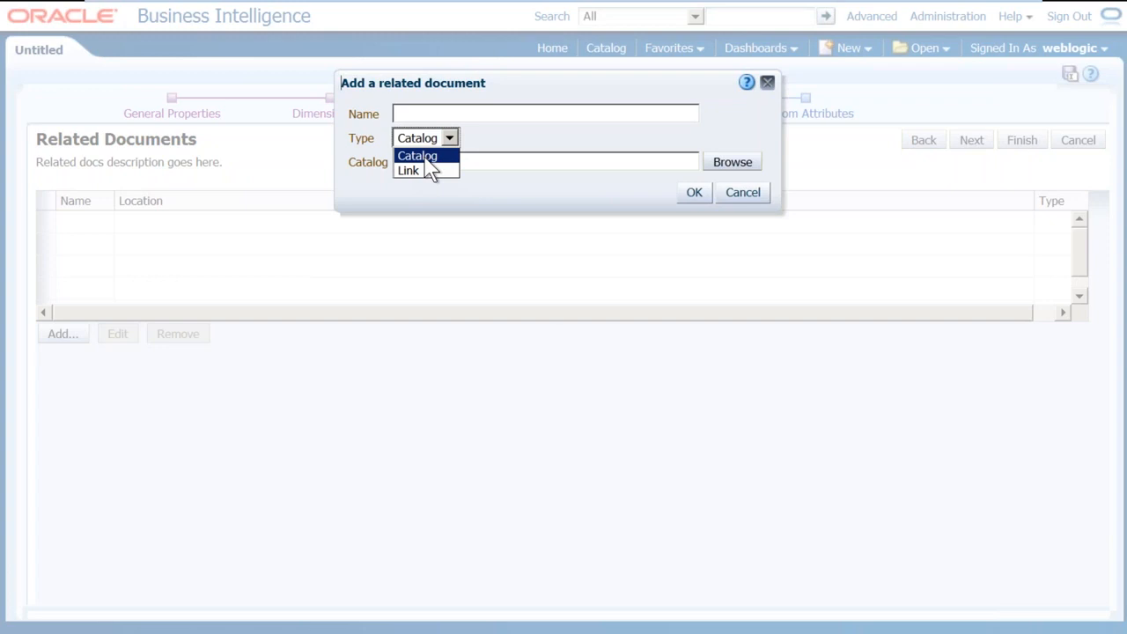
left_click(429, 171)
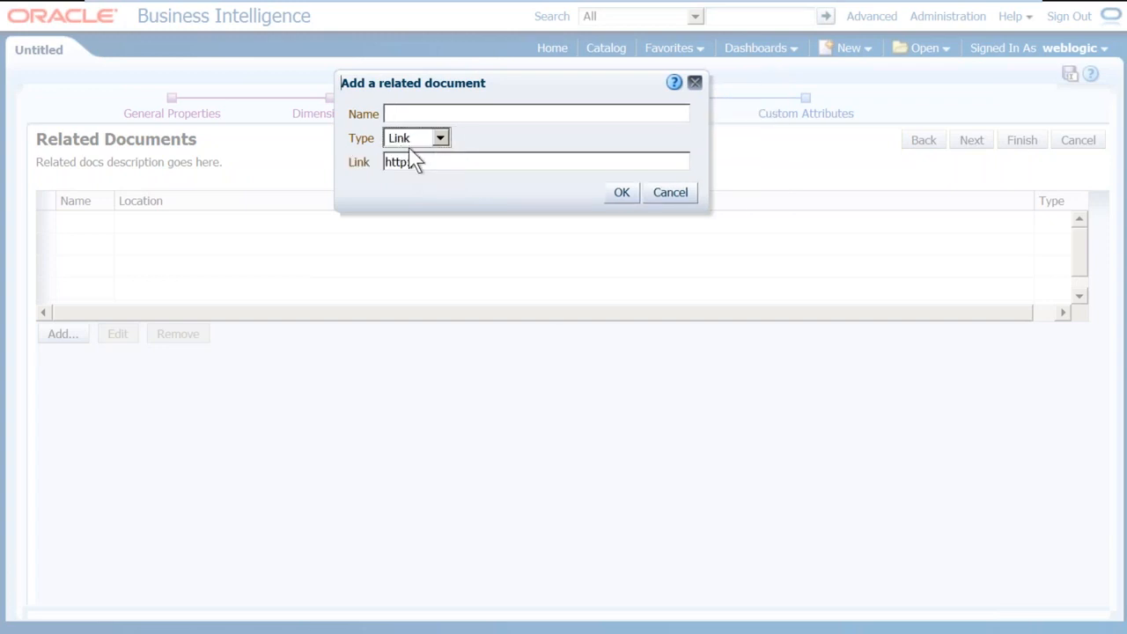
left_click(428, 162)
type("w")
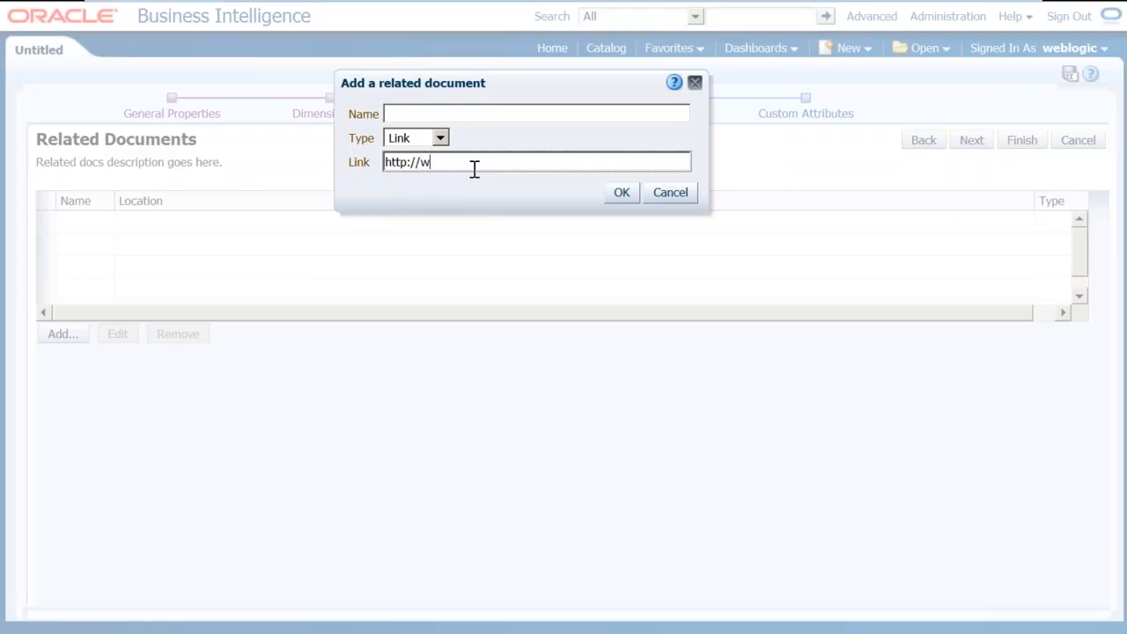
type("ww.intel.c")
type("om")
left_click(495, 116)
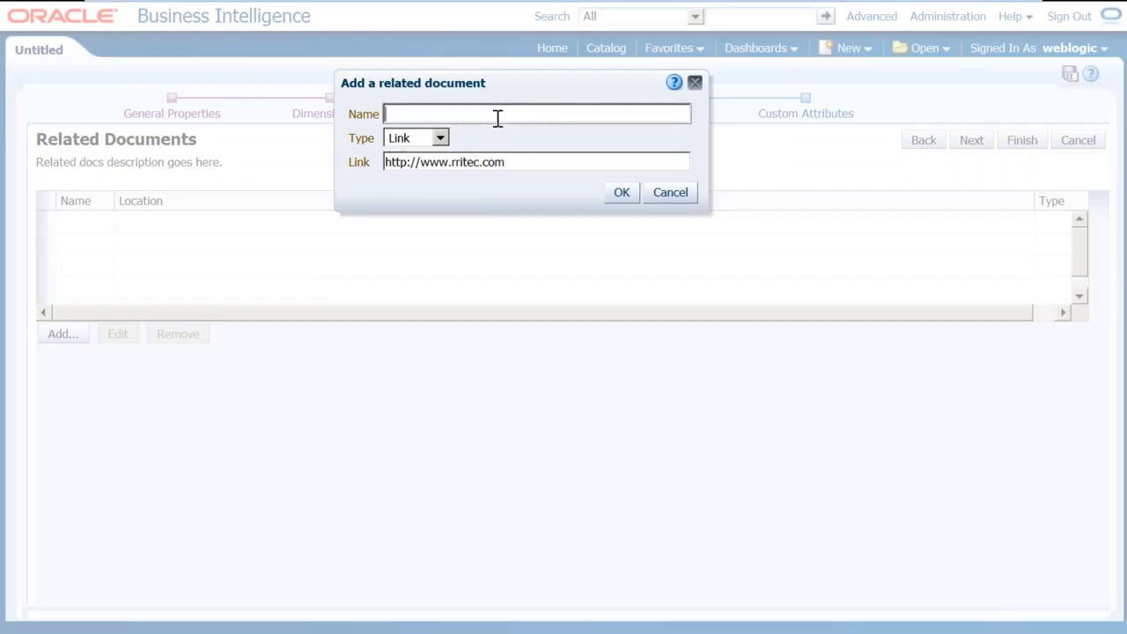
left_click(622, 193)
left_click(596, 347)
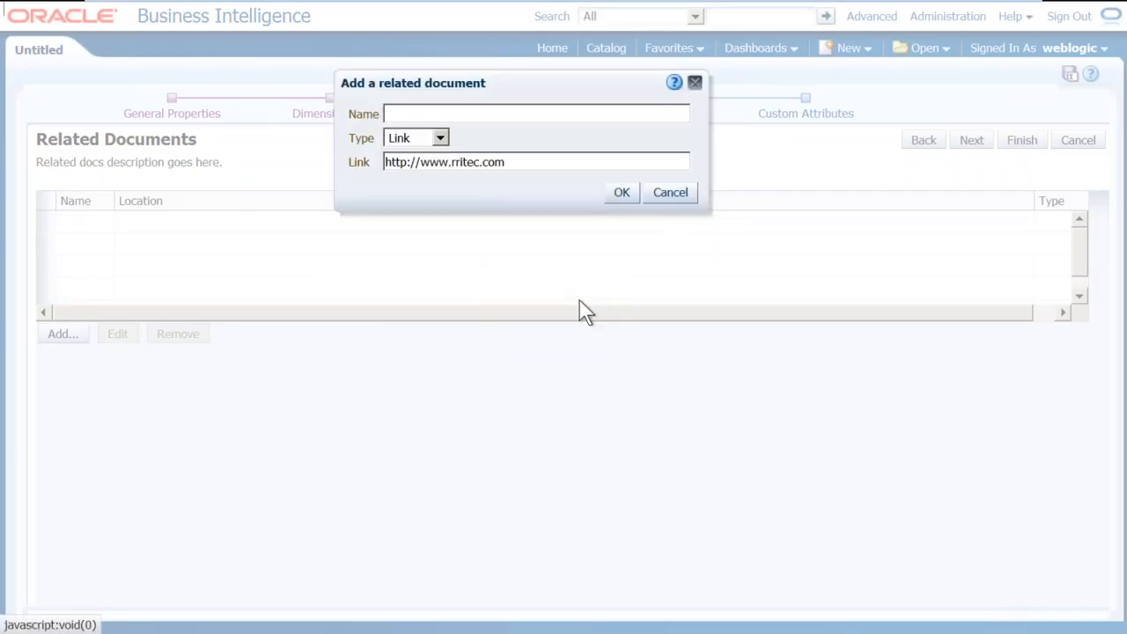
Name the link rritec, save it, and select its row in the table
left_click(416, 110)
type("rritec")
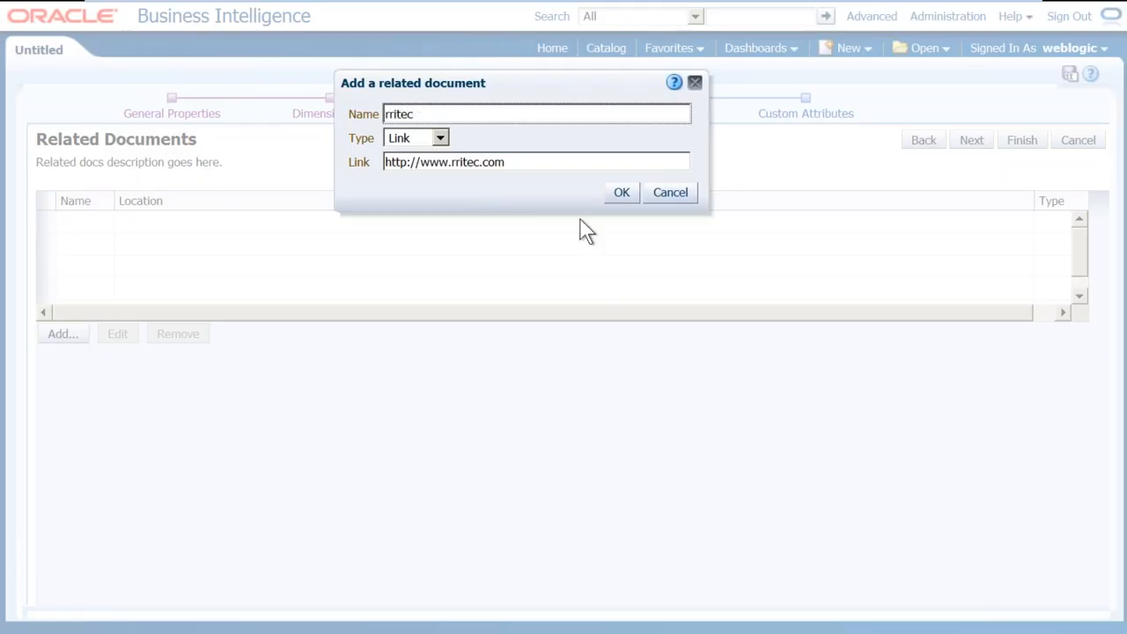
left_click(608, 195)
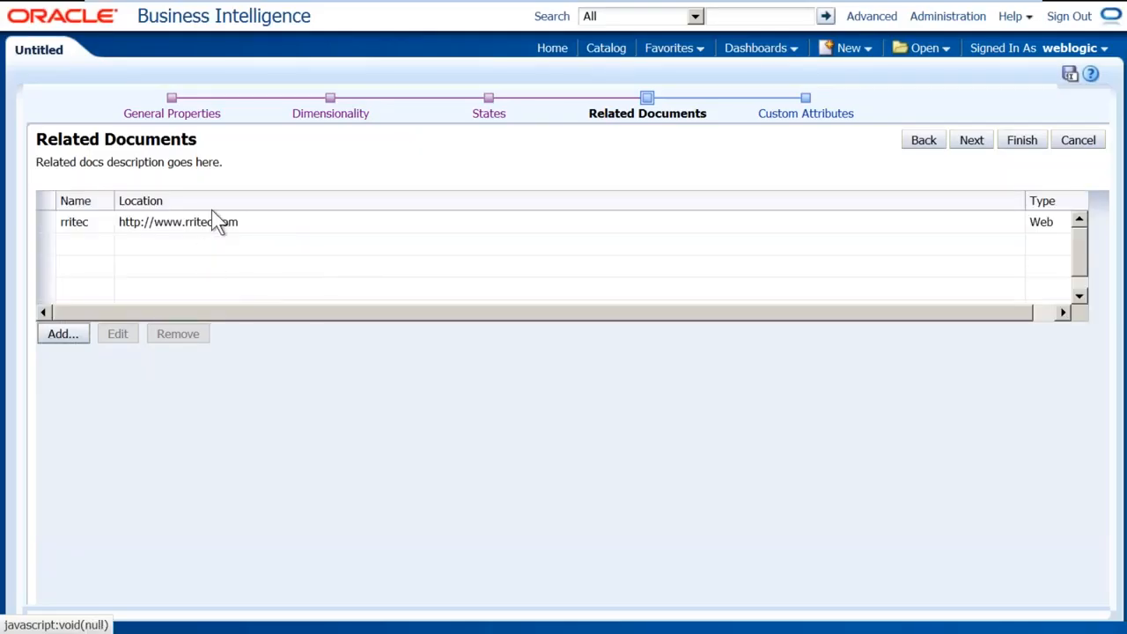
left_click(216, 228)
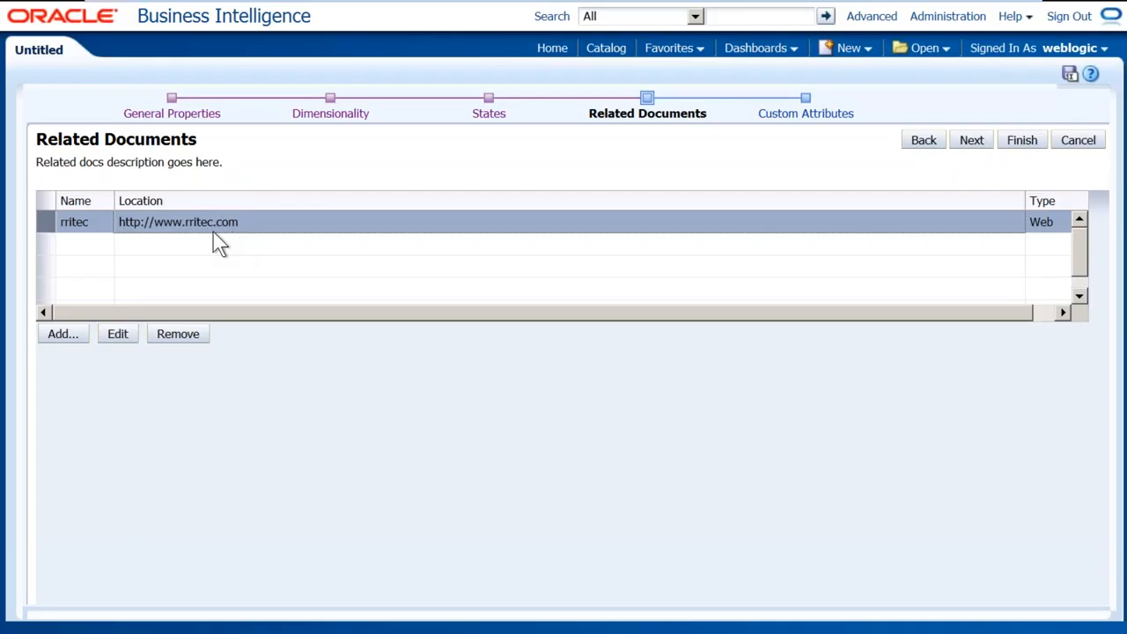
Add a custom column labelled TAX on the KPI's Custom Attributes step
left_click(824, 129)
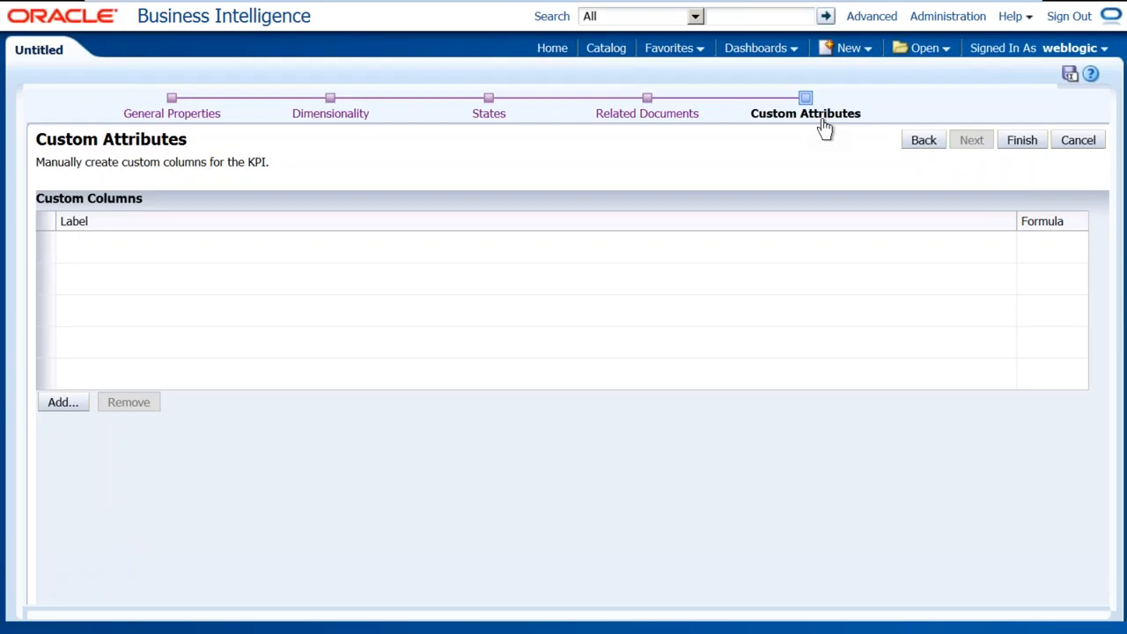
left_click(65, 405)
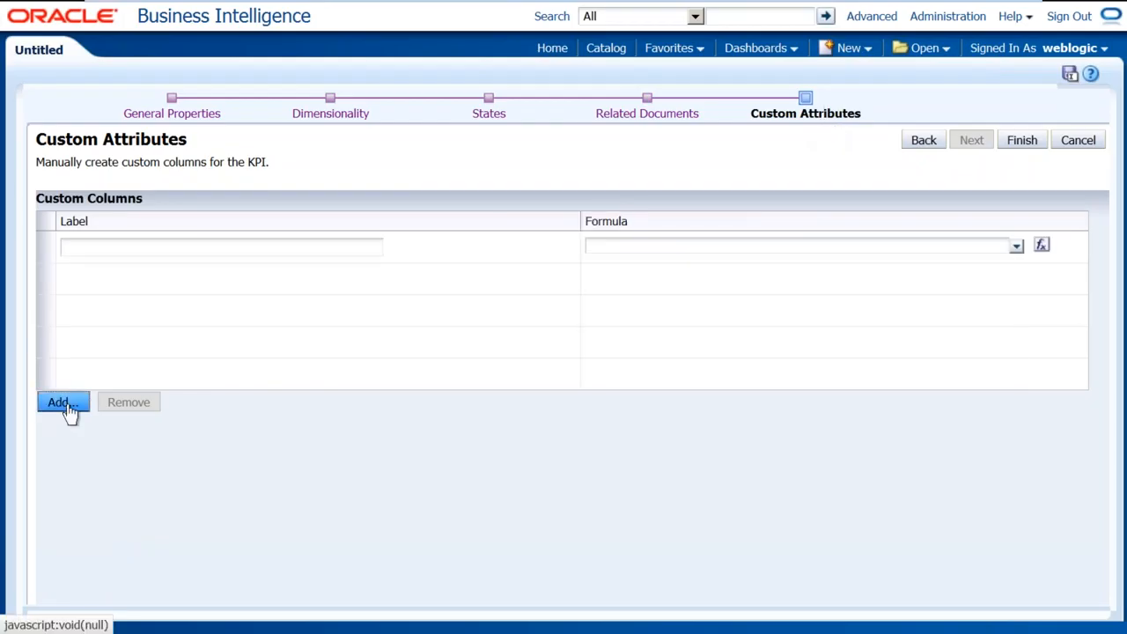
left_click(194, 254)
type("TAX")
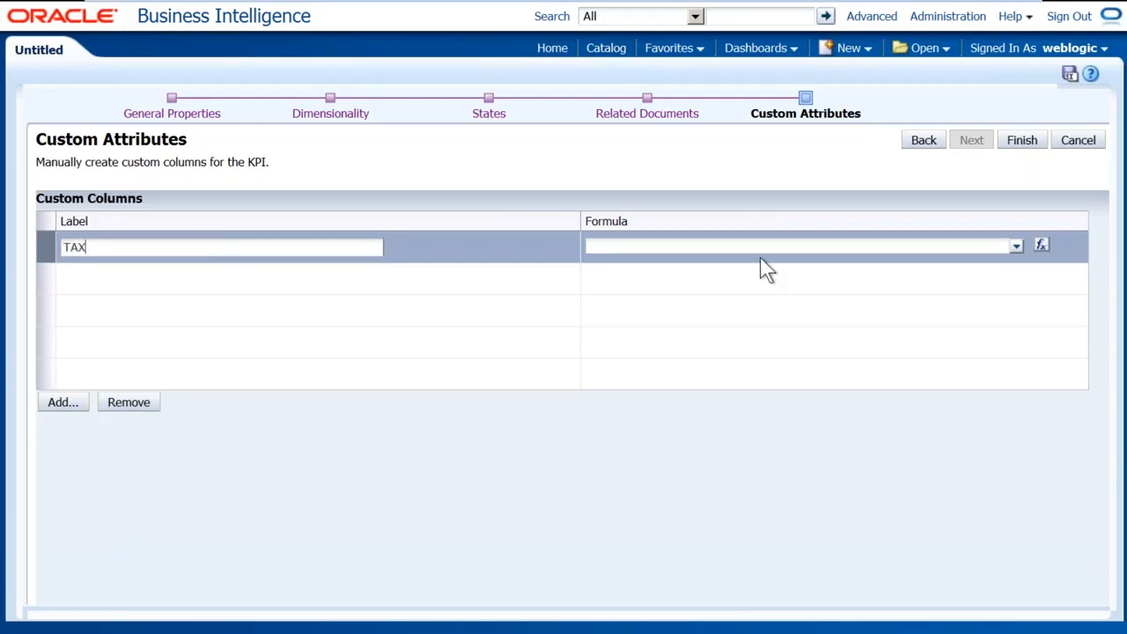
Set the TAX formula to "Base Facts"."Revenue" * 0.1 and finish the KPI
left_click(1017, 246)
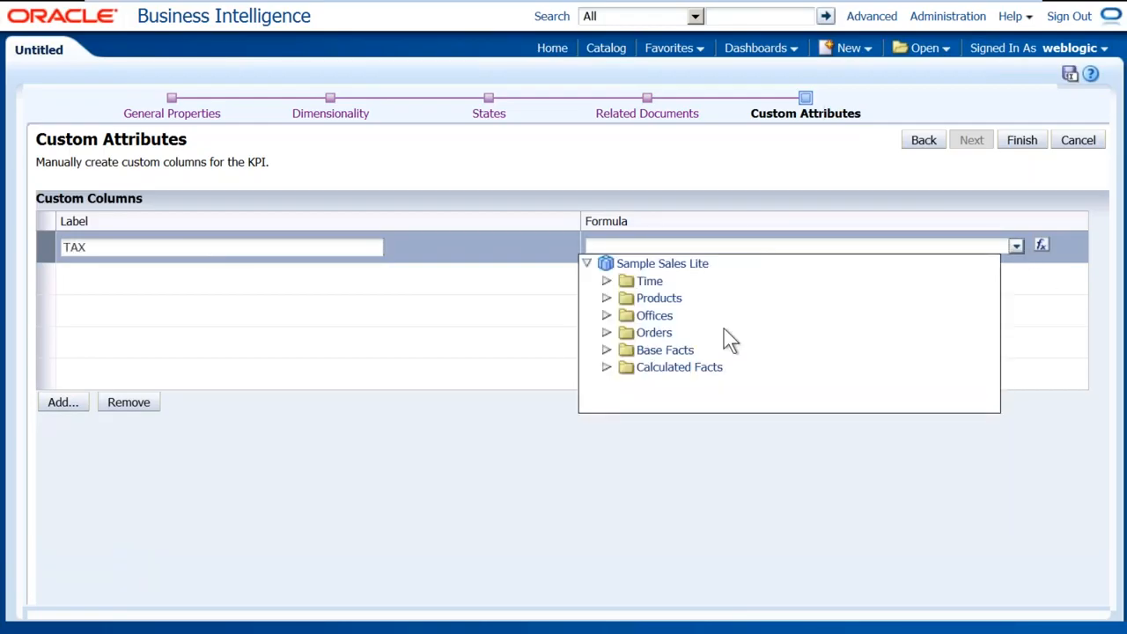
left_click(606, 349)
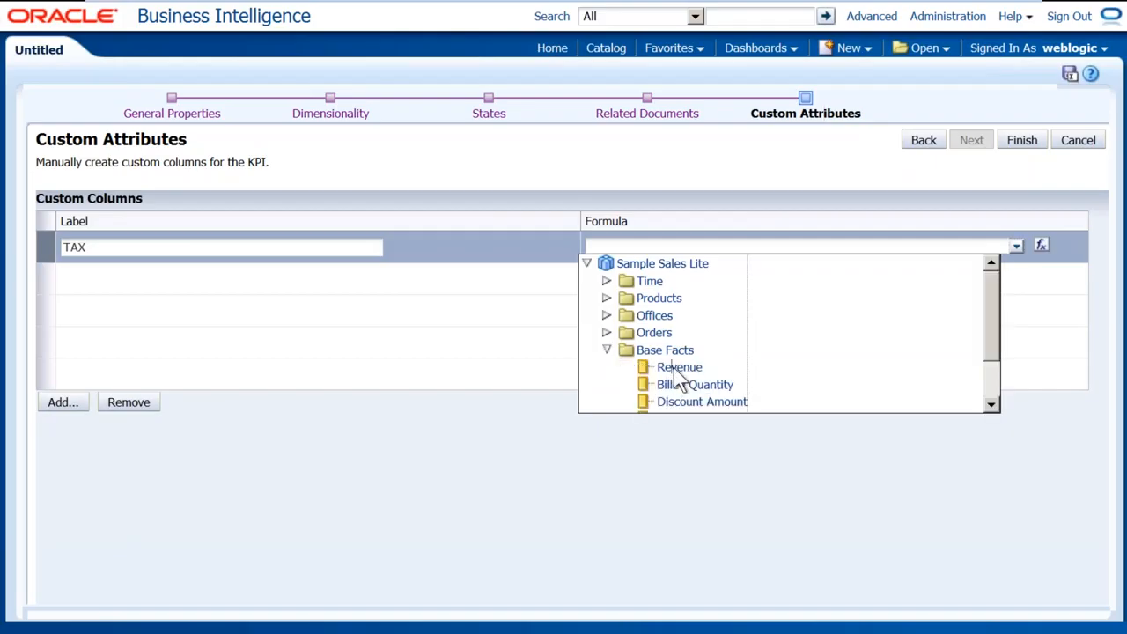
left_click(679, 368)
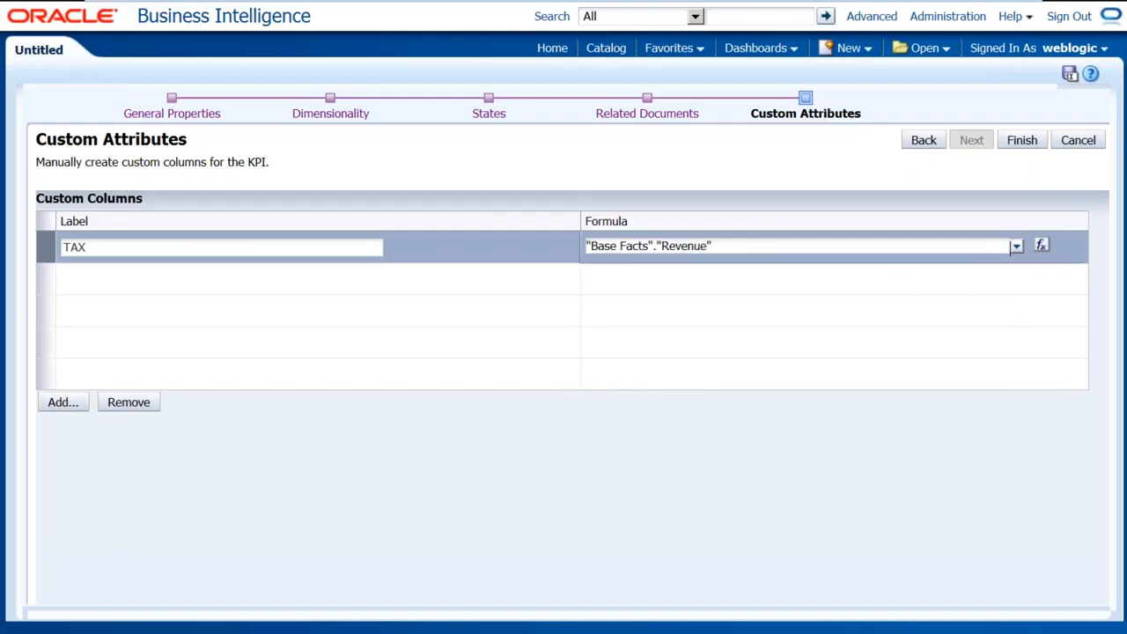
left_click(1041, 246)
left_click(592, 208)
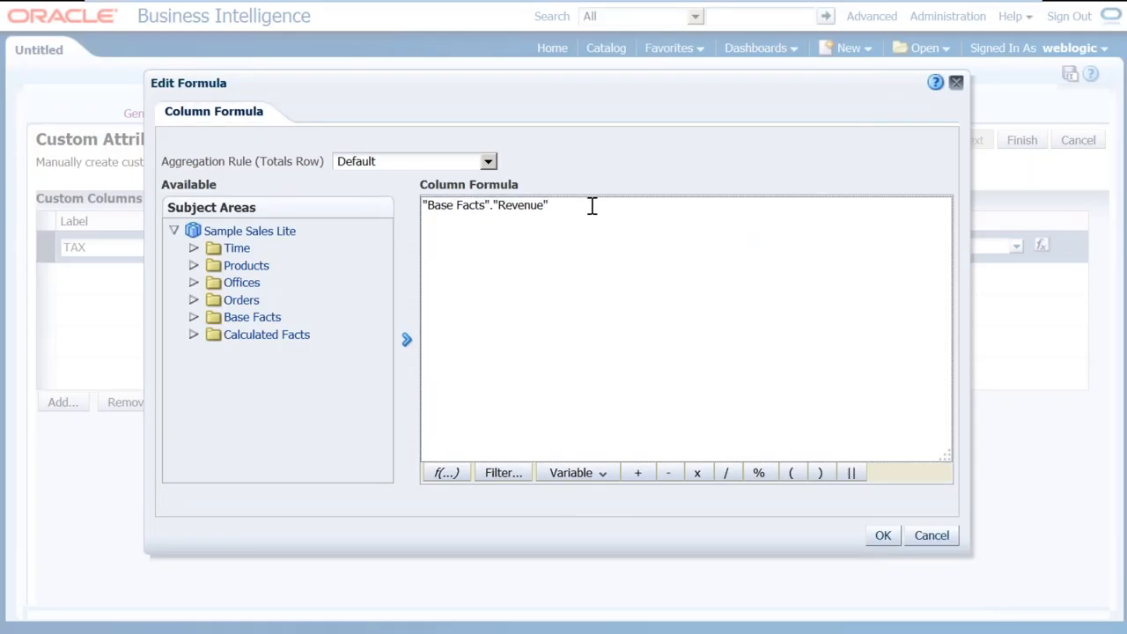
type("* 0.1")
left_click(882, 535)
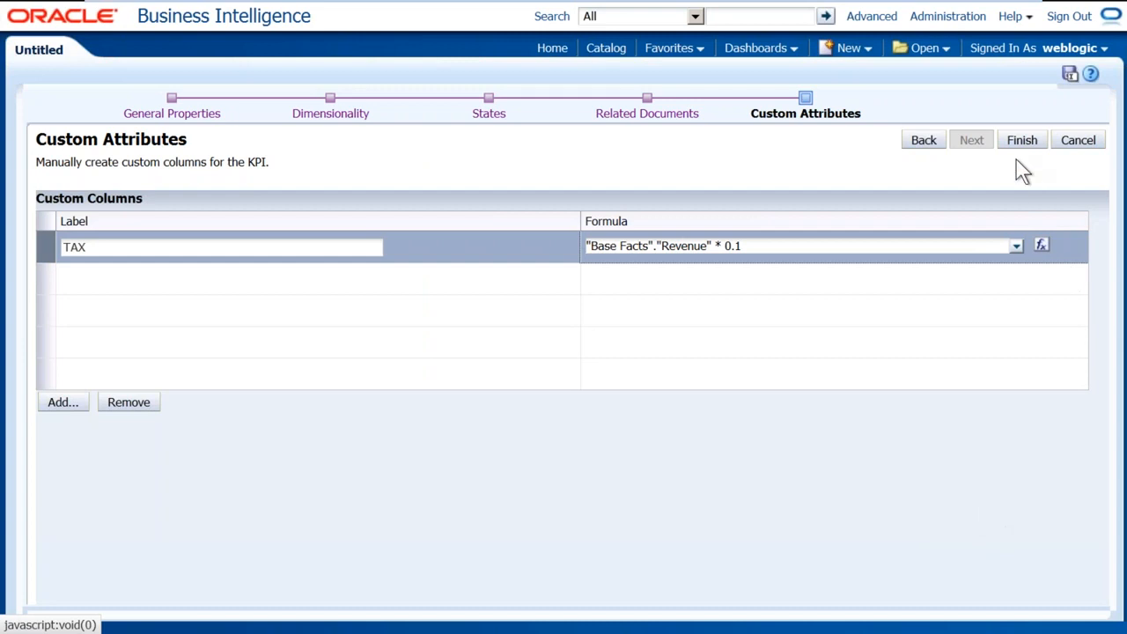
left_click(1024, 151)
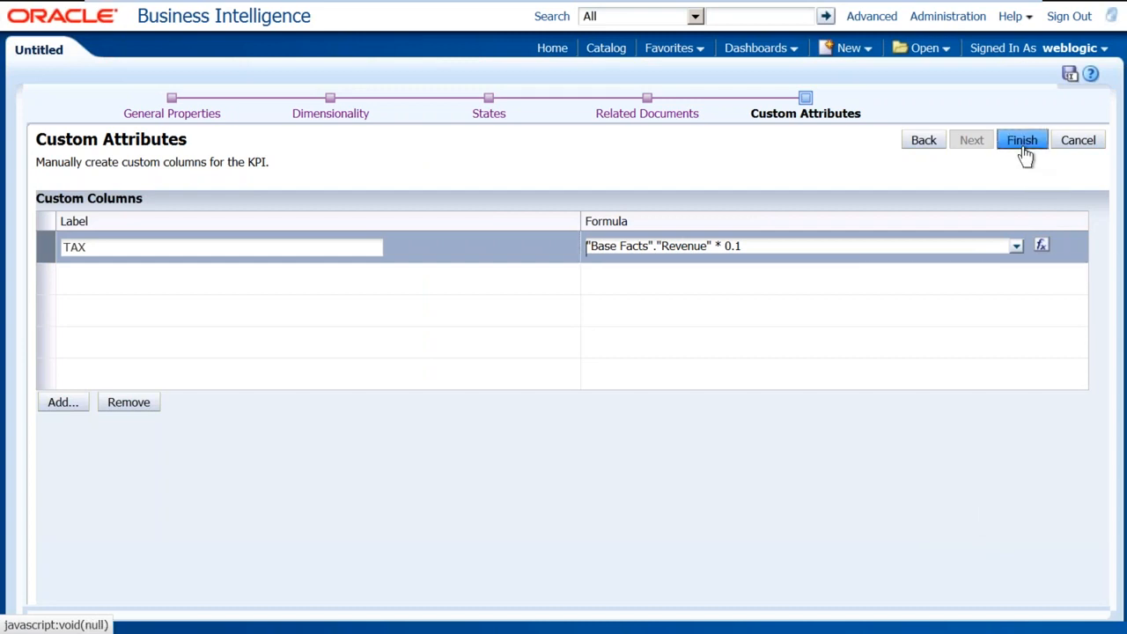
Save the KPI under the name KPI_REV in /Shared Folders/B161
left_click(340, 176)
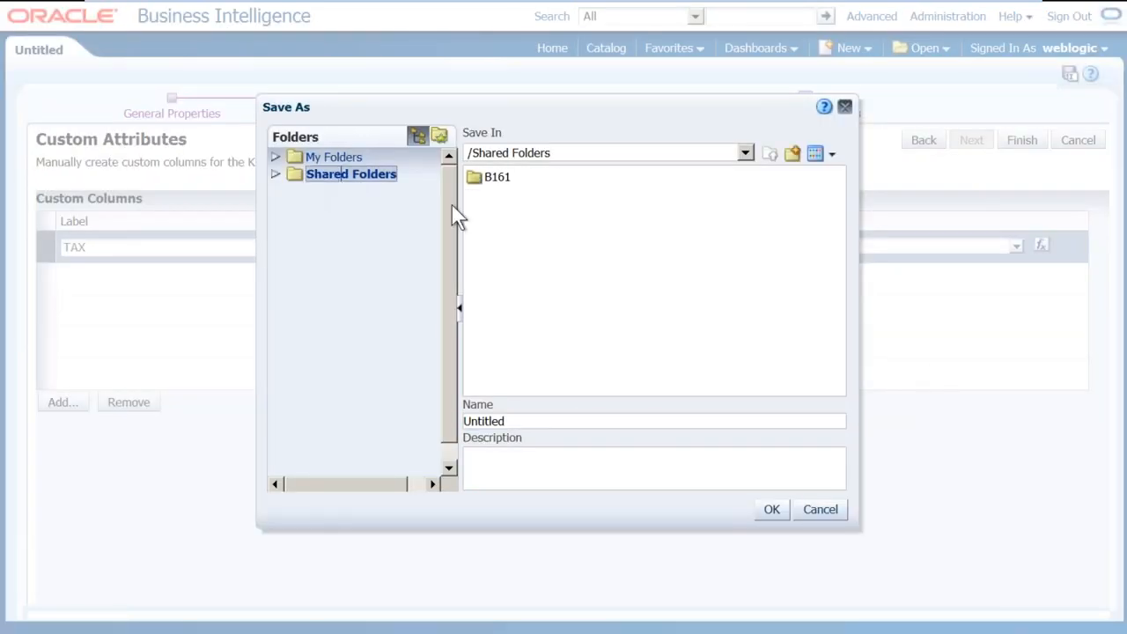
double_click(510, 179)
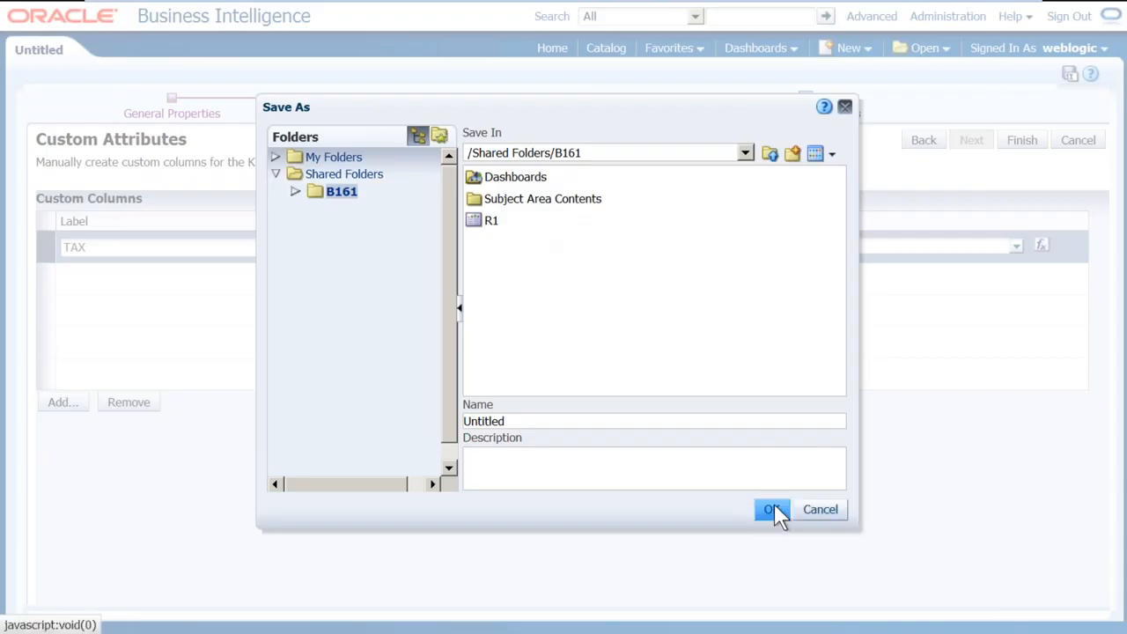
left_click(501, 420)
left_click_drag(536, 426, 346, 394)
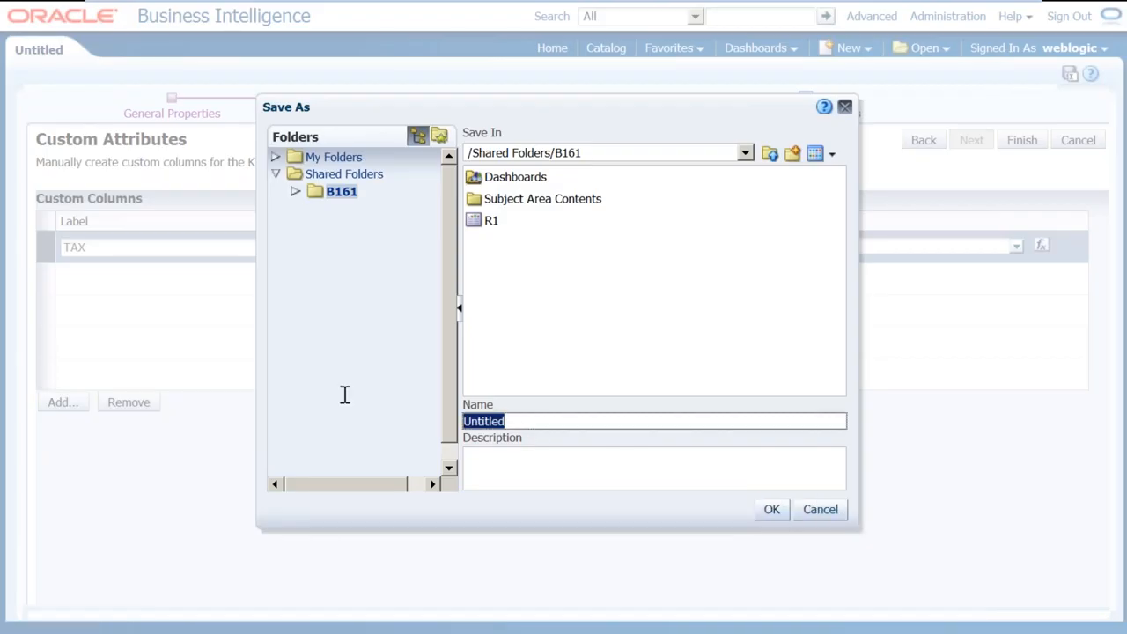
type("KPI")
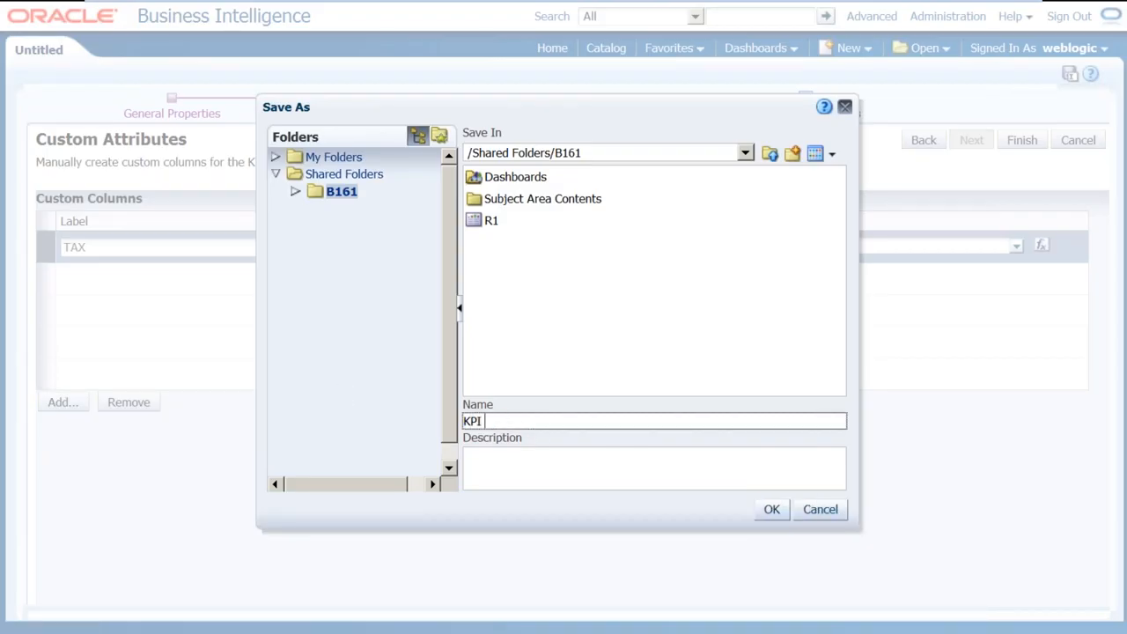
type("_REVENUA")
key("BackSpace")
key("BackSpace")
key("BackSpace")
key("BackSpace")
key("Return")
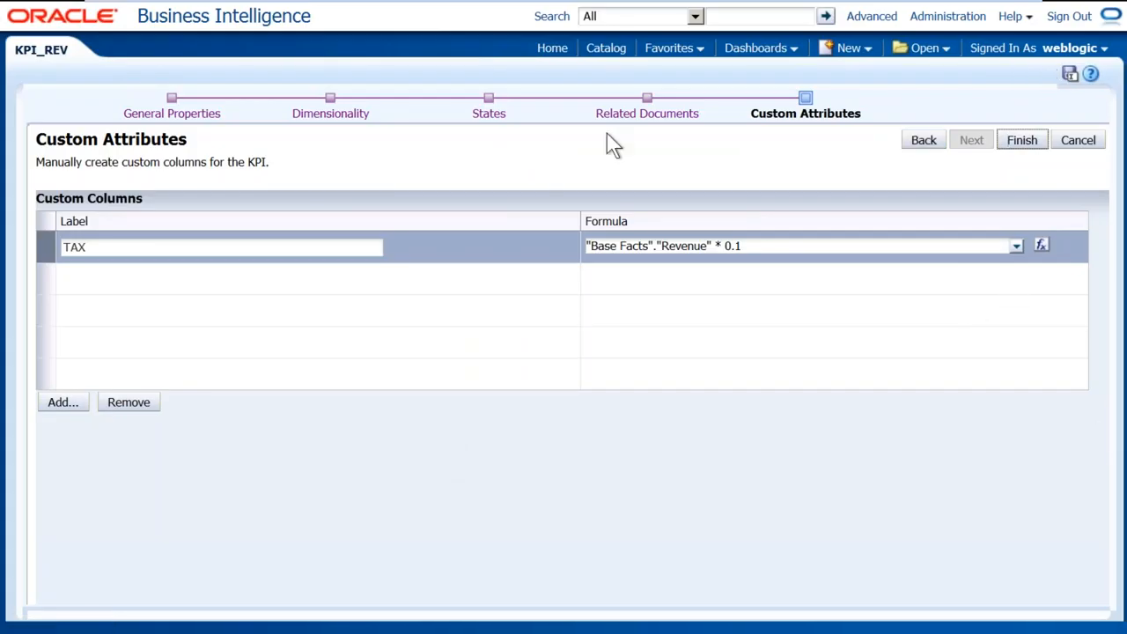
Open KPI_REV from /Shared Folders/B161 in the catalog to view its results
left_click(611, 51)
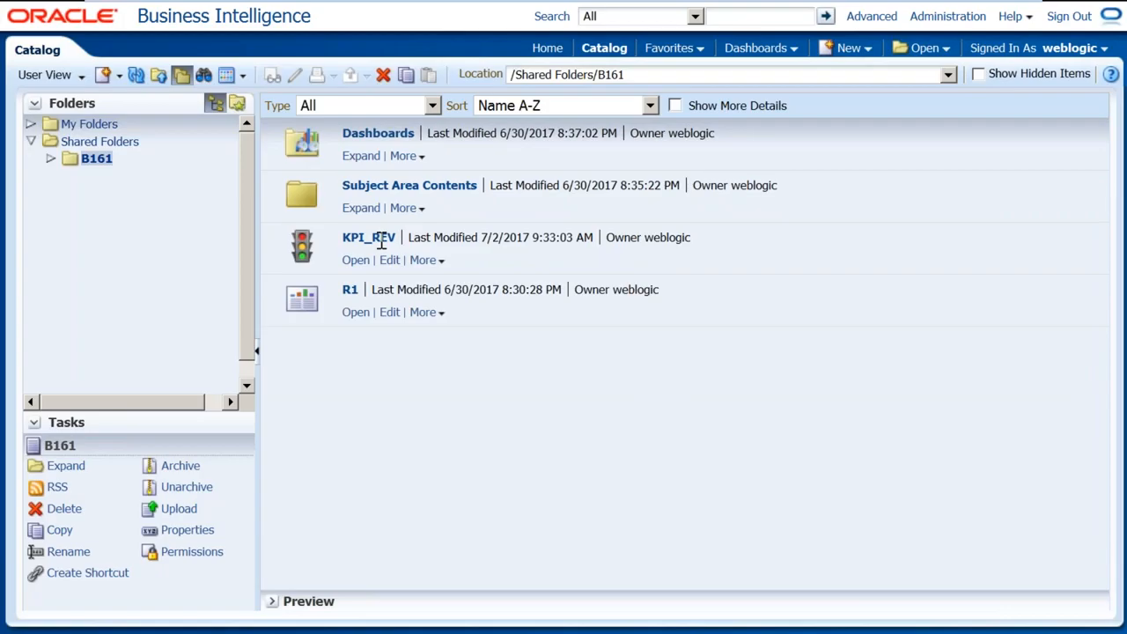
left_click(356, 260)
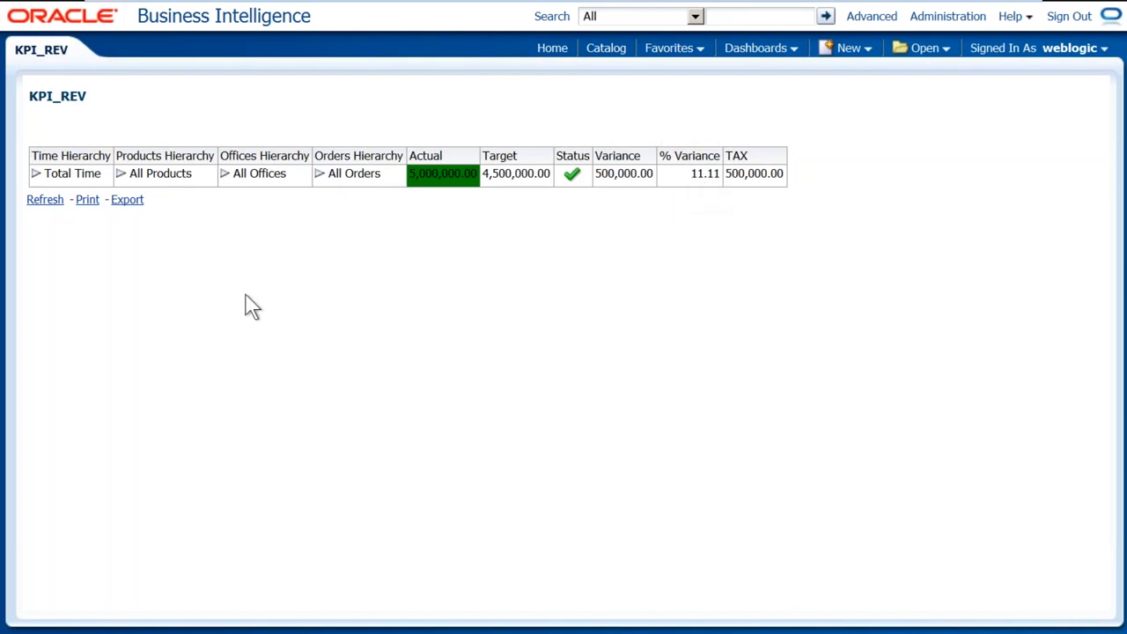
Expand All Products, FunPod's offices (Stockplus Inc., Inbound Org., Technology Dept.), and Total Time by year
left_click(121, 176)
left_click(120, 174)
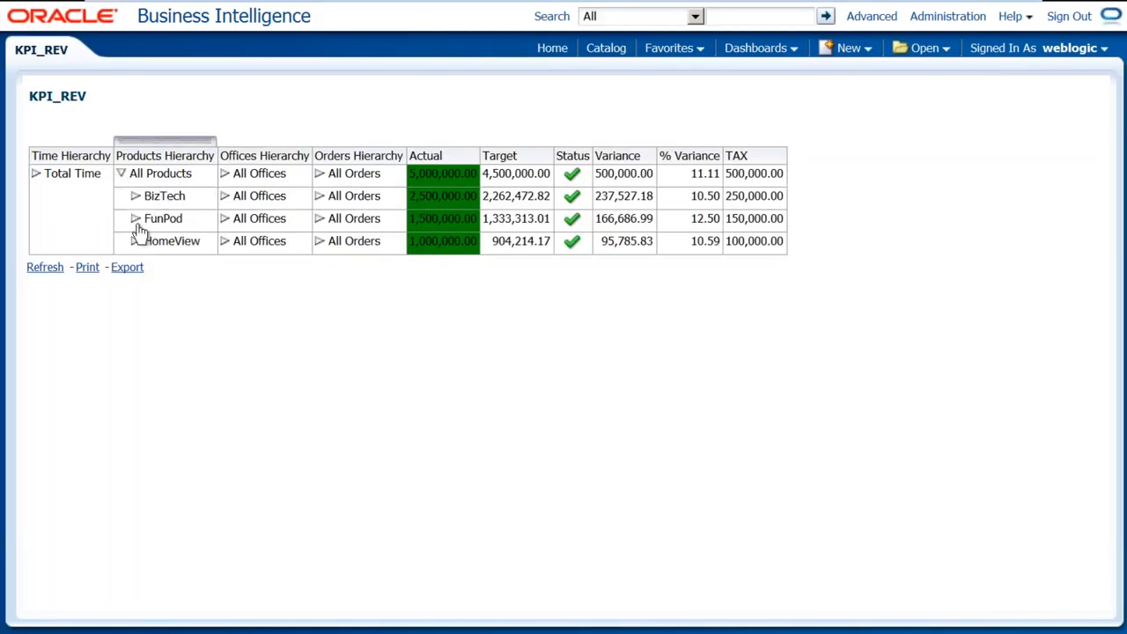
left_click(225, 219)
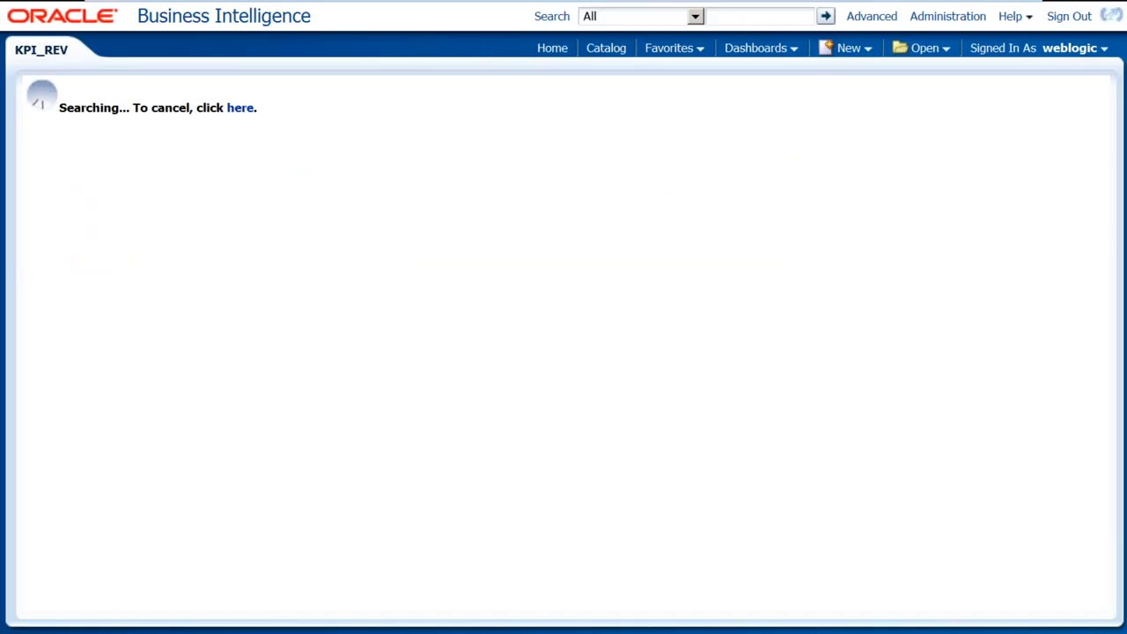
left_click(238, 264)
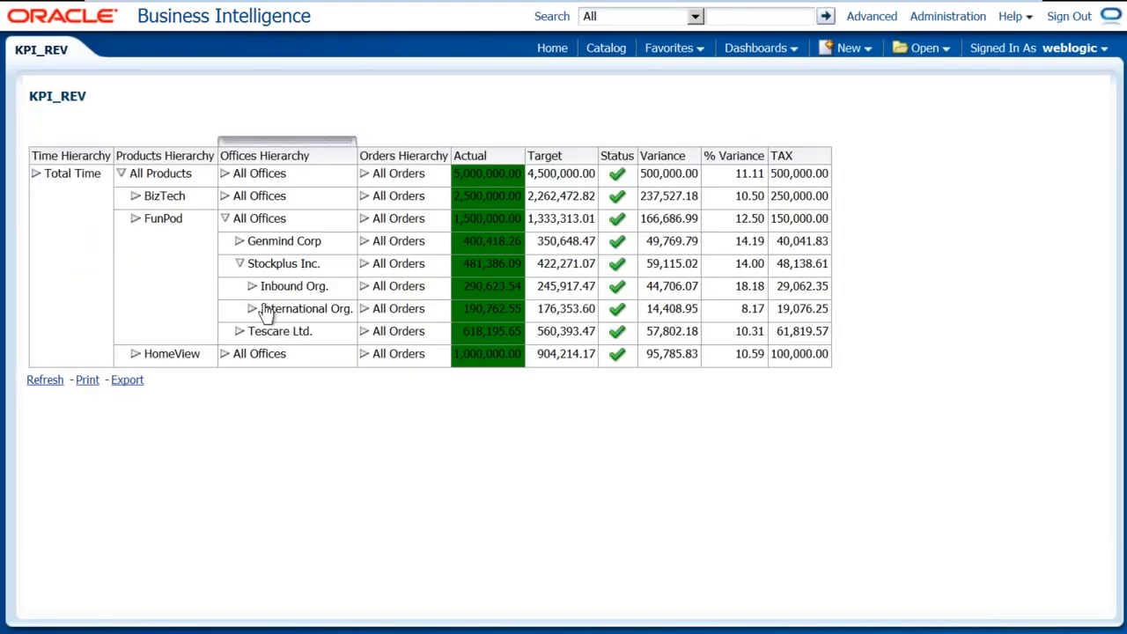
left_click(252, 286)
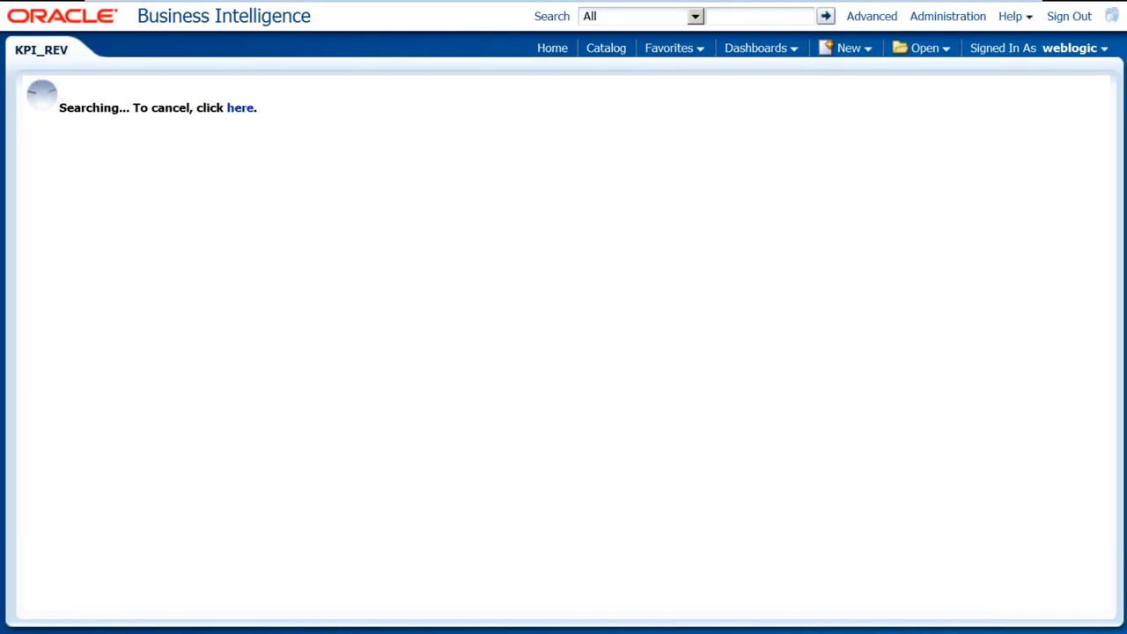
left_click(264, 332)
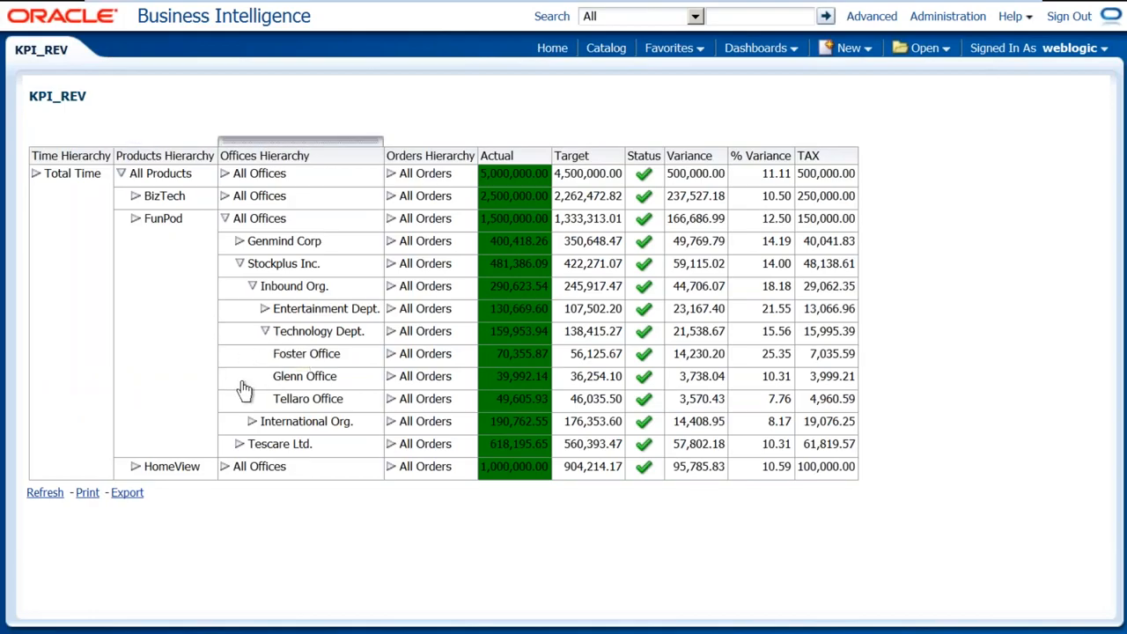
left_click(136, 219)
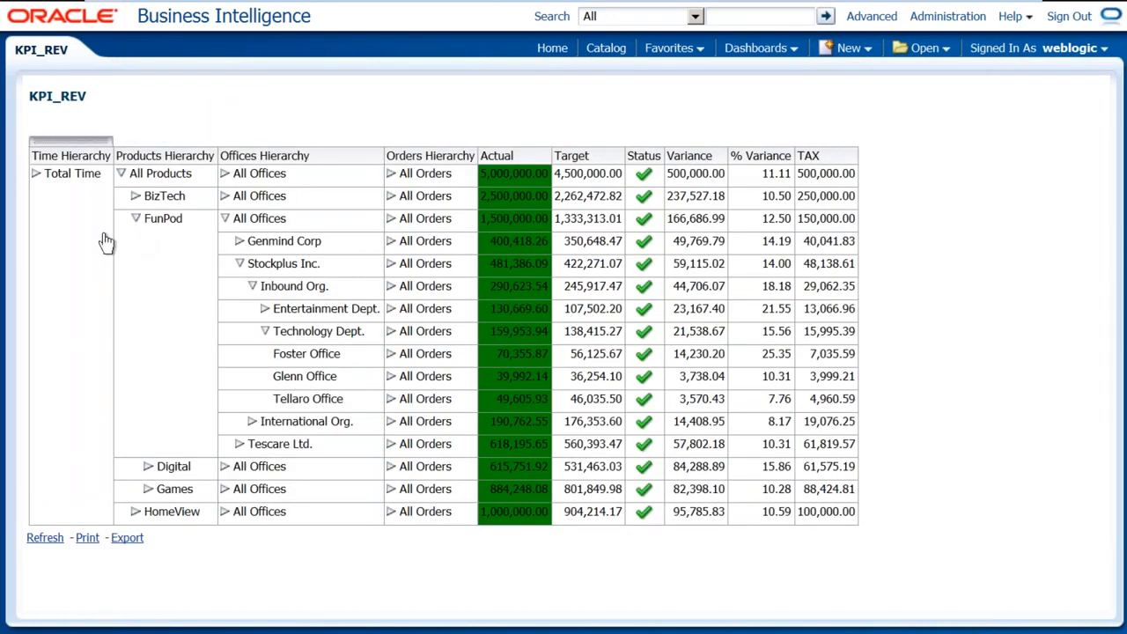
left_click(37, 176)
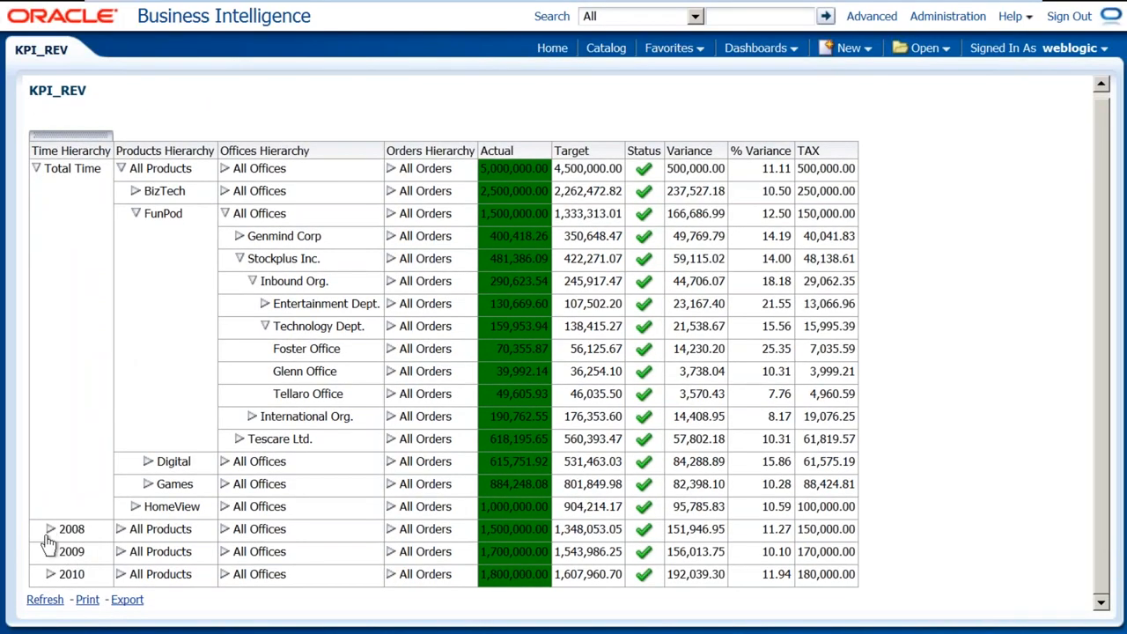
Drill 2008 down through 2008 HY1, 2008 Q1, 2008 / 02 and Week 07
left_click(51, 532)
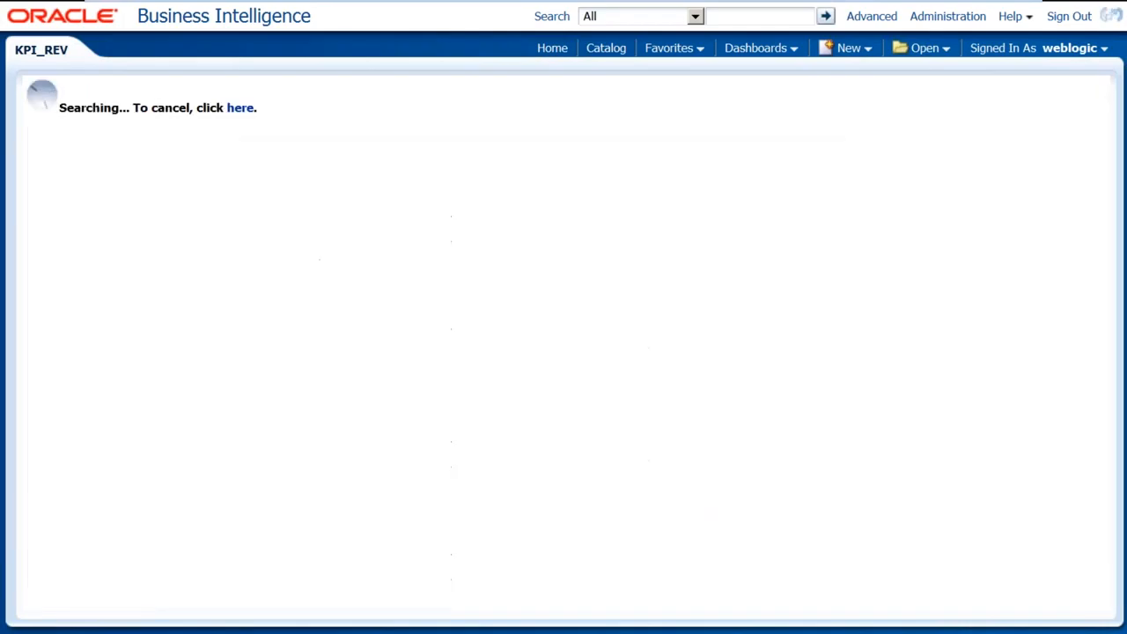
scroll(194, 427, "down", 1)
left_click(63, 507)
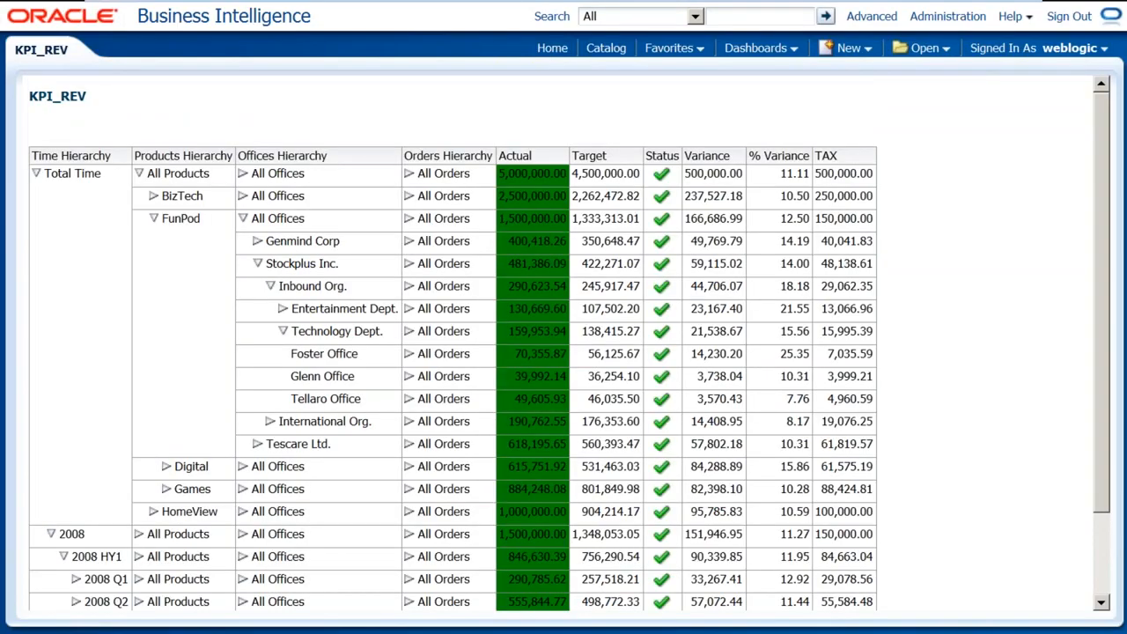
scroll(167, 476, "down", 1)
left_click(75, 483)
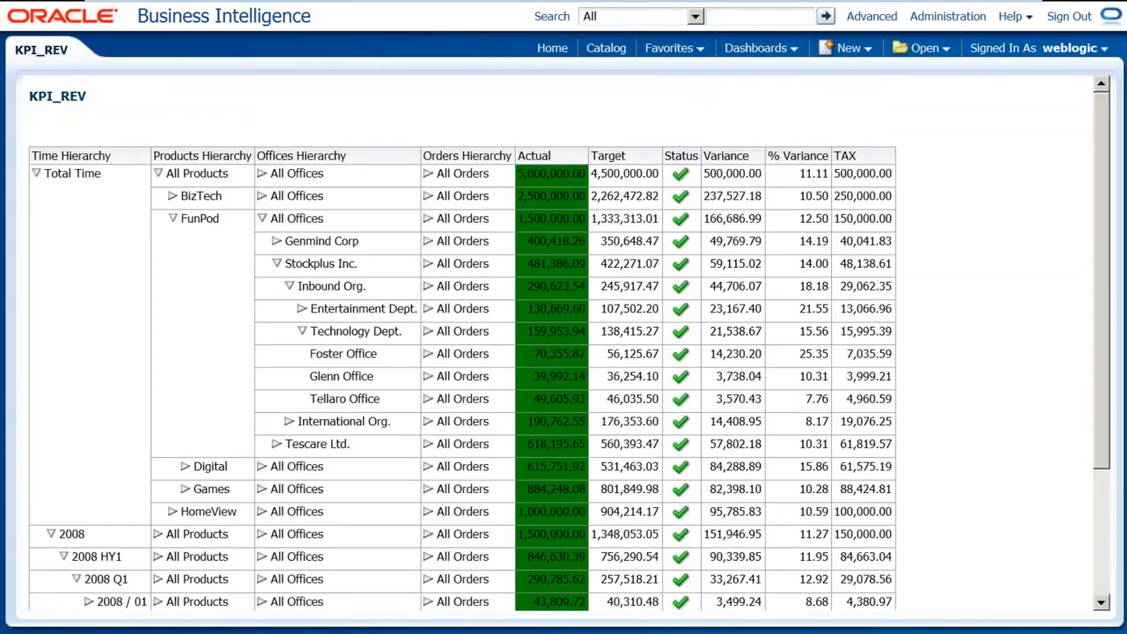
scroll(239, 461, "down", 4)
left_click(88, 463)
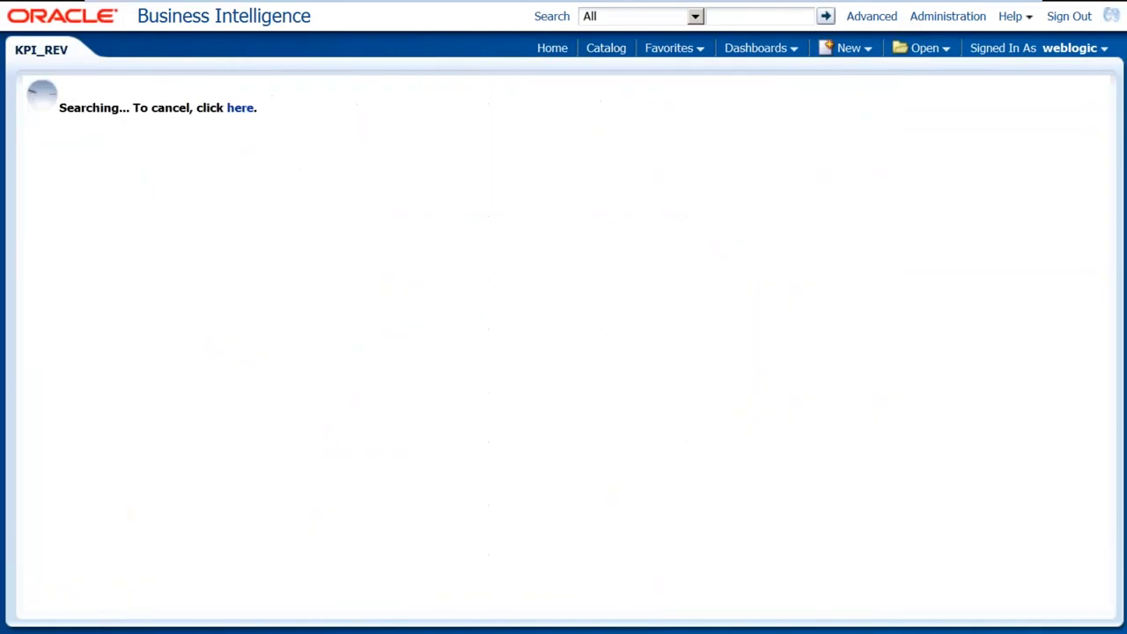
scroll(256, 421, "down", 3)
left_click(102, 432)
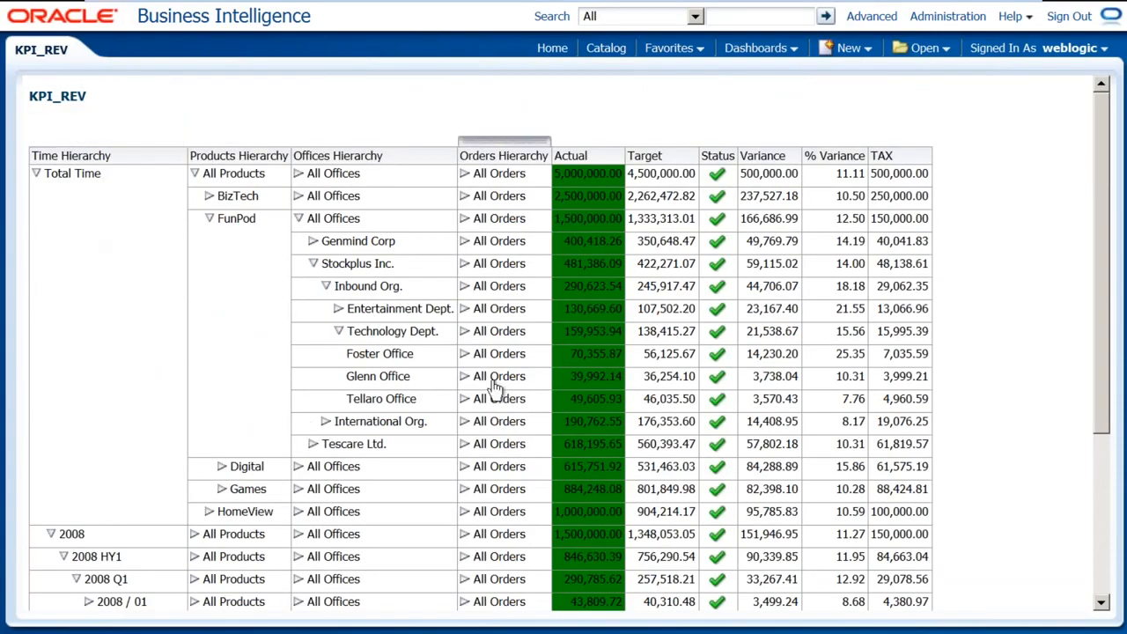
scroll(496, 390, "down", 3)
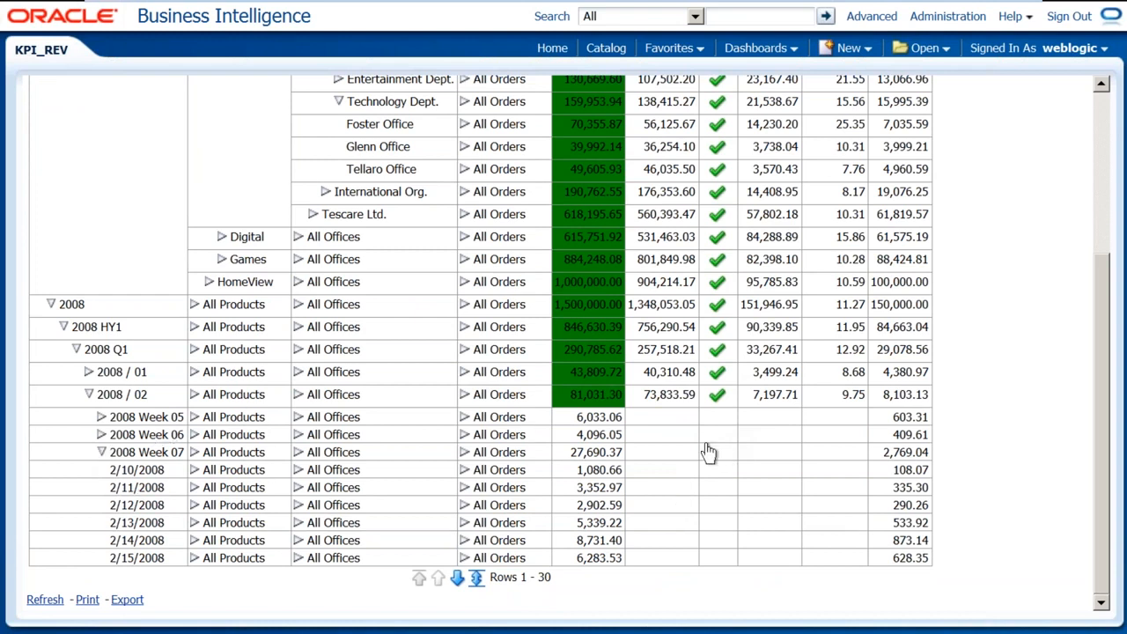
Collapse the Week 07 daily rows and the 2008 / 02 weekly rows
right_click(664, 476)
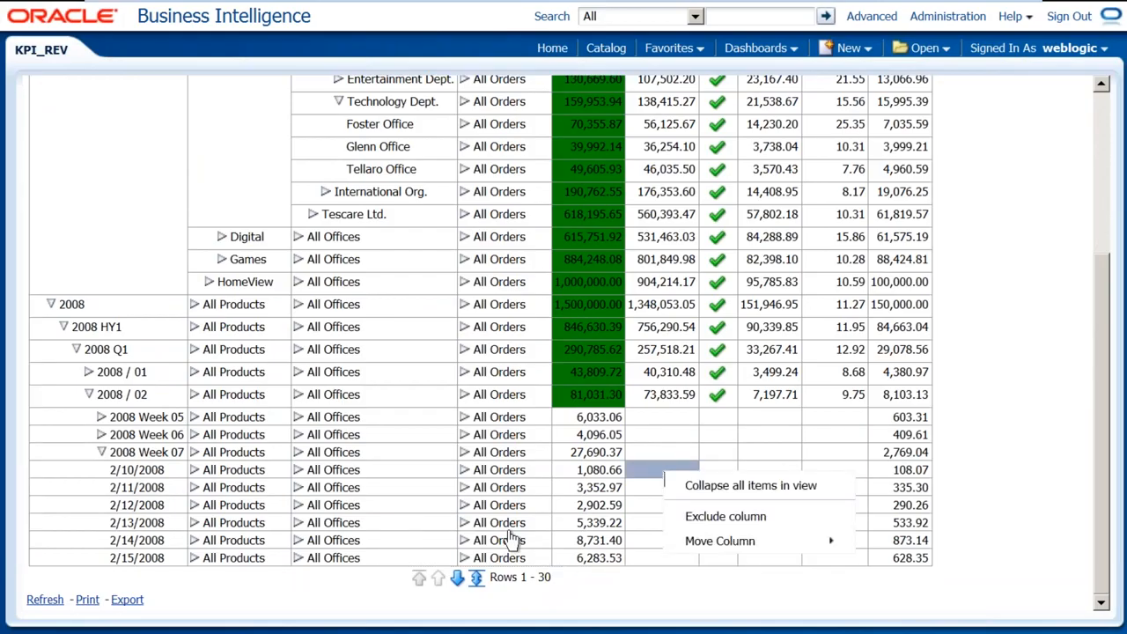
left_click(102, 452)
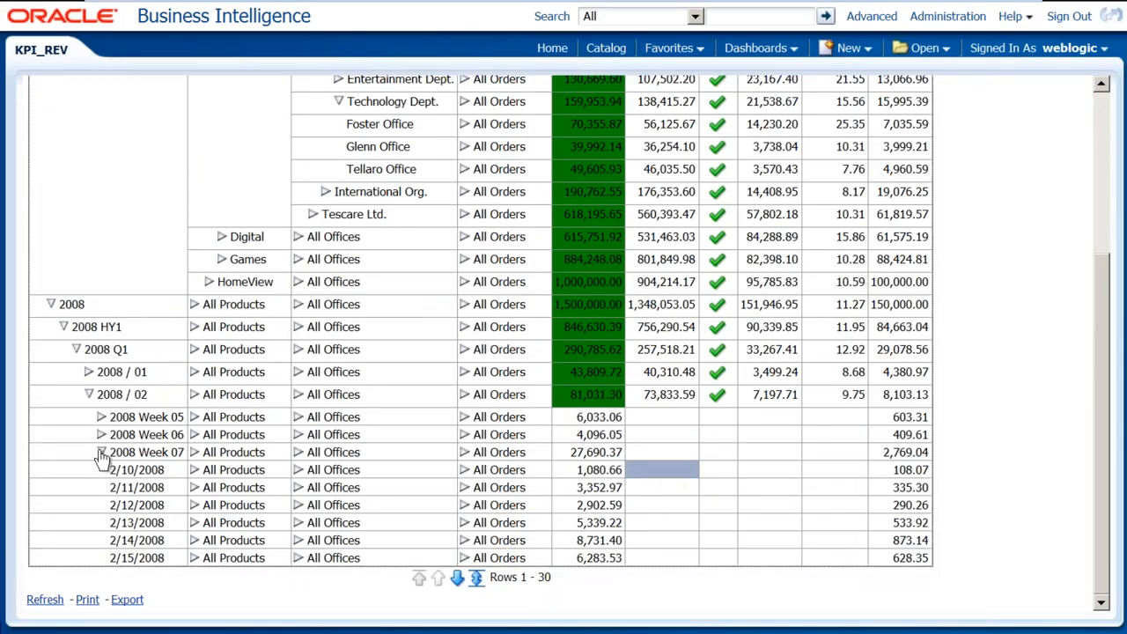
left_click(89, 396)
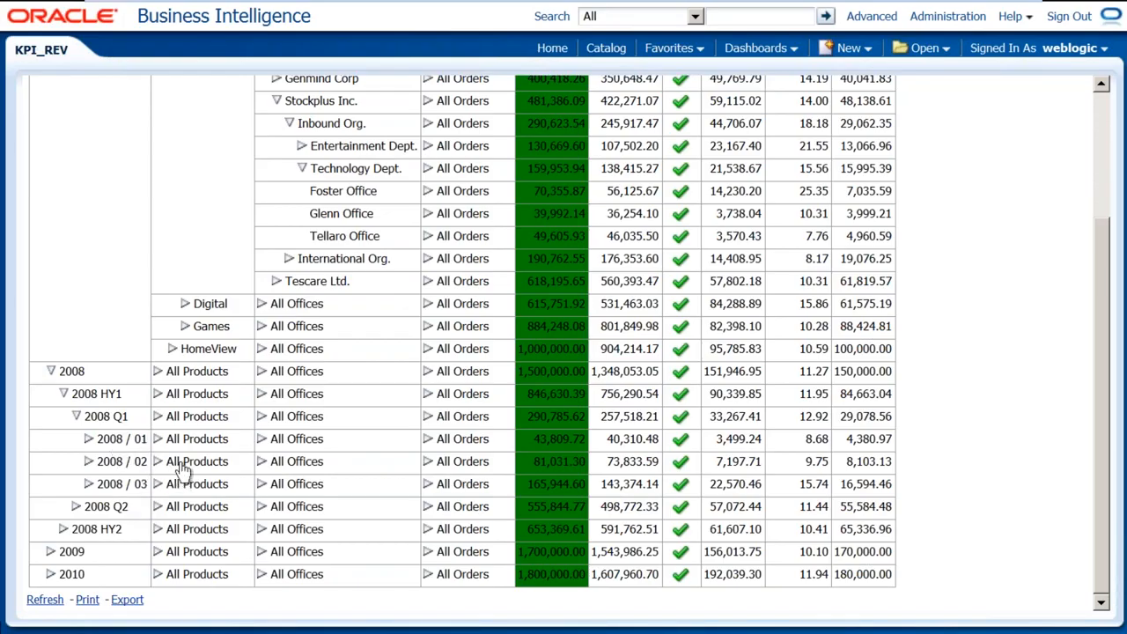
Break 2008 / 02 into BizTech, FunPod and HomeView, showing BizTech's -0.32% Warning
left_click(156, 463)
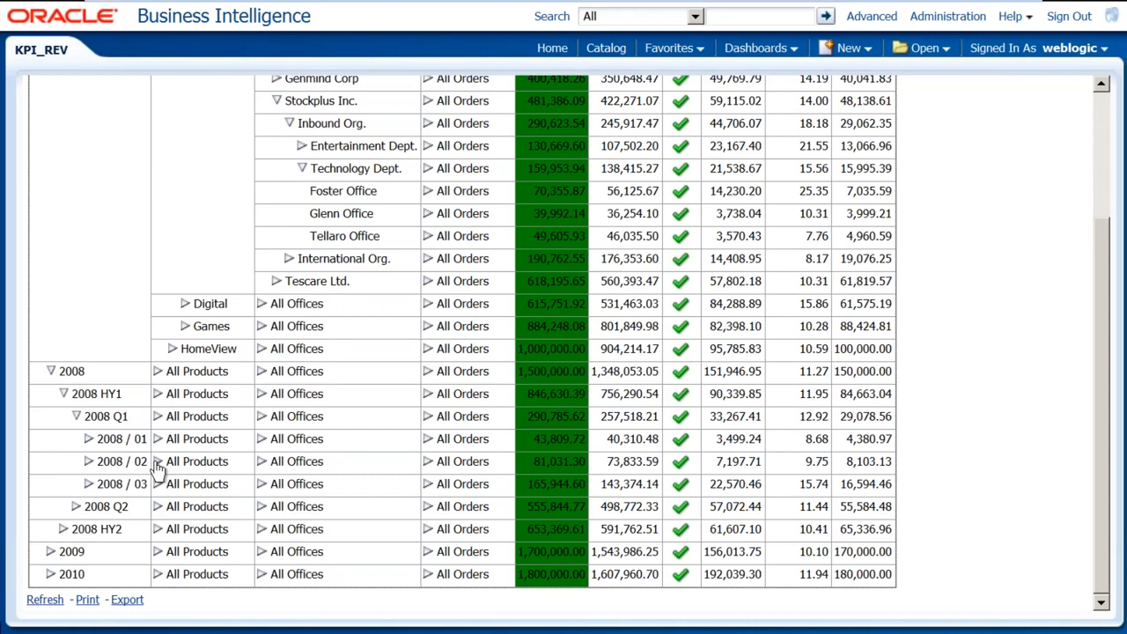
scroll(273, 483, "down", 5)
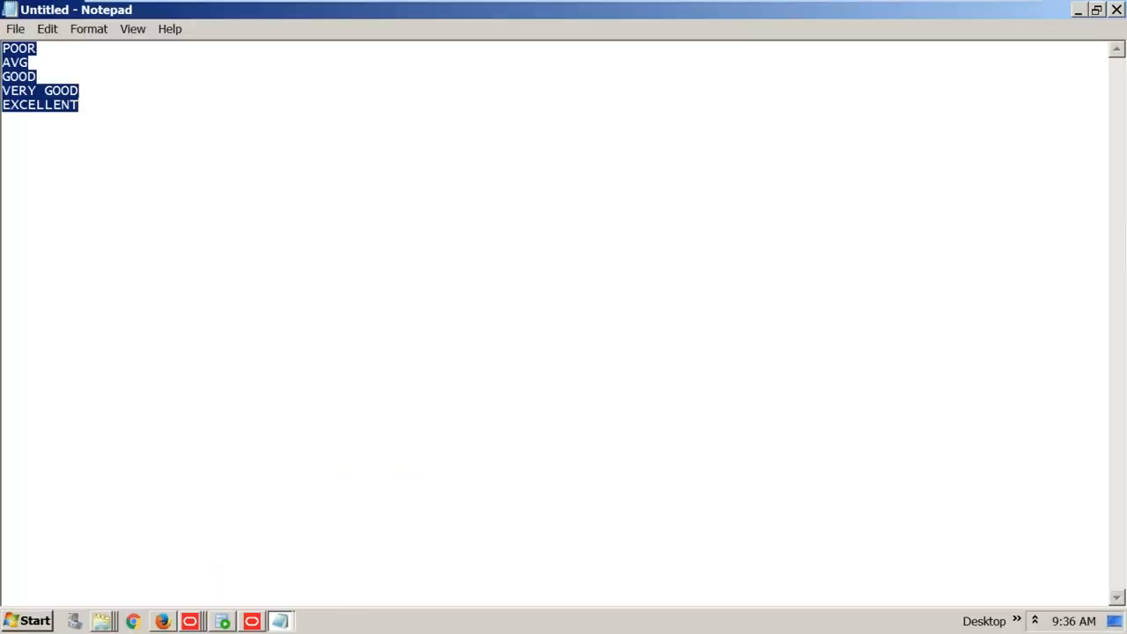
key("alt+Tab")
key("alt+Tab")
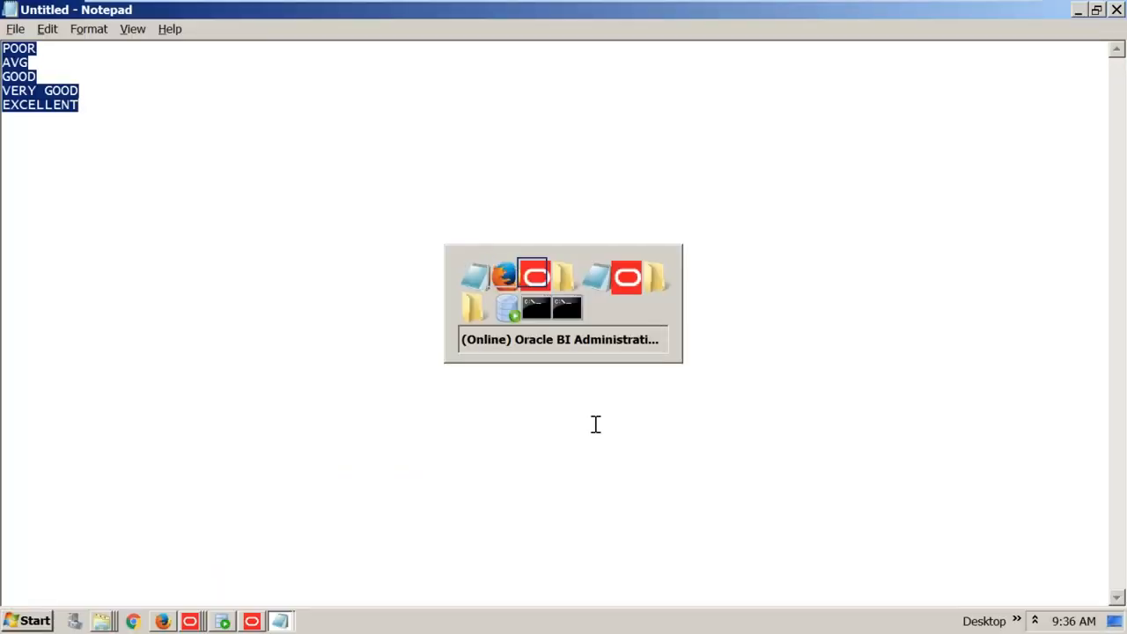
key("alt+Tab")
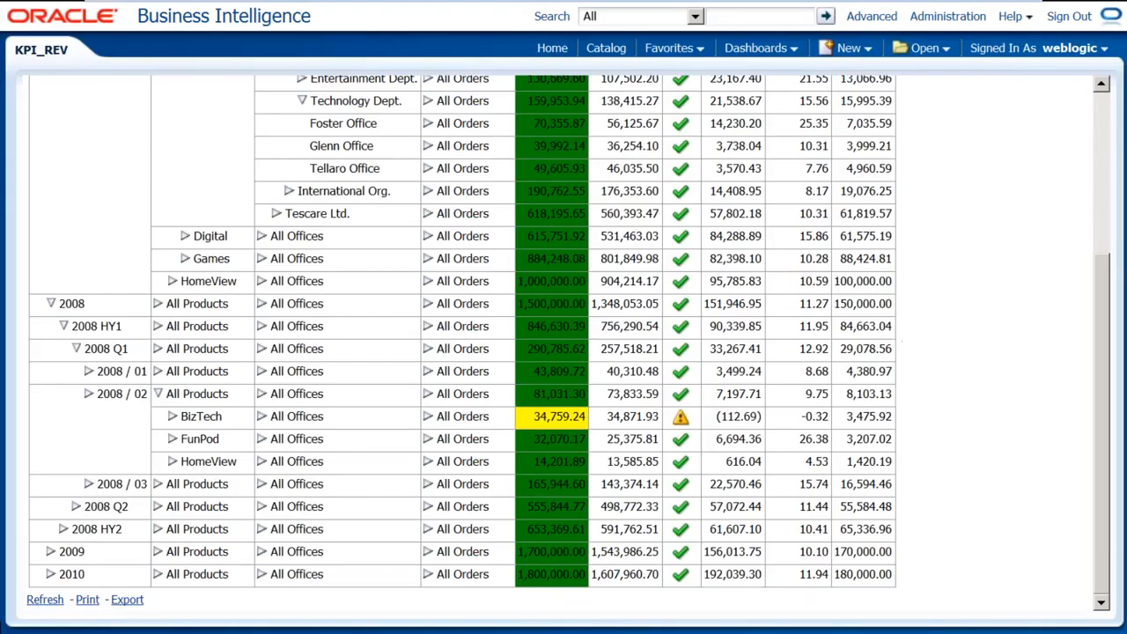
Return to the top of KPI_REV and choose to create a new KPI from the New menu
scroll(563, 343, "up", 5)
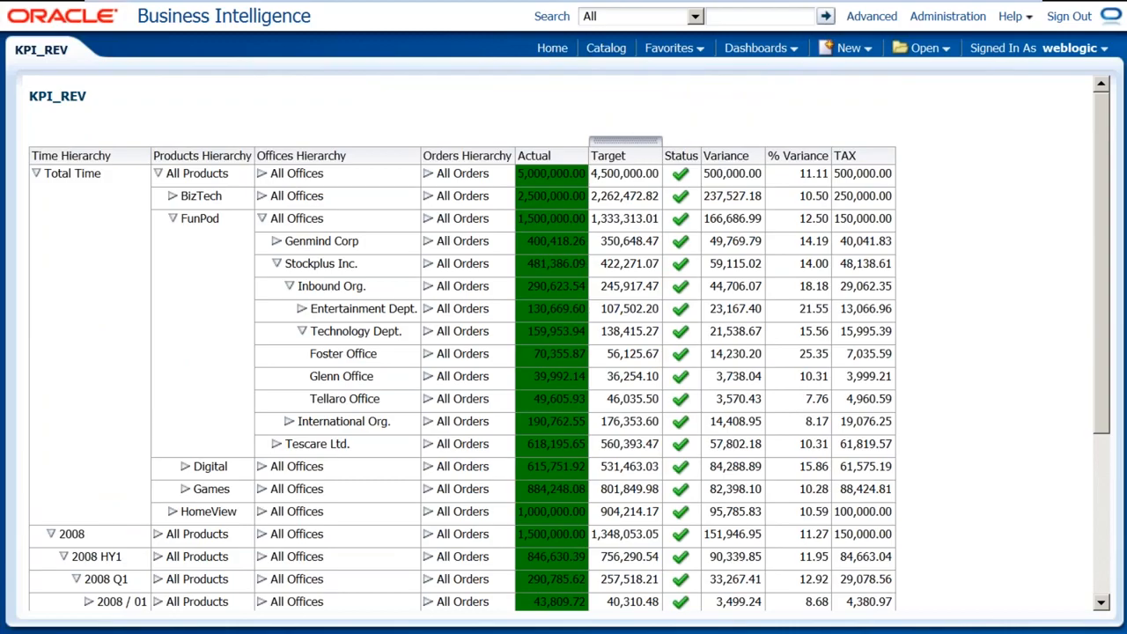
left_click(851, 48)
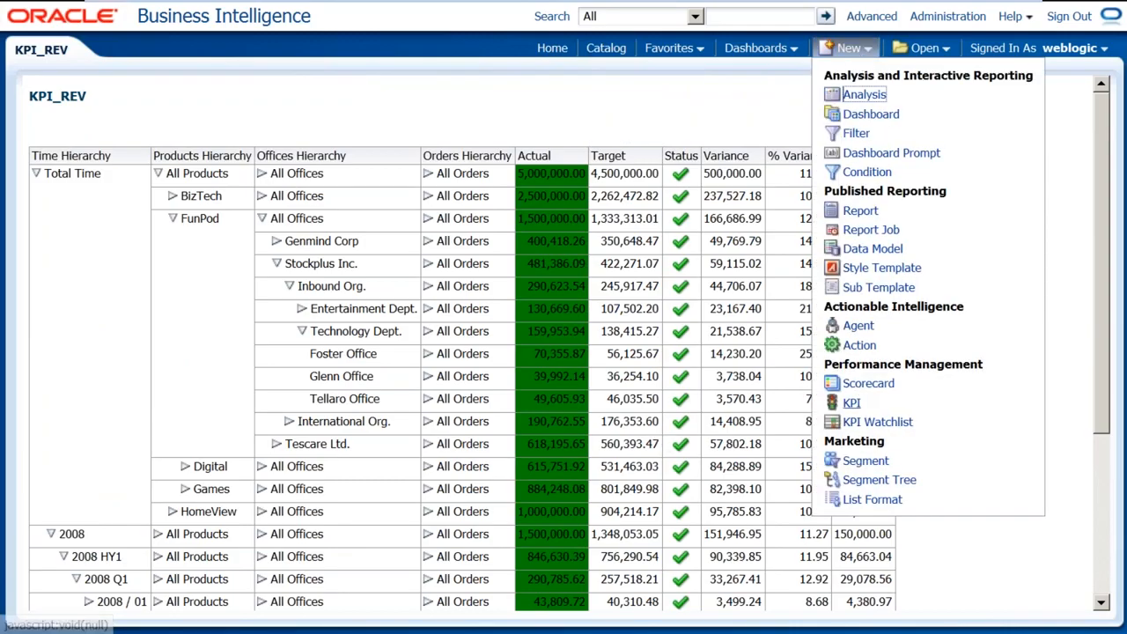
key("Return")
Base the KPI on Sample Sales Lite with Billed Quantity as actual and Target Quantity as target
left_click(845, 414)
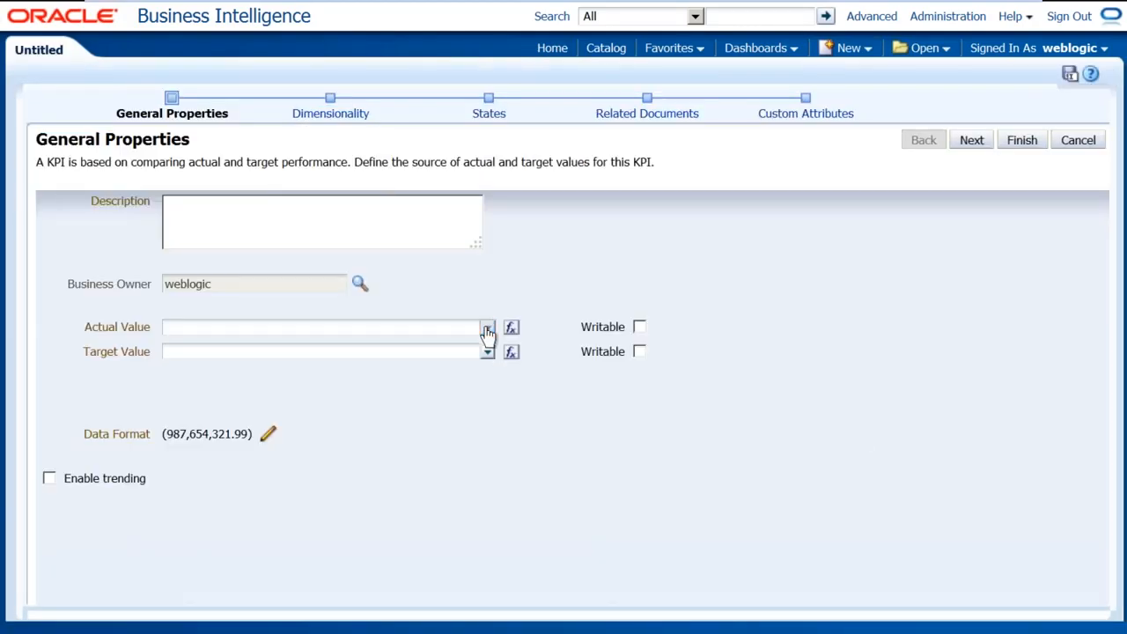
left_click(488, 327)
left_click(184, 432)
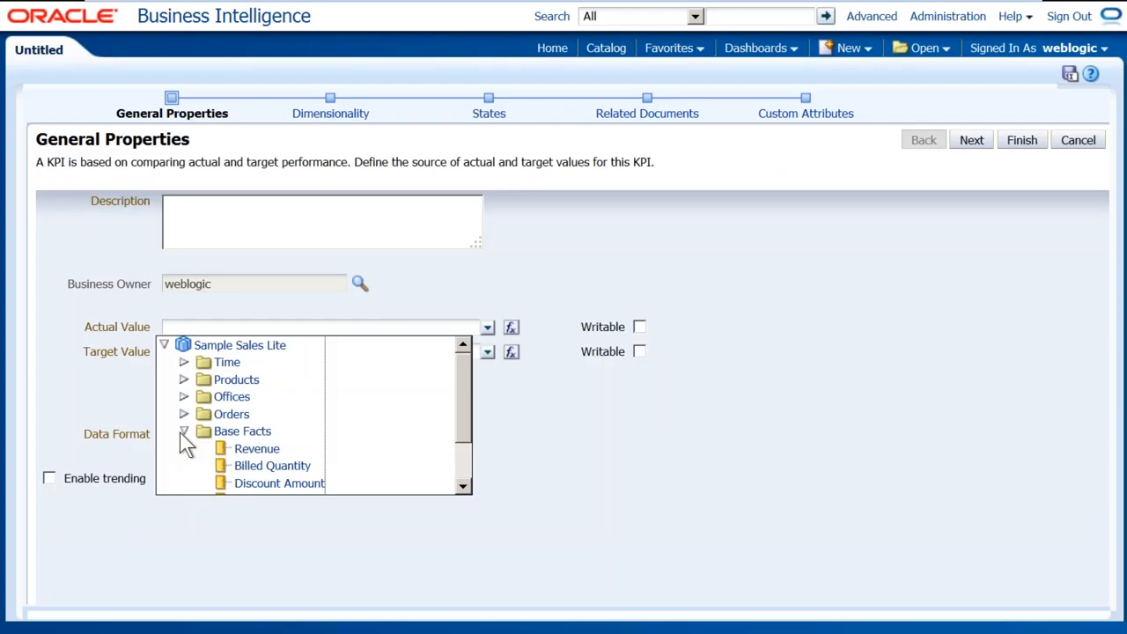
left_click(251, 469)
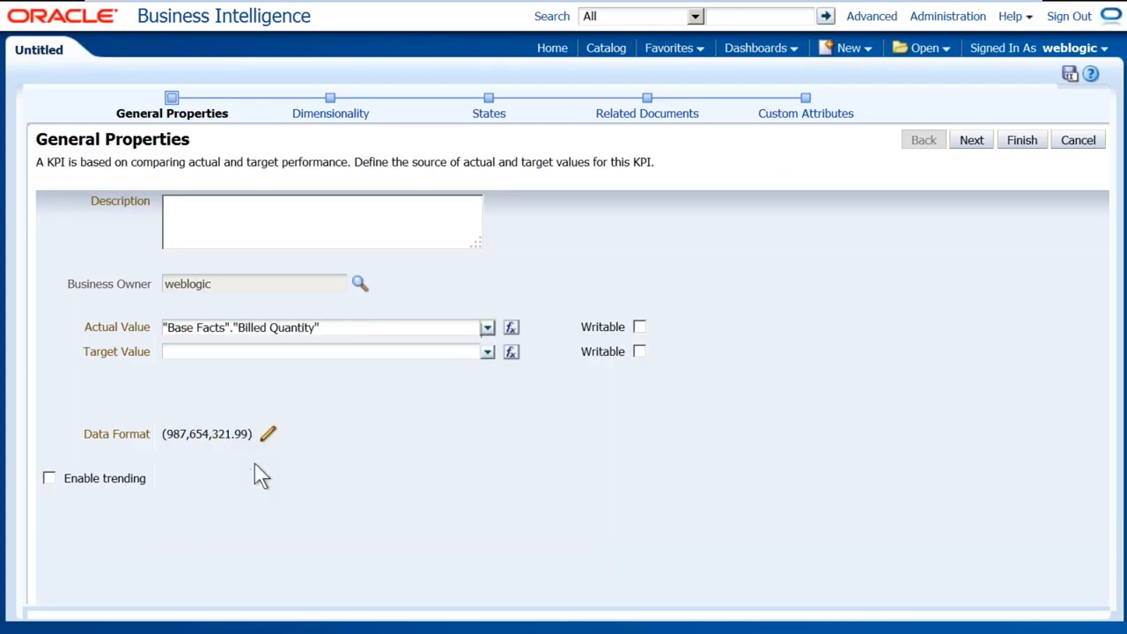
left_click(488, 351)
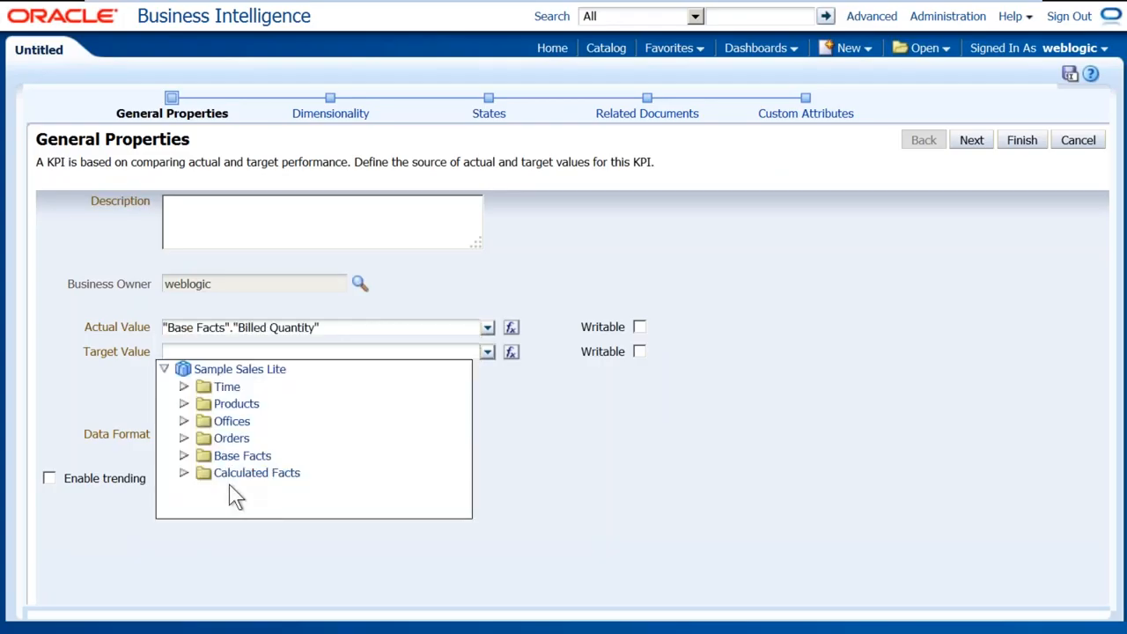
left_click(184, 455)
scroll(299, 488, "down", 1)
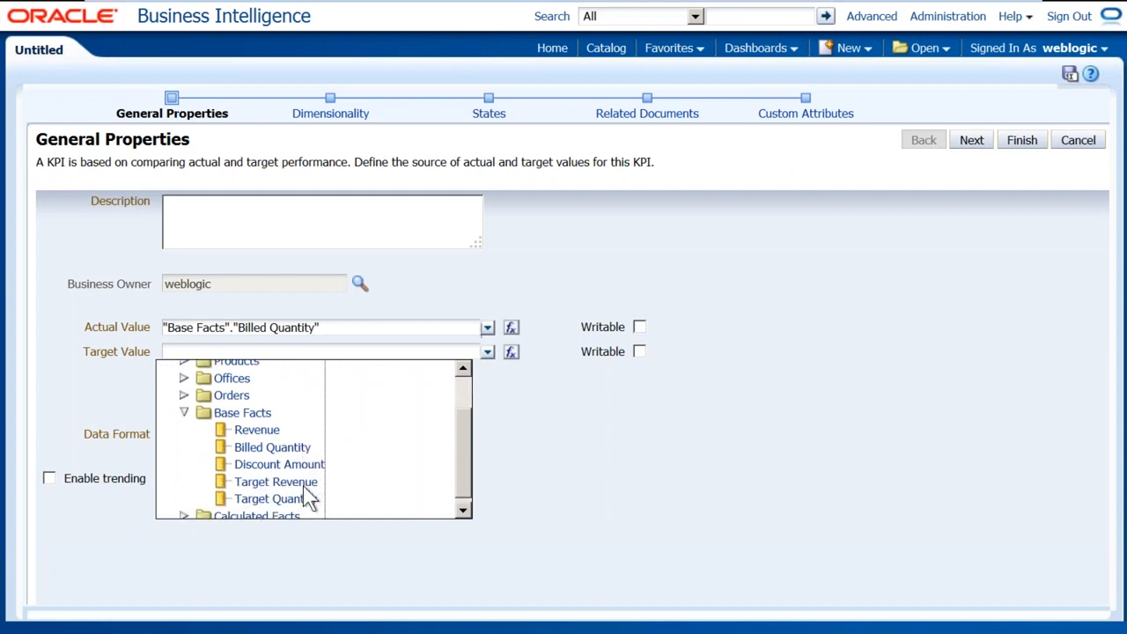
left_click(297, 494)
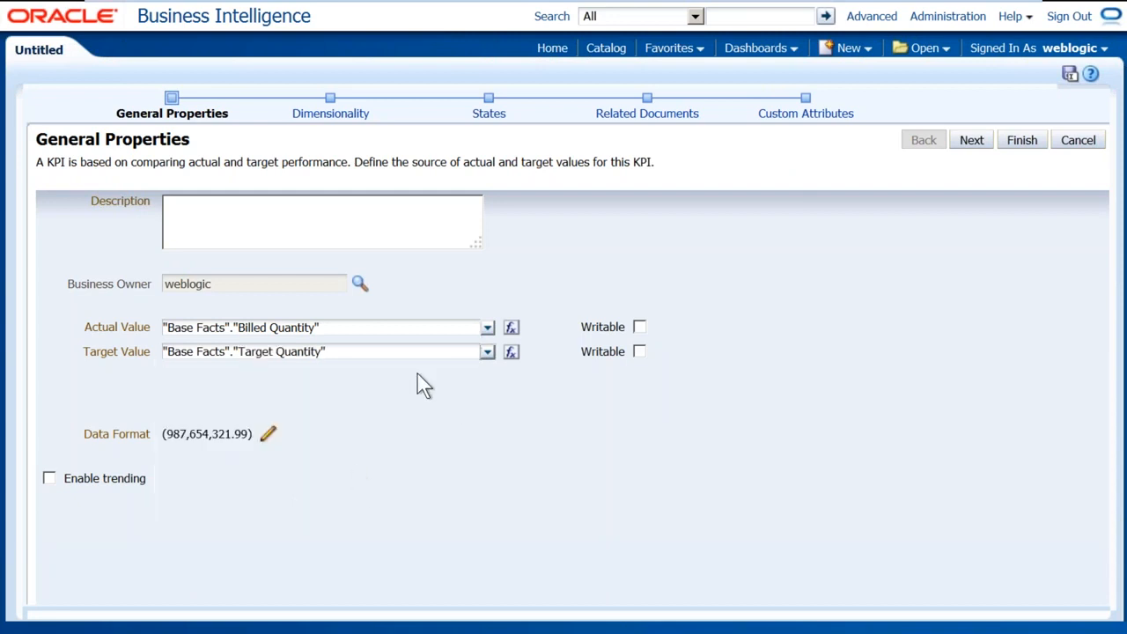
Add Time Hierarchy and Products Hierarchy as the KPI's dimensions
left_click(345, 115)
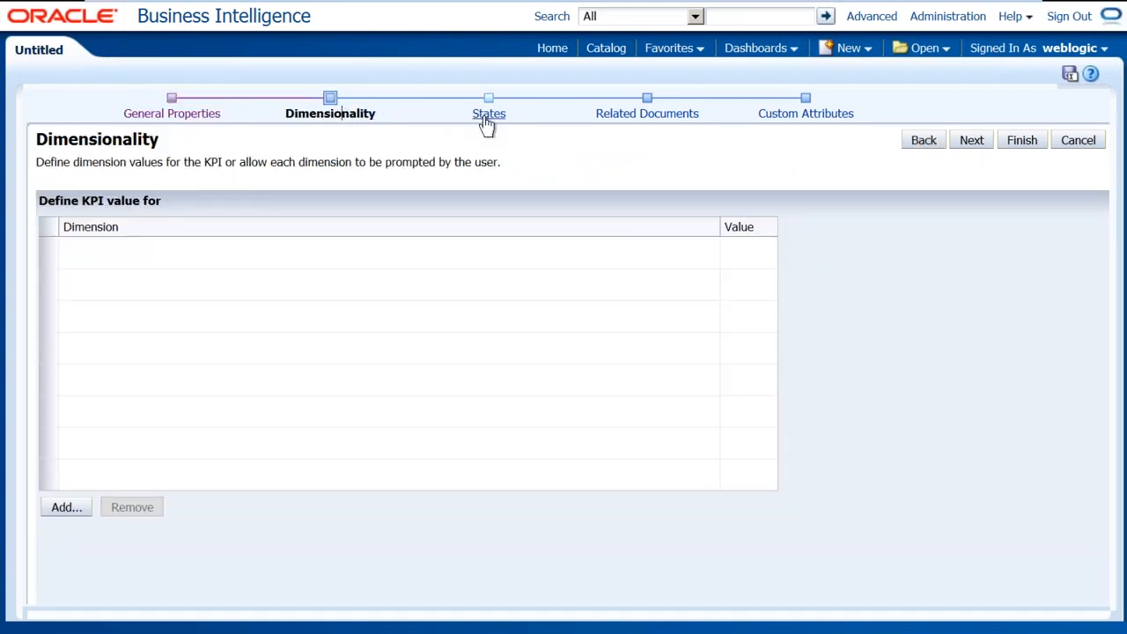
left_click(73, 511)
left_click(426, 191)
left_click(496, 327)
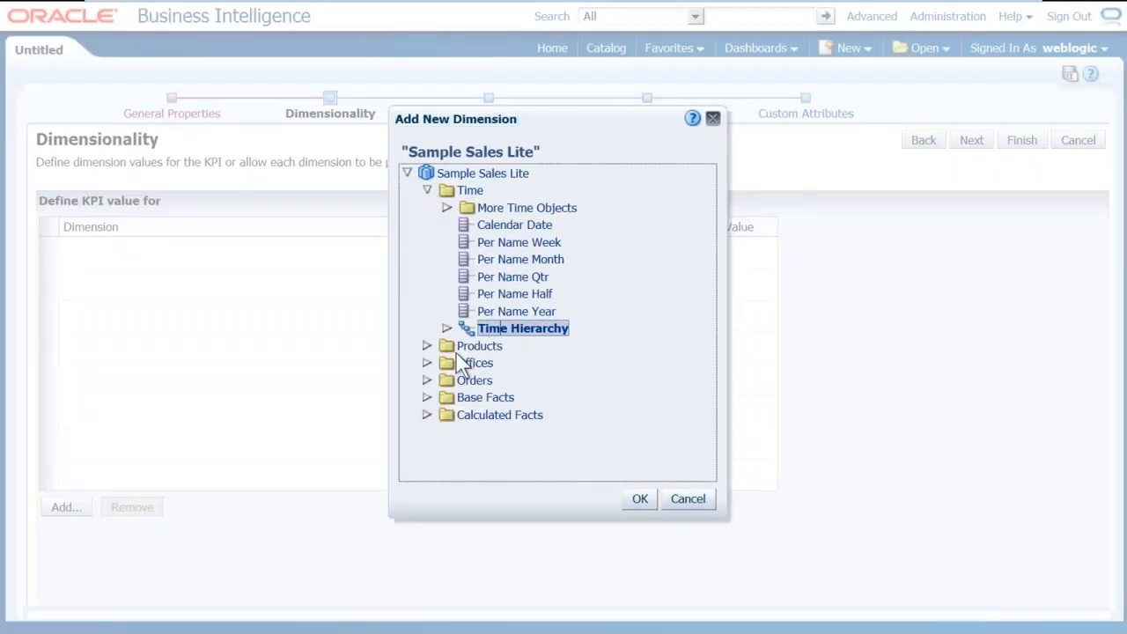
left_click(426, 346)
scroll(527, 369, "down", 2)
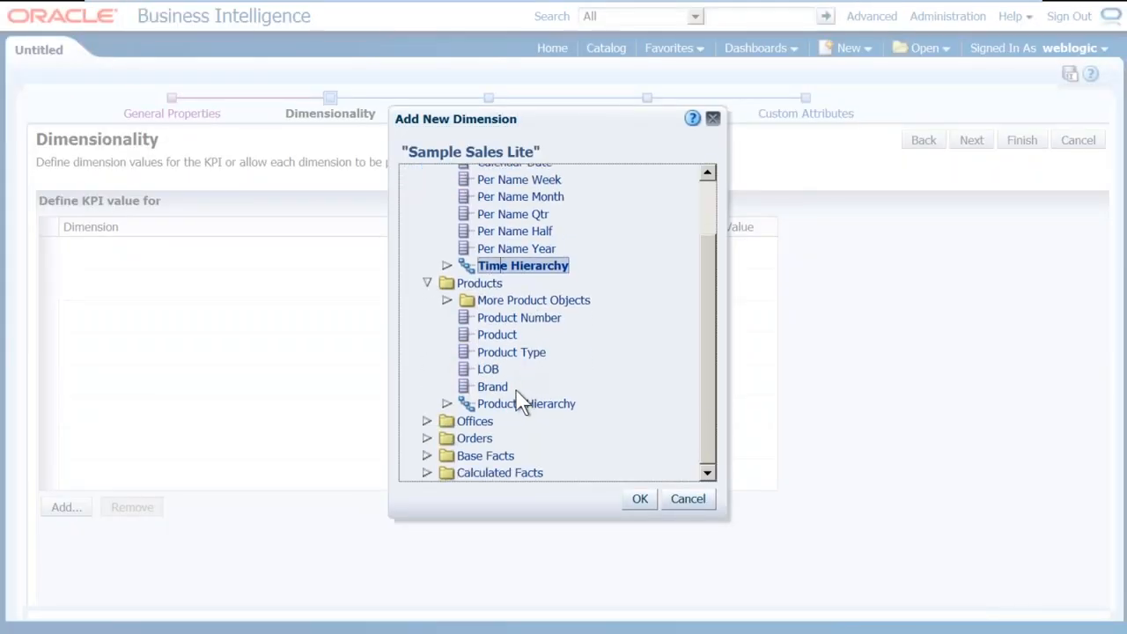
left_click(514, 402, "ctrl")
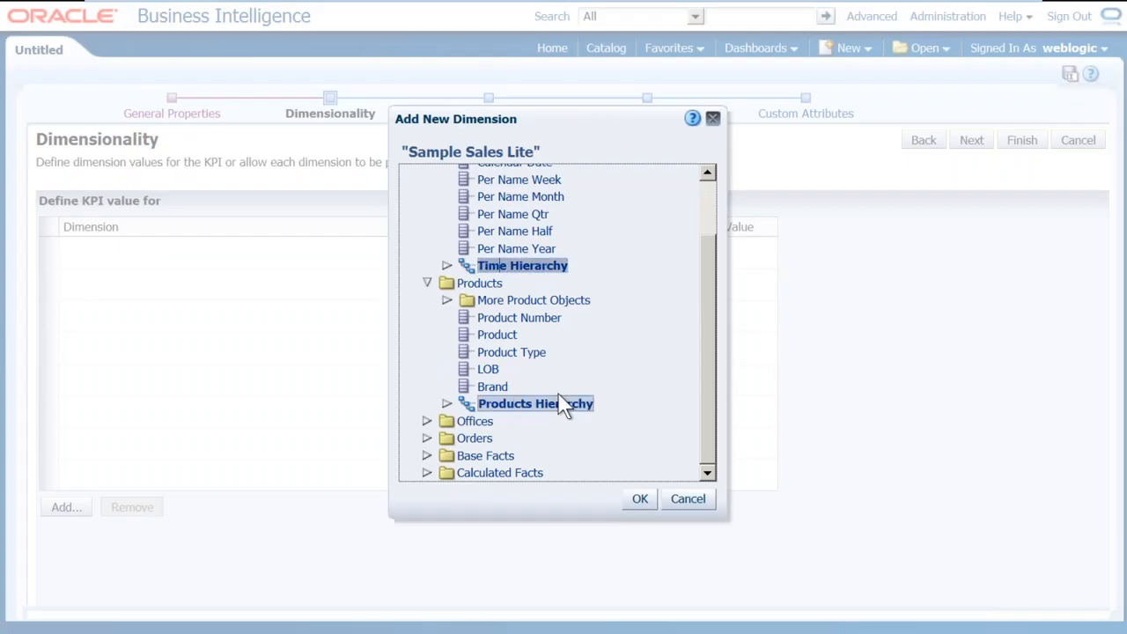
Add Offices Hierarchy and Orders Hierarchy as dimensions, then finish the KPI
left_click(426, 421)
scroll(532, 433, "down", 3)
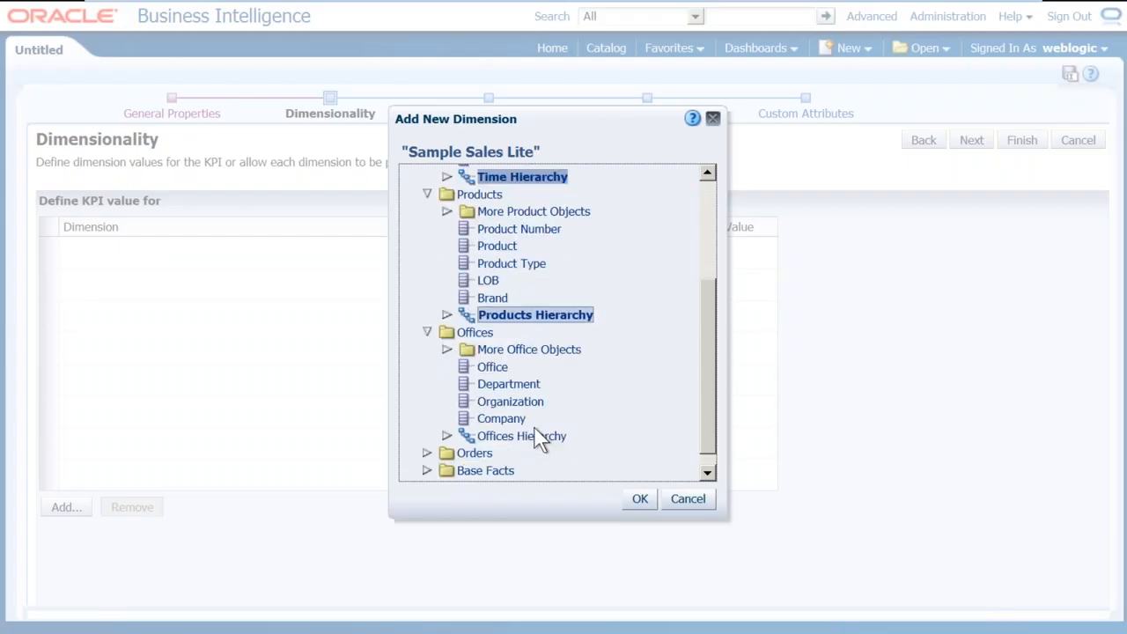
left_click(519, 422, "ctrl")
left_click(426, 437)
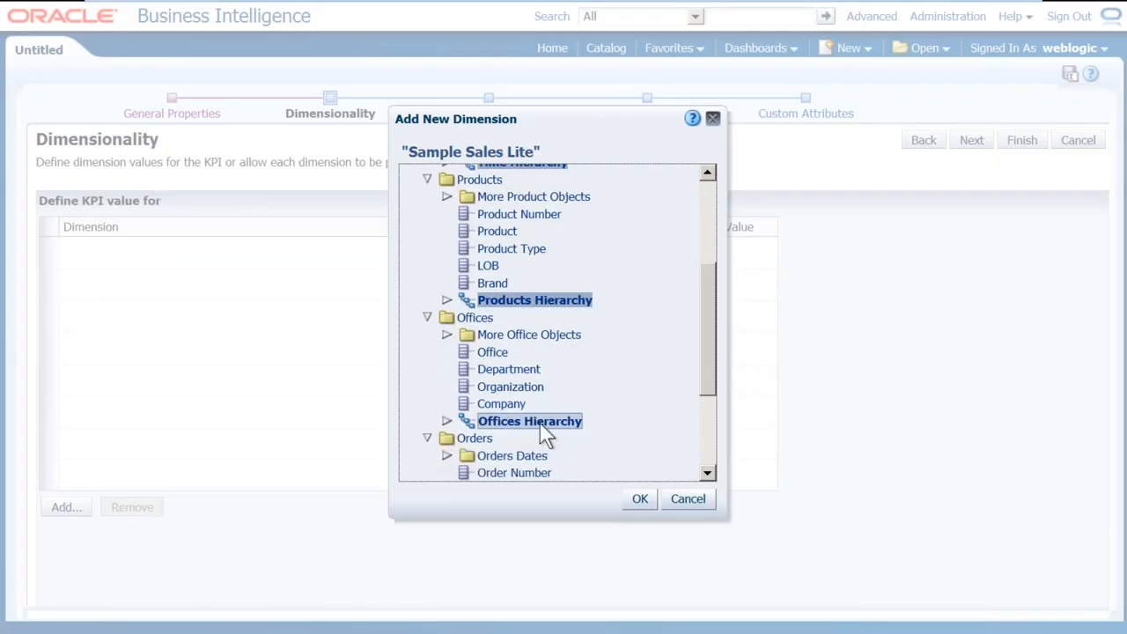
scroll(540, 427, "down", 3)
left_click(521, 439, "ctrl")
left_click(640, 498)
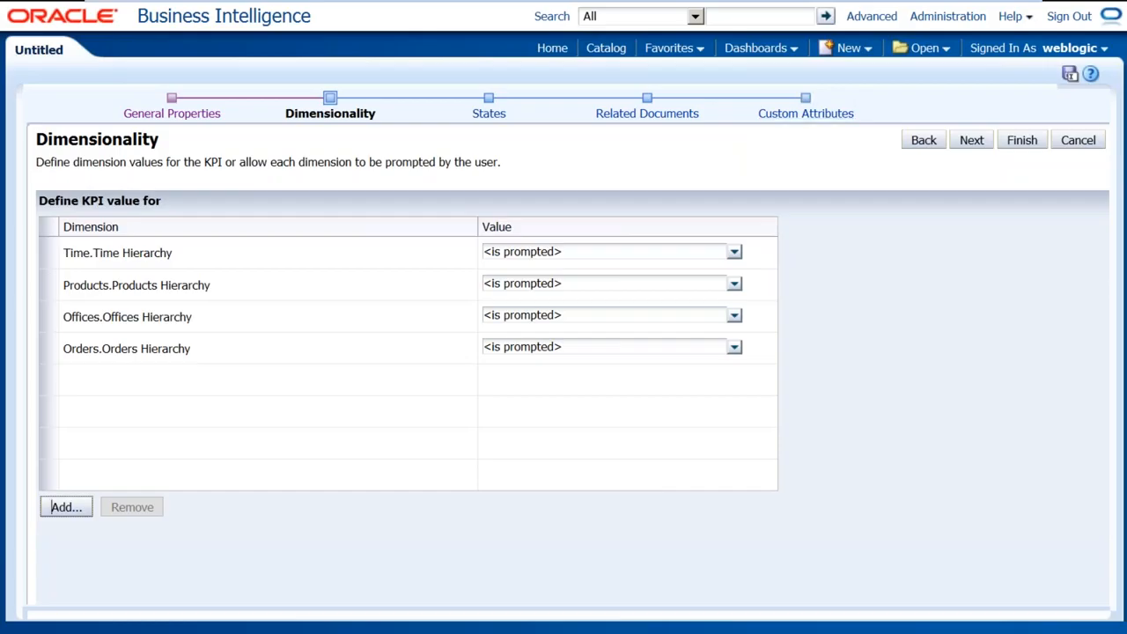
left_click(1017, 143)
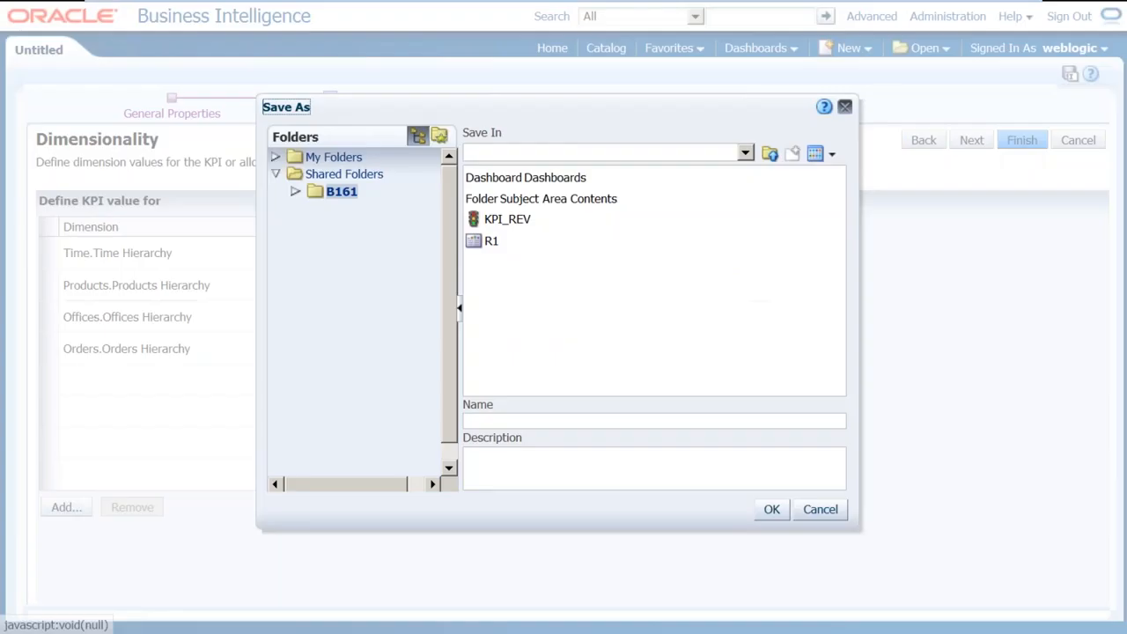
Save the KPI as KPI_QTY in B161 and return to the catalog listing
left_click(519, 226)
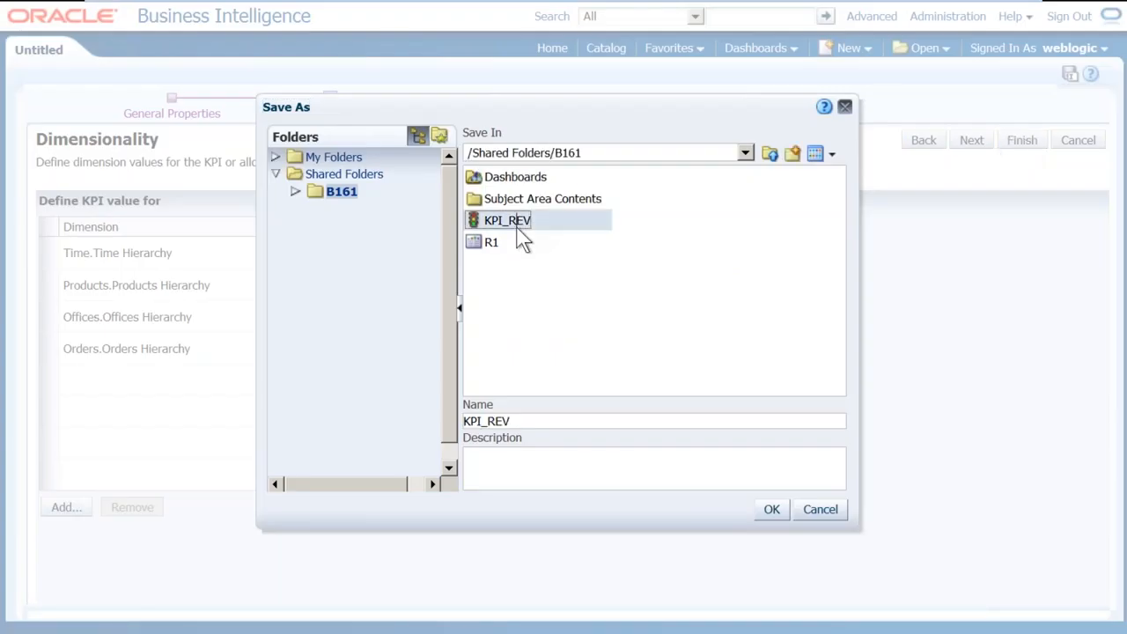
left_click(510, 421)
key("BackSpace")
key("BackSpace")
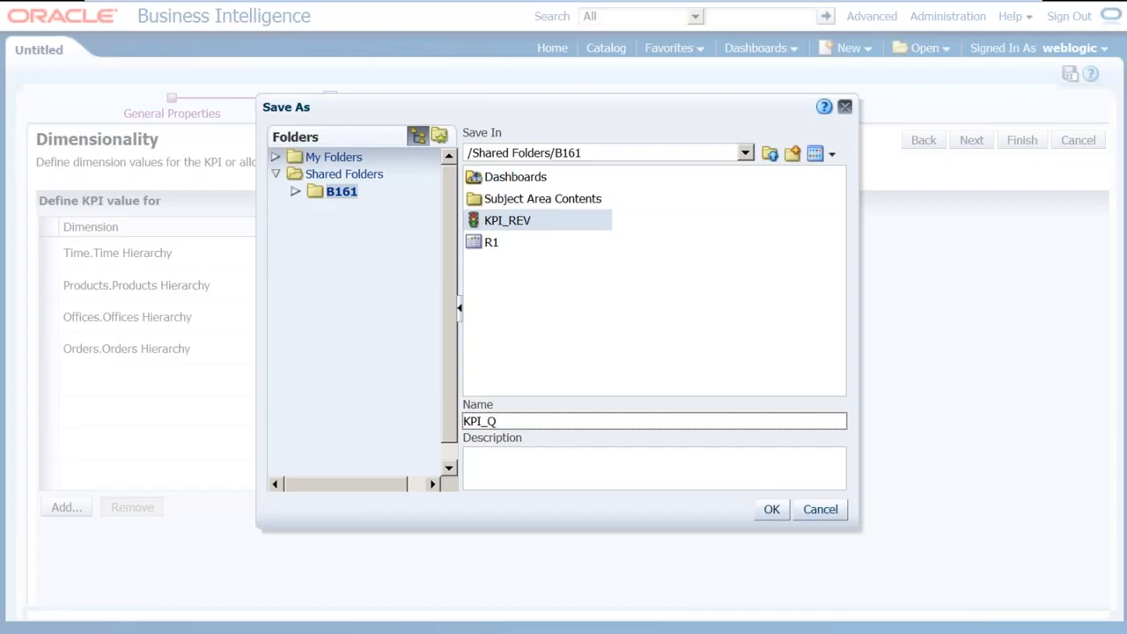
key("Return")
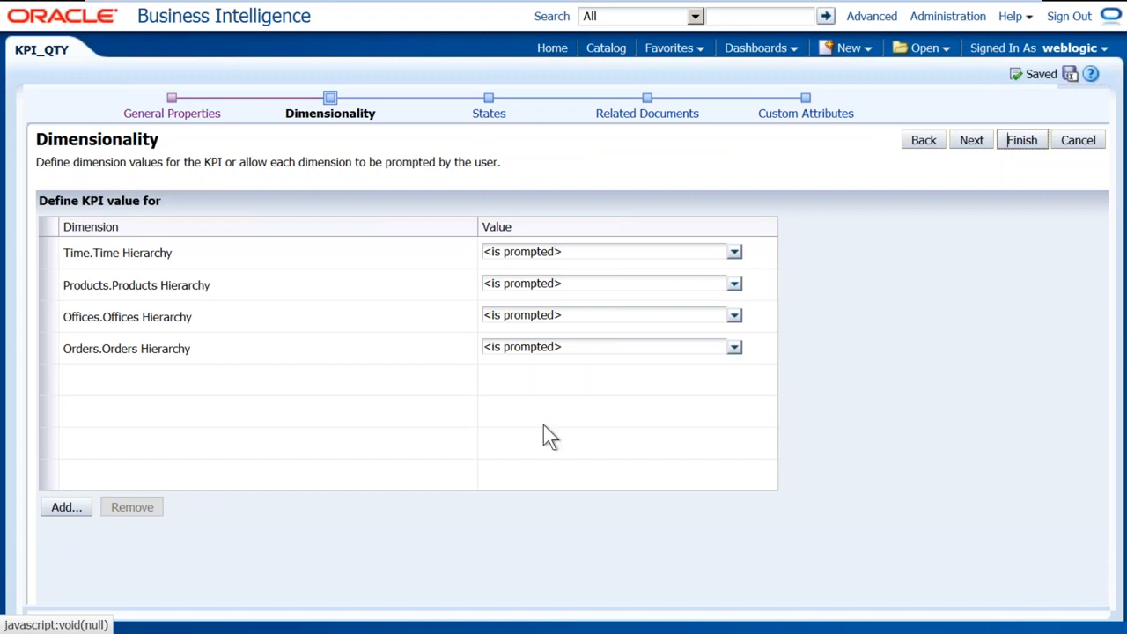
left_click(604, 47)
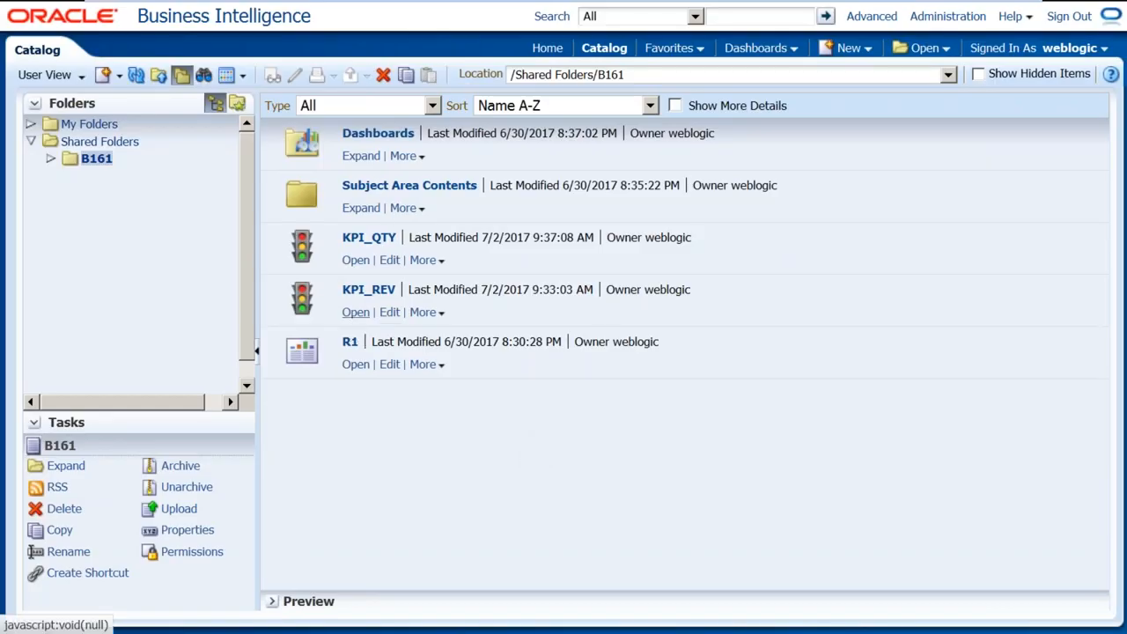
Review the KPI_QTY and KPI_REV results, then create a new KPI Watchlist
left_click(357, 261)
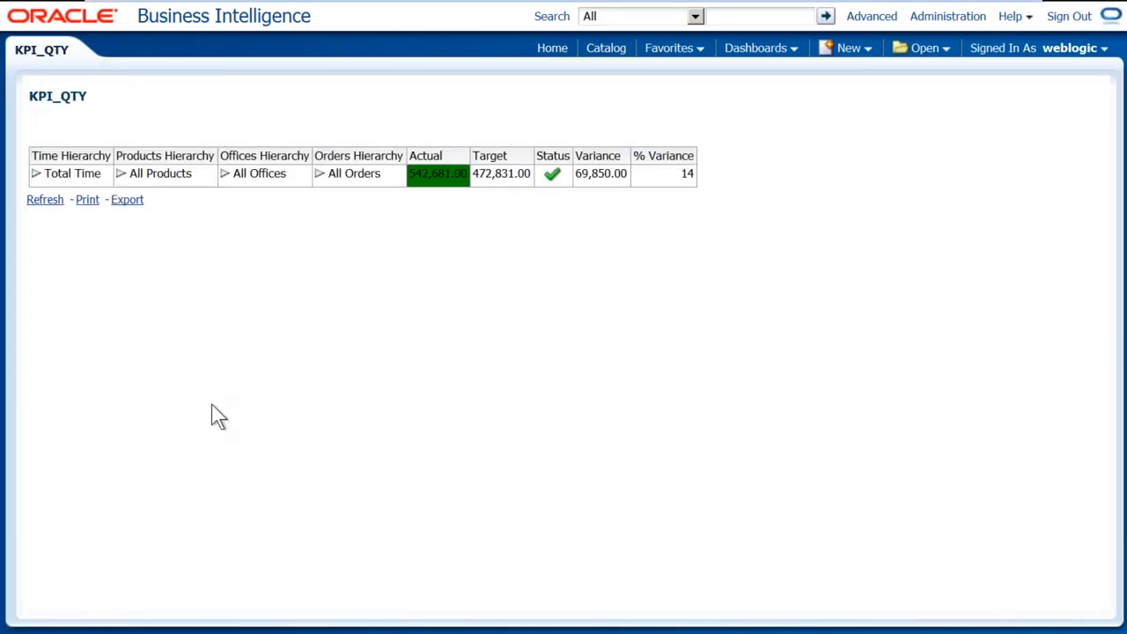
left_click(606, 47)
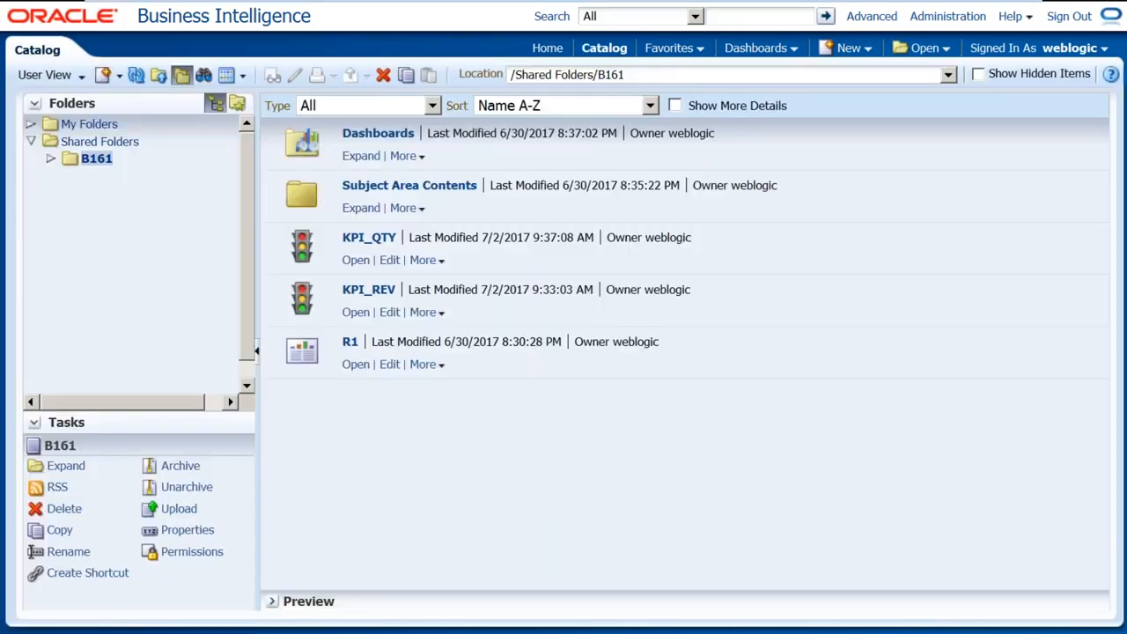
left_click(355, 312)
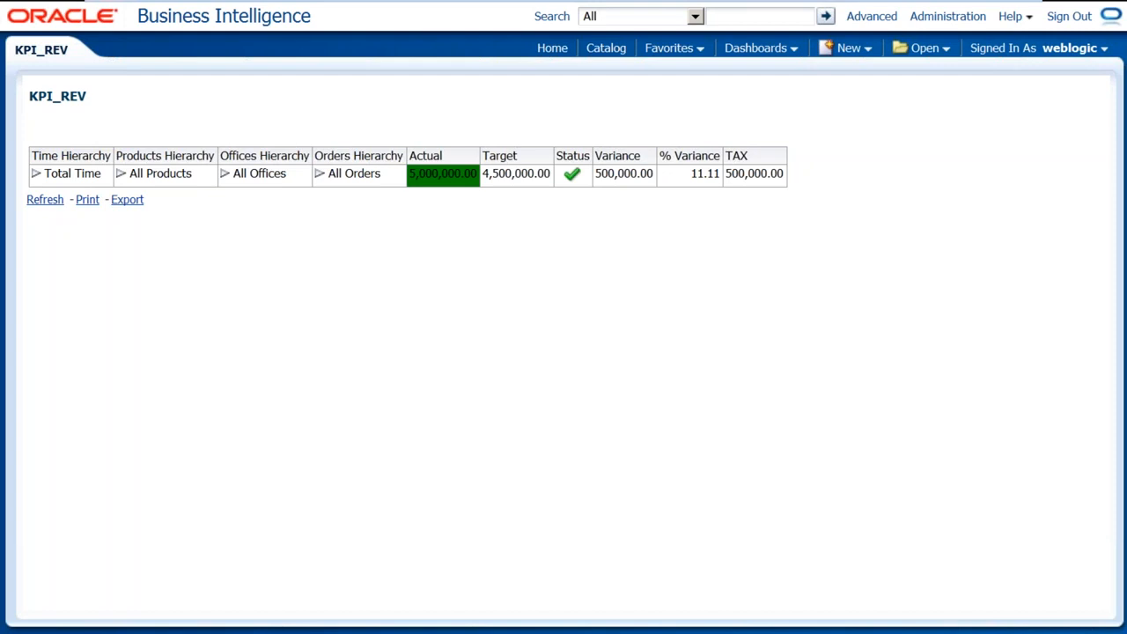
left_click(865, 48)
left_click(877, 423)
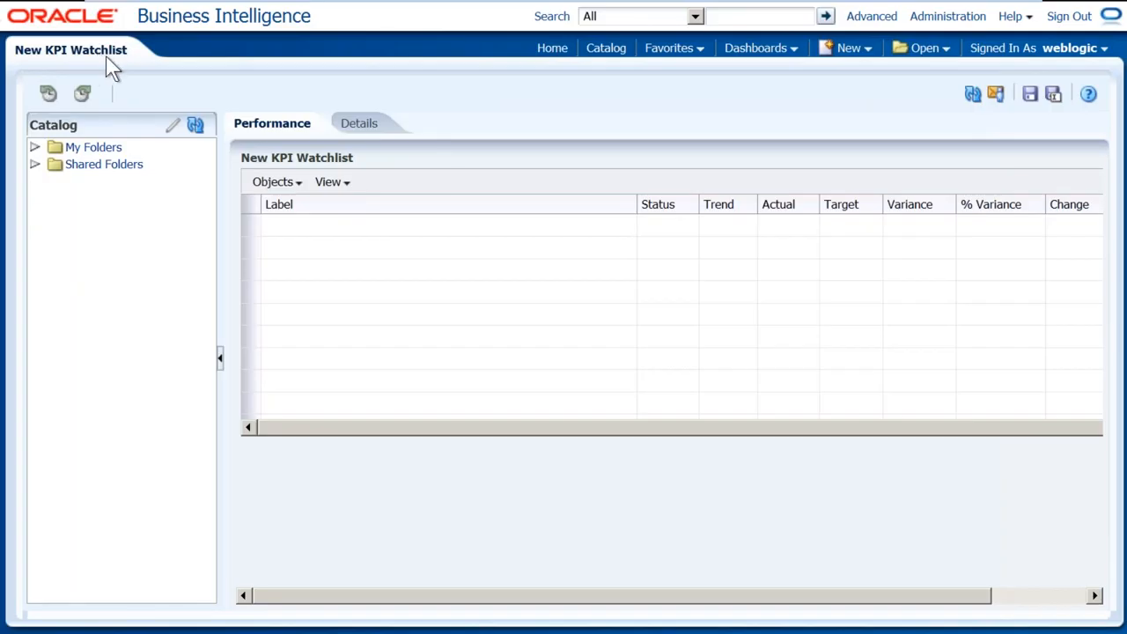
Save the new empty watchlist in My Folders under the name 'KPI WATCHLIST FRO REV and QTY'
left_click(1055, 93)
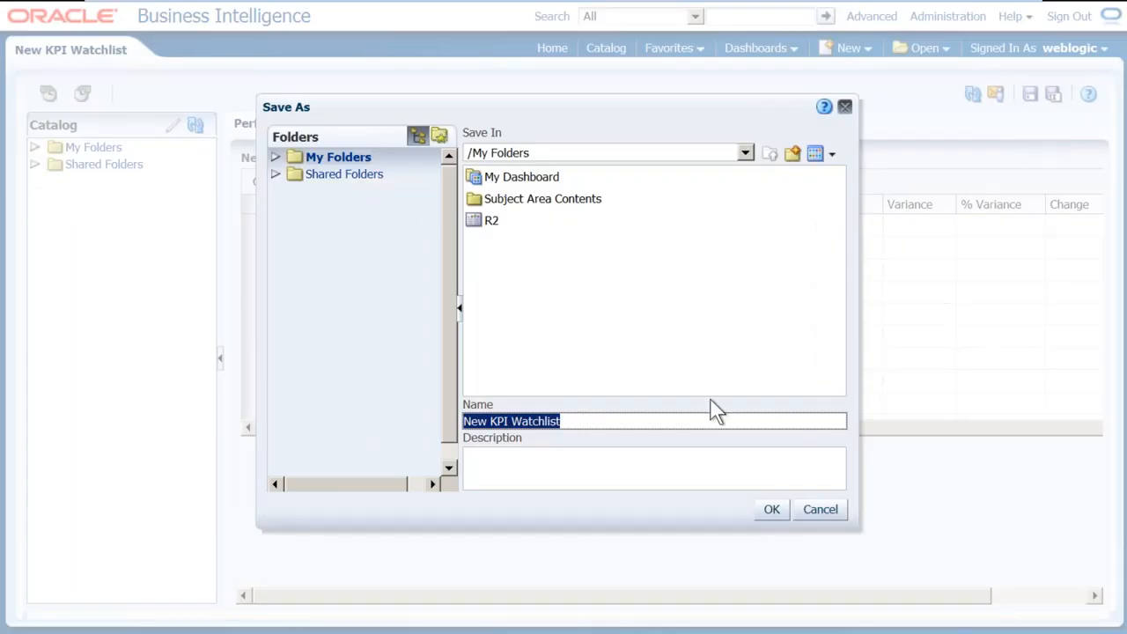
type("K")
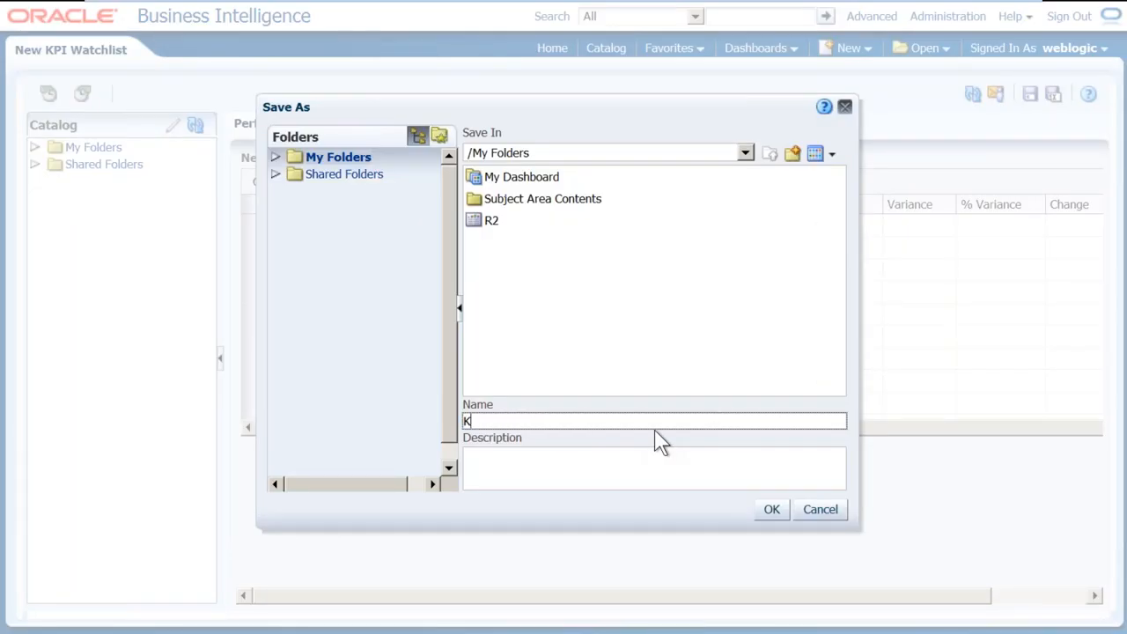
type("PI WATCHLIST FRO ")
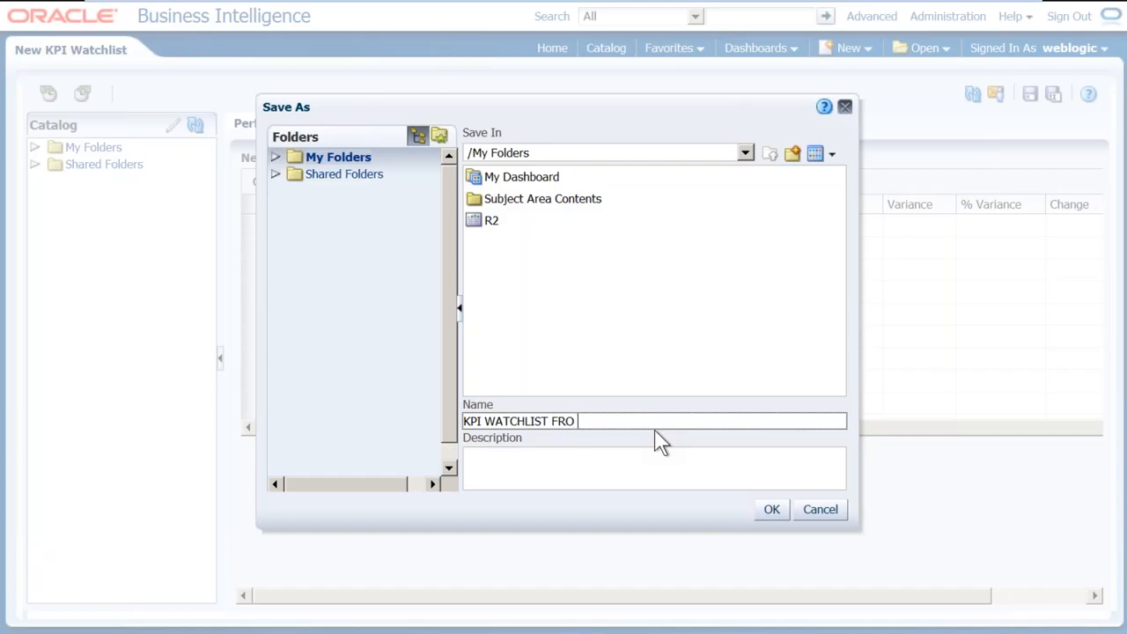
type("REV and QTY")
key("Return")
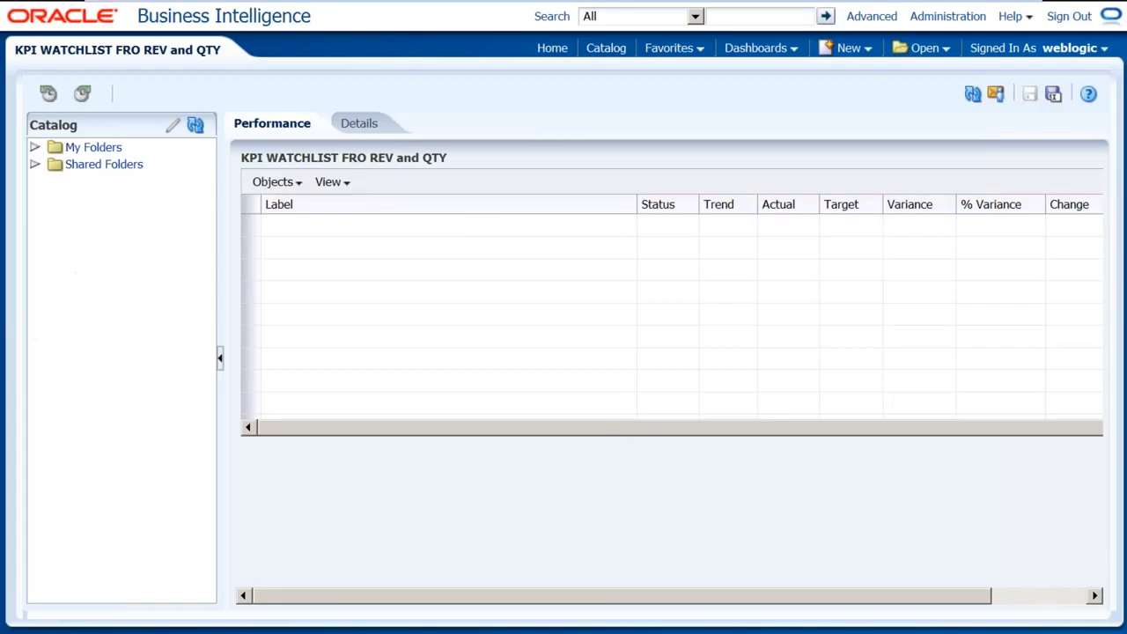
Add KPI_REV from Shared Folders > B161 to the watchlist, keeping its point-of-view settings
left_click(34, 165)
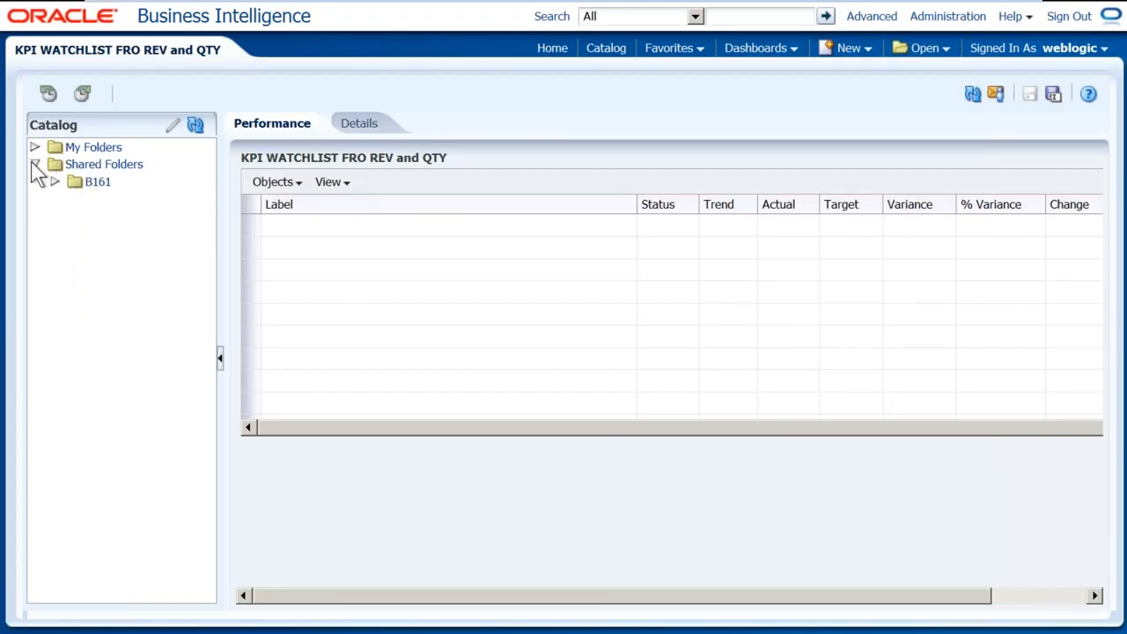
left_click(55, 181)
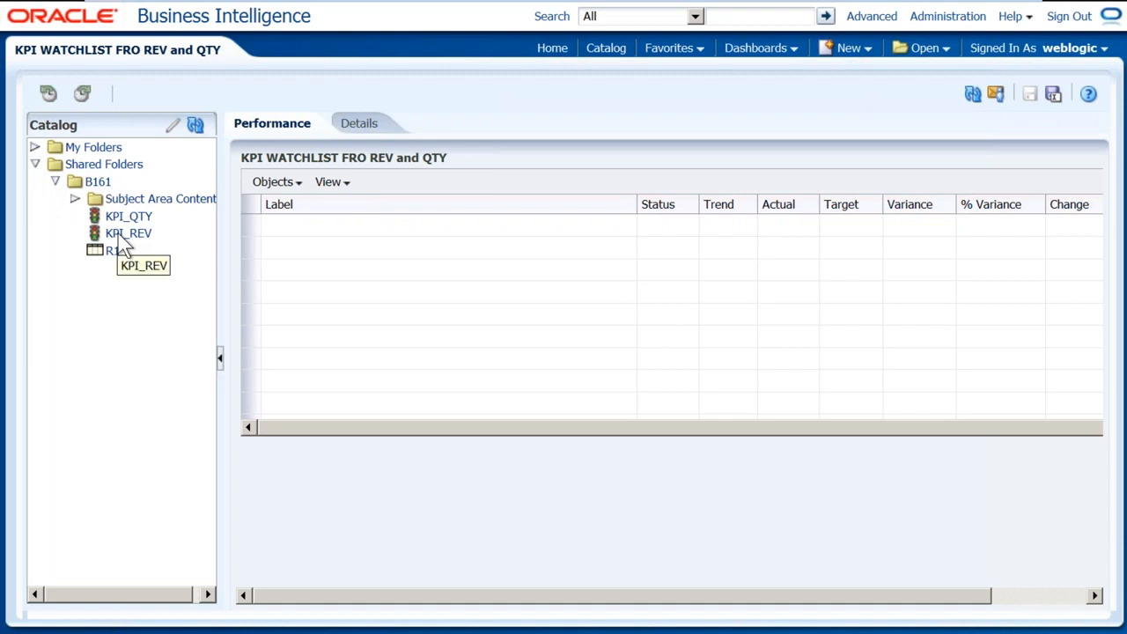
left_click_drag(141, 237, 312, 344)
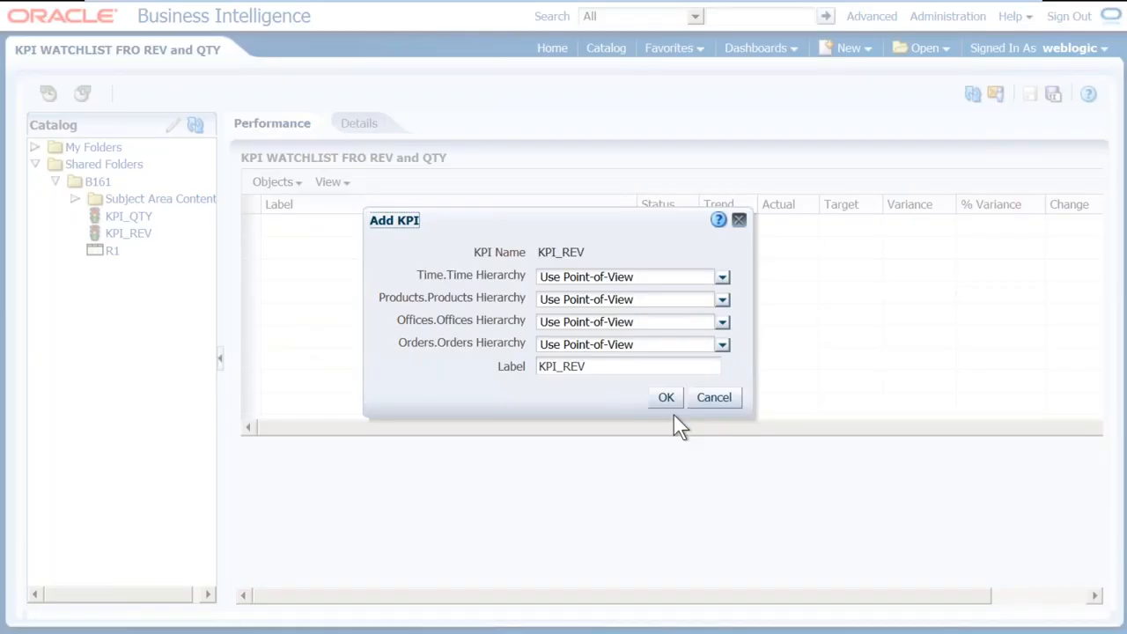
left_click(664, 397)
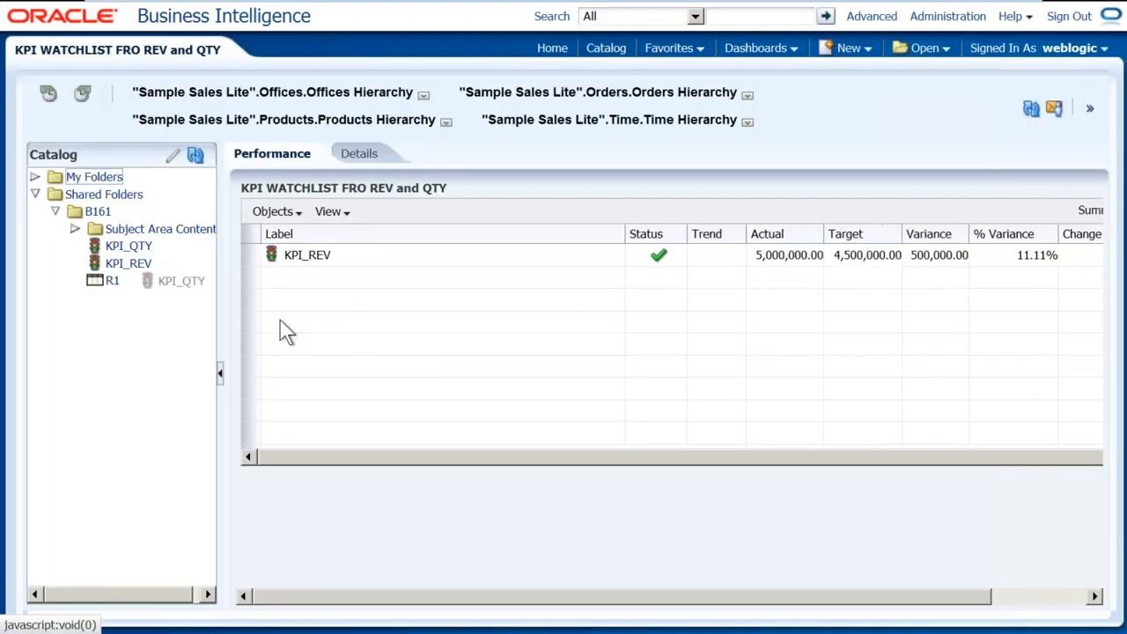
Add KPI_QTY to the watchlist, keeping the default Total Time point of view
left_click_drag(357, 346, 356, 346)
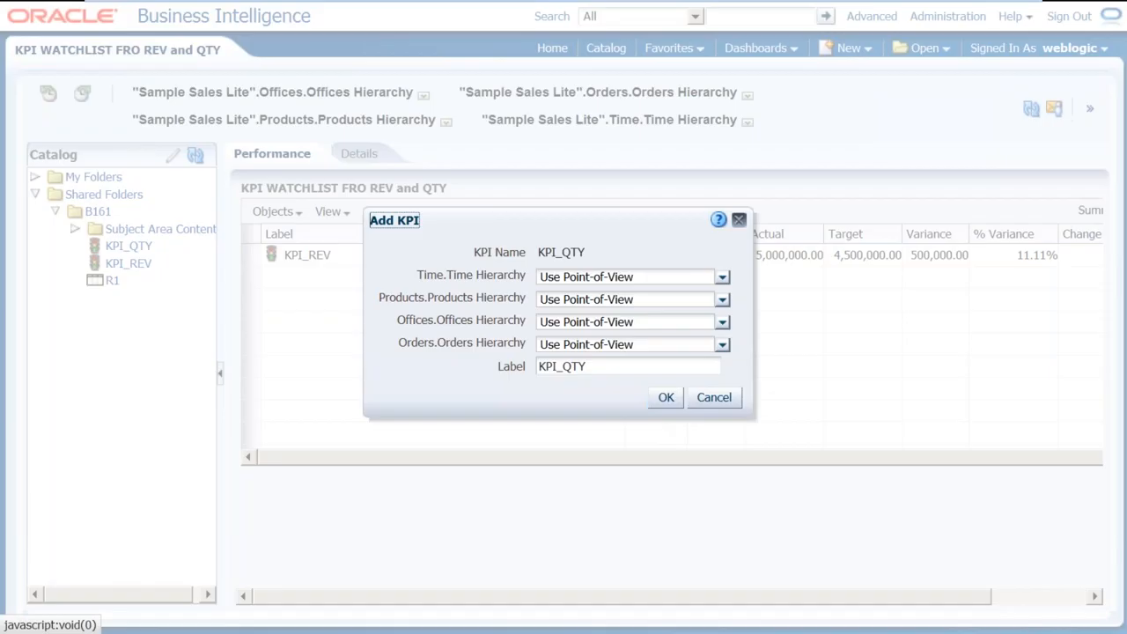
left_click(722, 278)
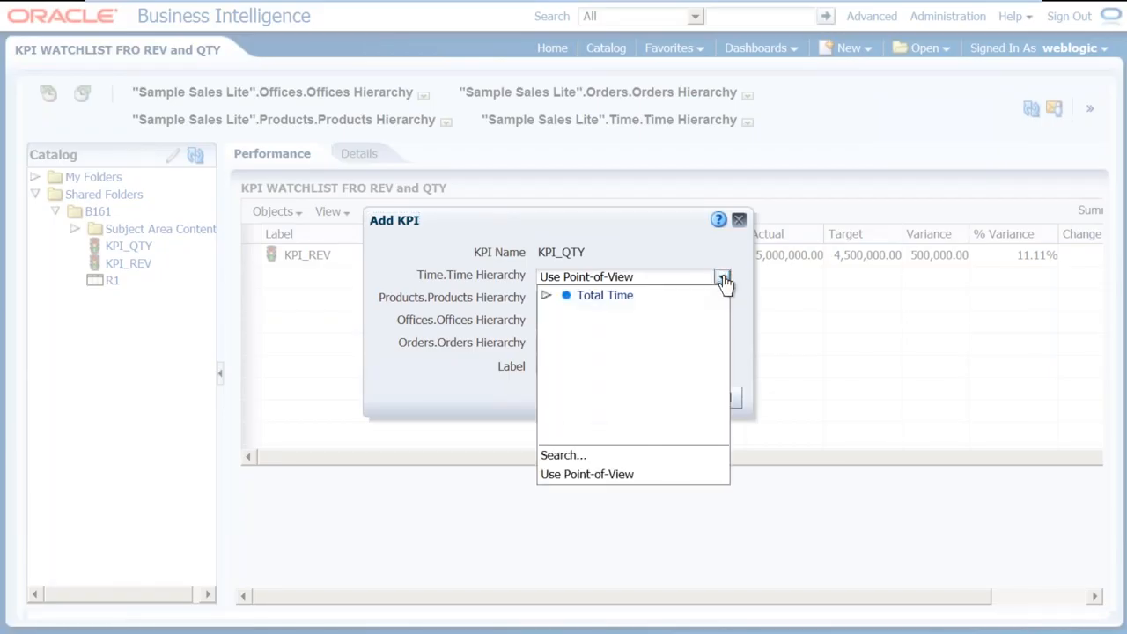
left_click(547, 295)
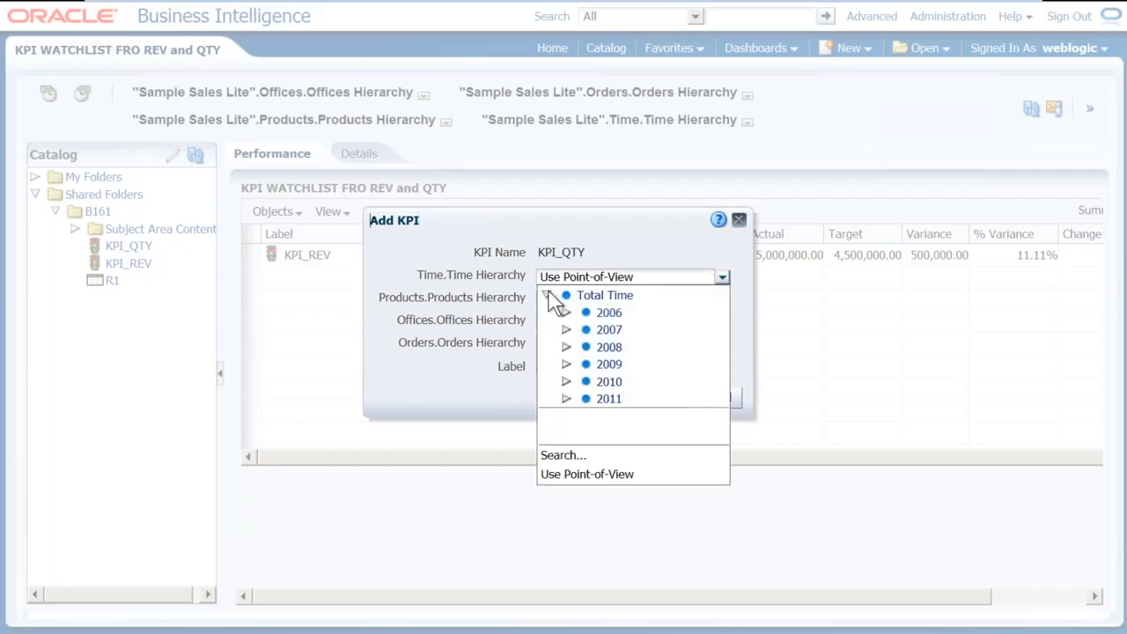
left_click(587, 474)
left_click(666, 397)
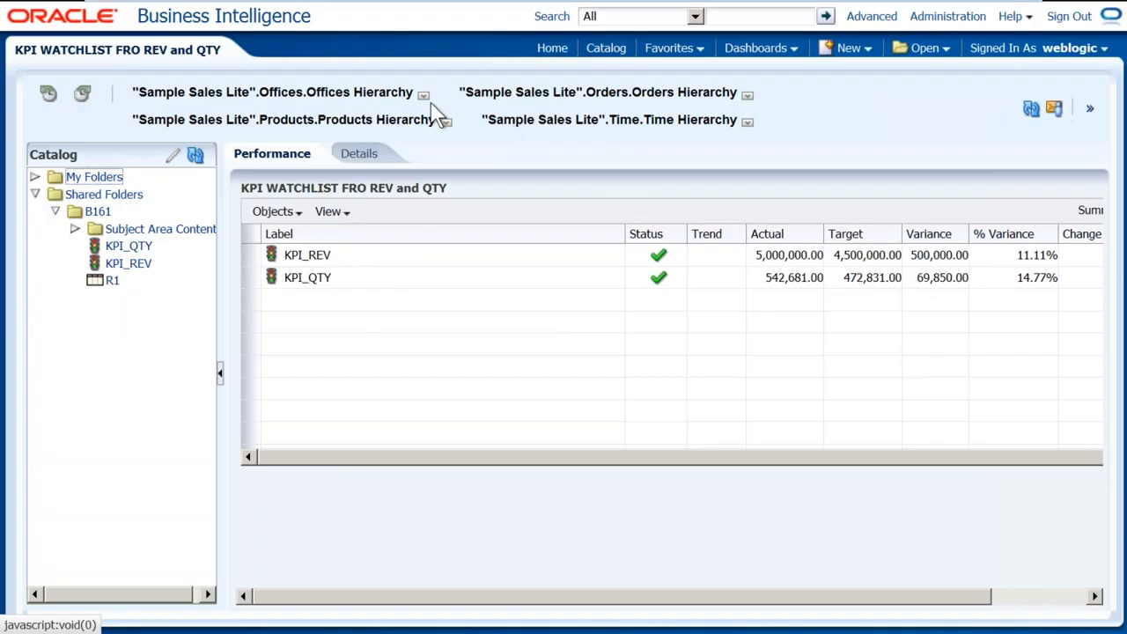
Filter the watchlist's Products point of view to FunPod, then to BizTech, to compare results
left_click(446, 125)
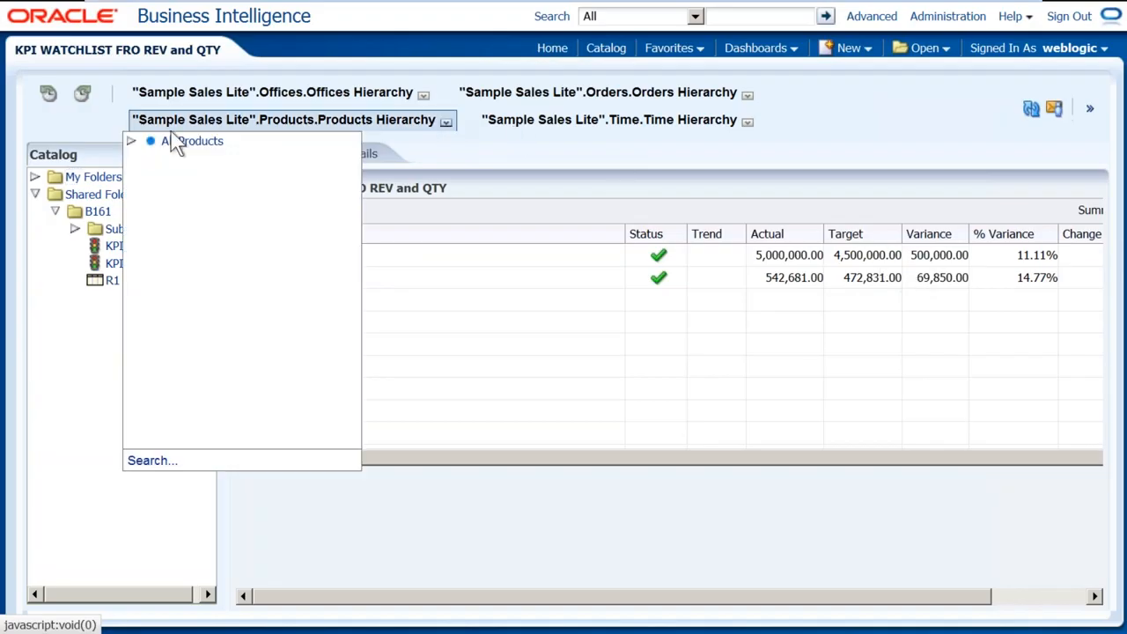
left_click(132, 141)
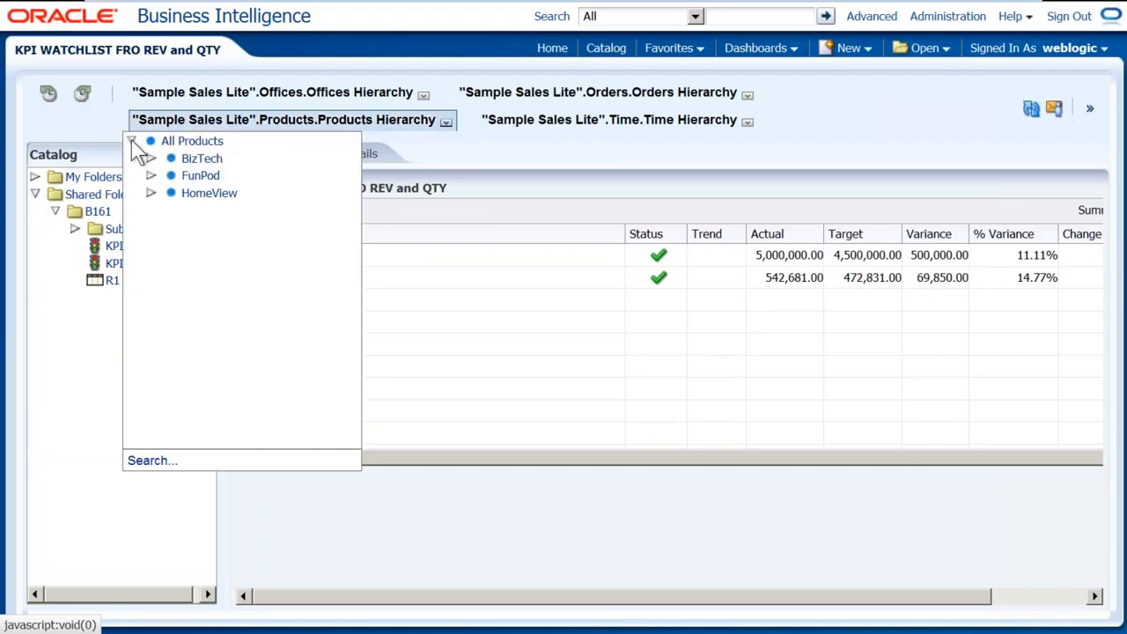
left_click(201, 178)
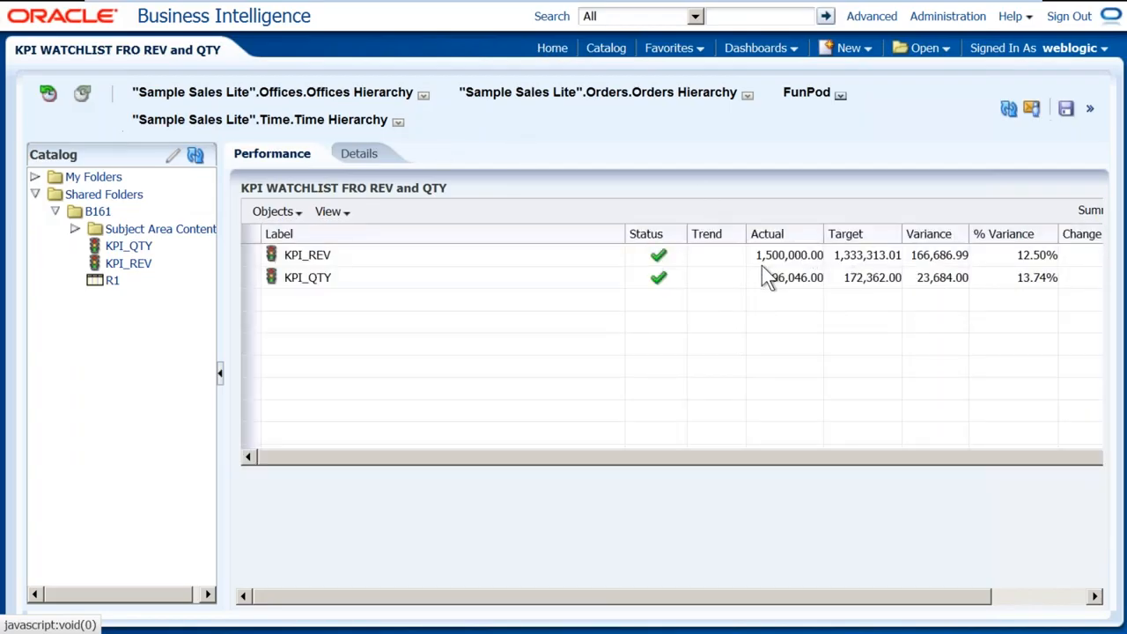
left_click(841, 94)
left_click(782, 114)
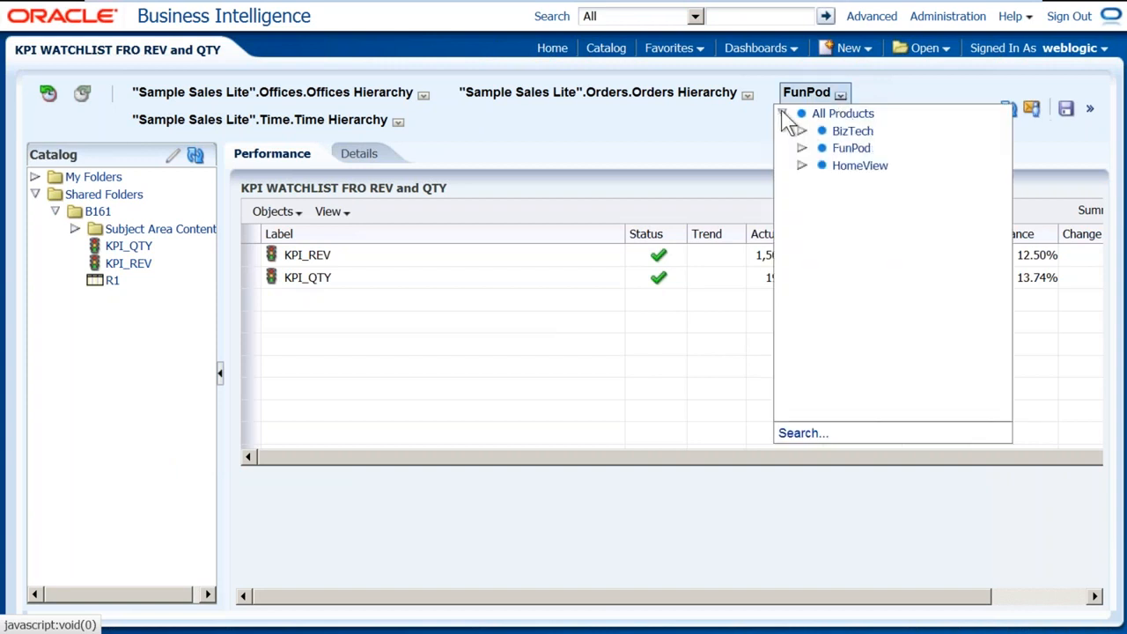
left_click(843, 132)
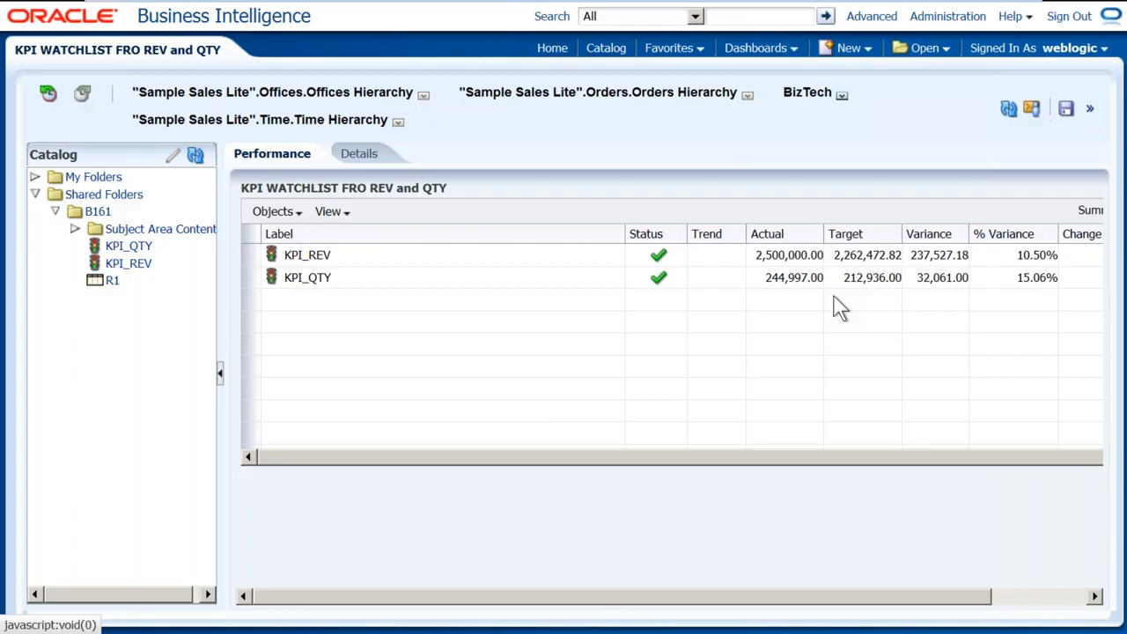
Reset the product filter to All Products and save the KPI watchlist
left_click(842, 95)
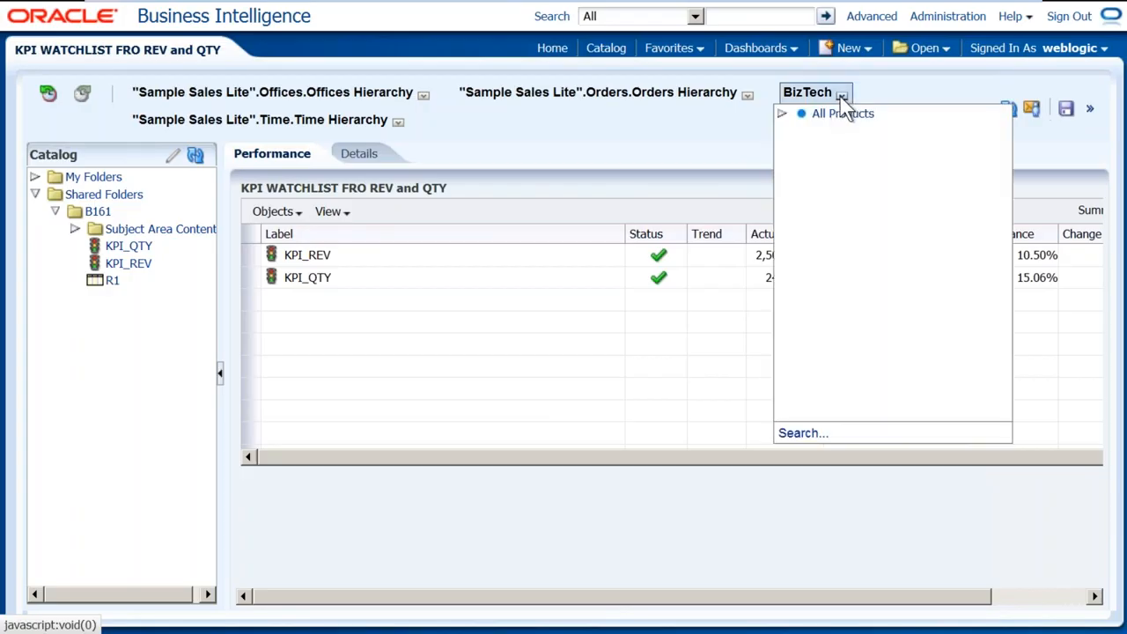
left_click(839, 114)
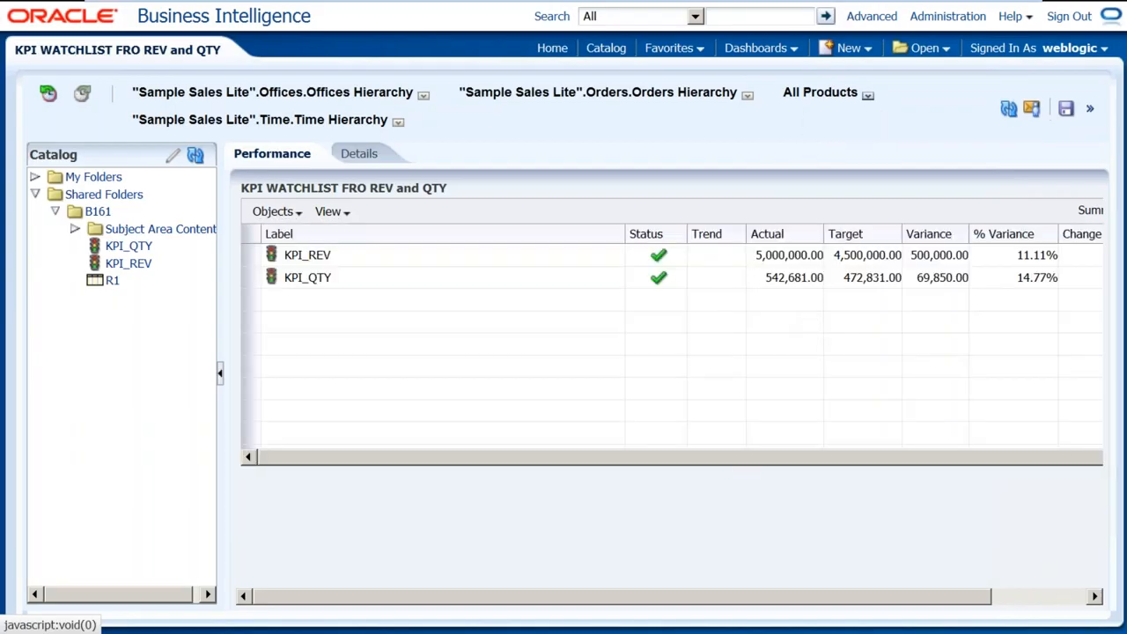
left_click(1065, 110)
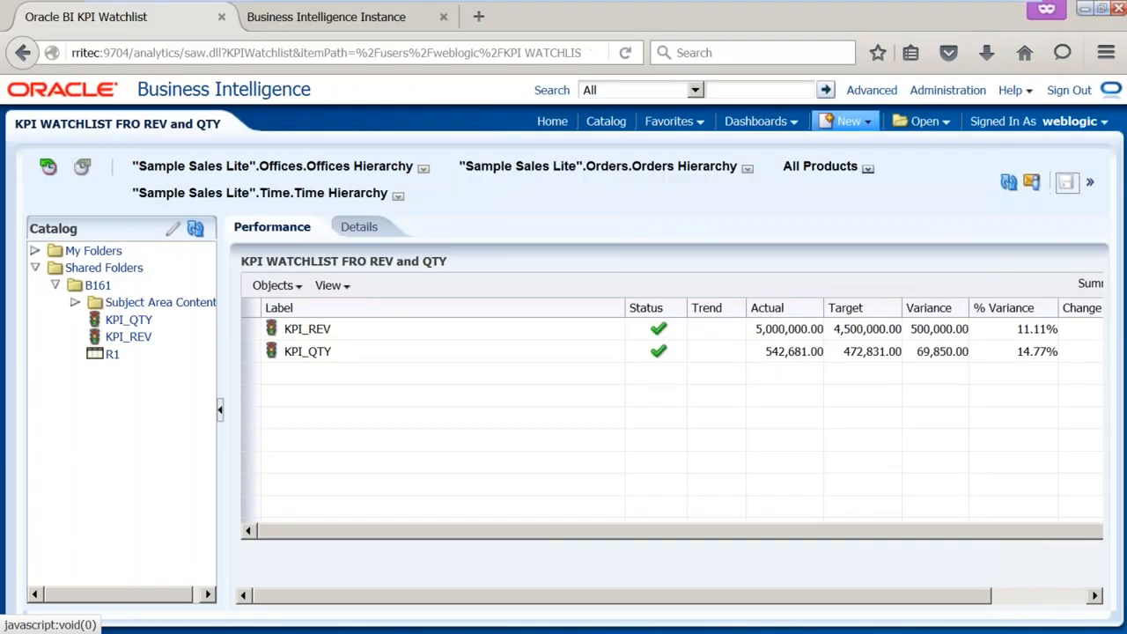
left_click(849, 120)
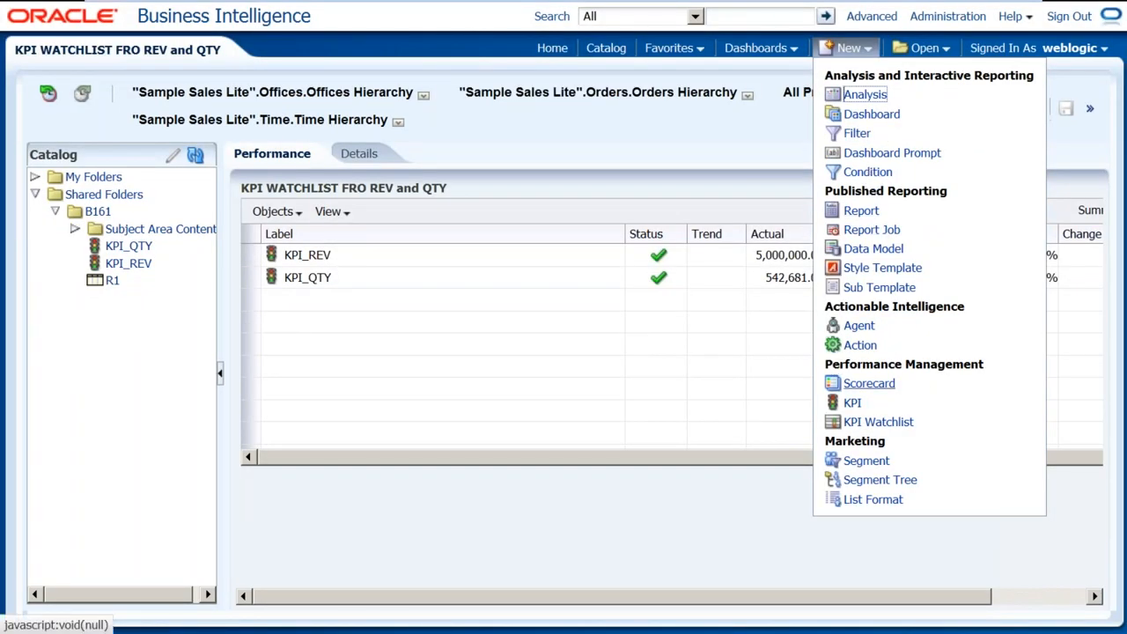
Create a new scorecard named SCORECARD stored in /Shared Folders/B161
left_click(868, 383)
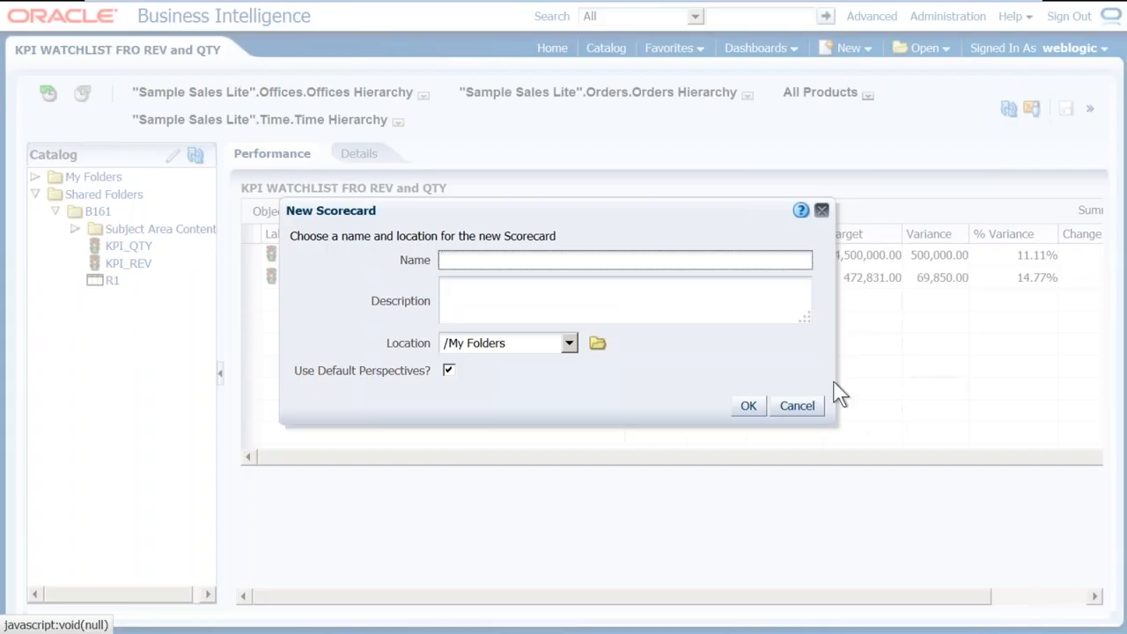
type("SCORECARD")
left_click(569, 344)
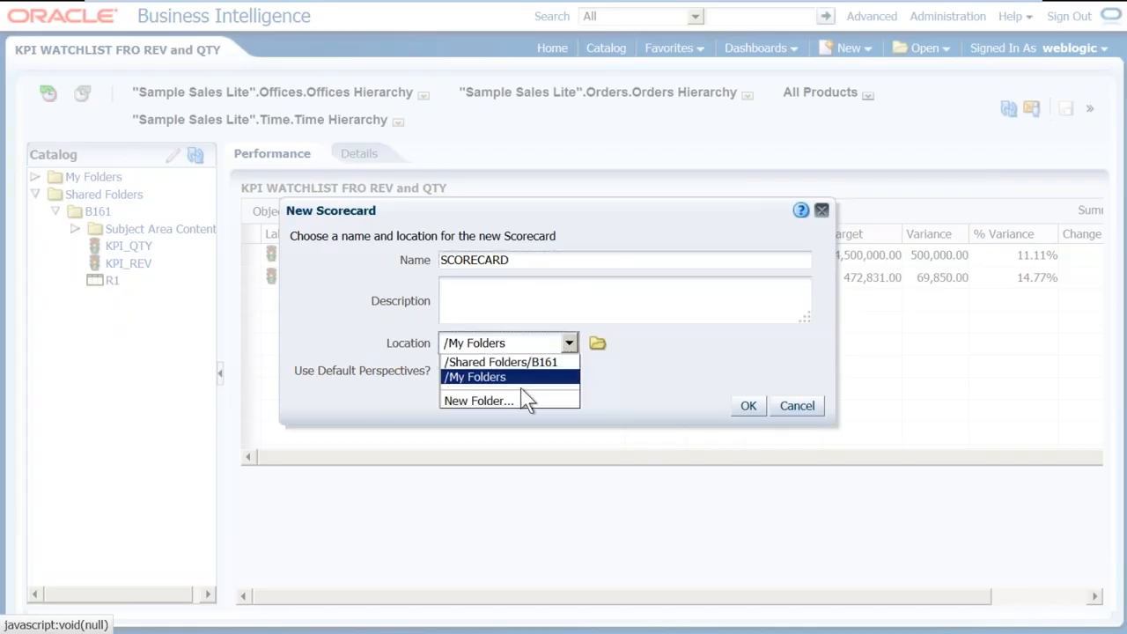
left_click(527, 364)
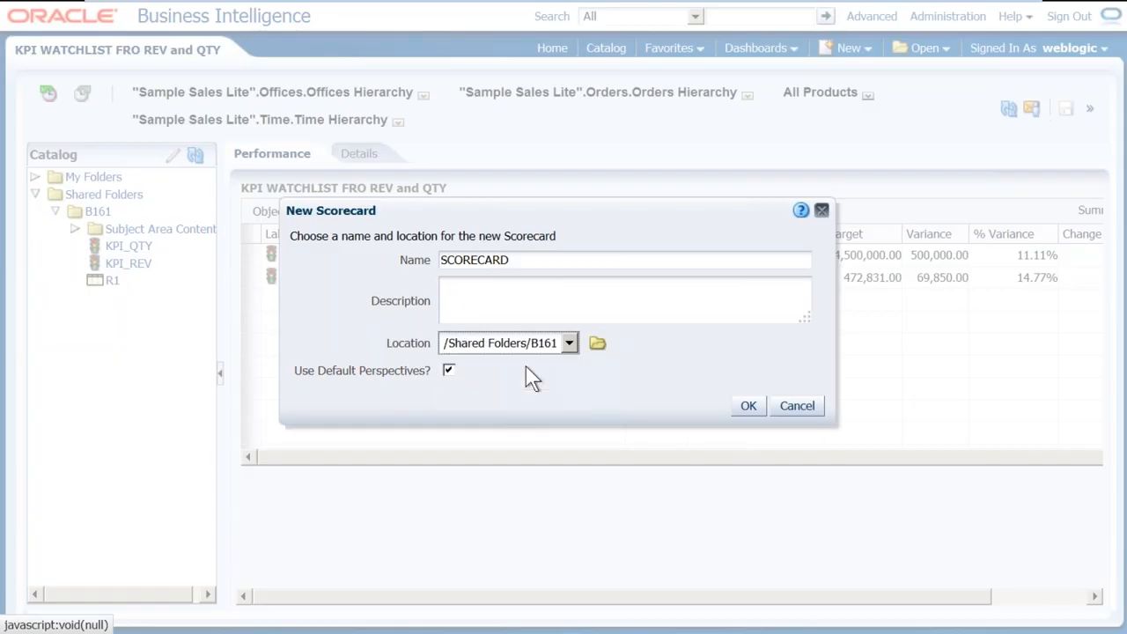
left_click(751, 406)
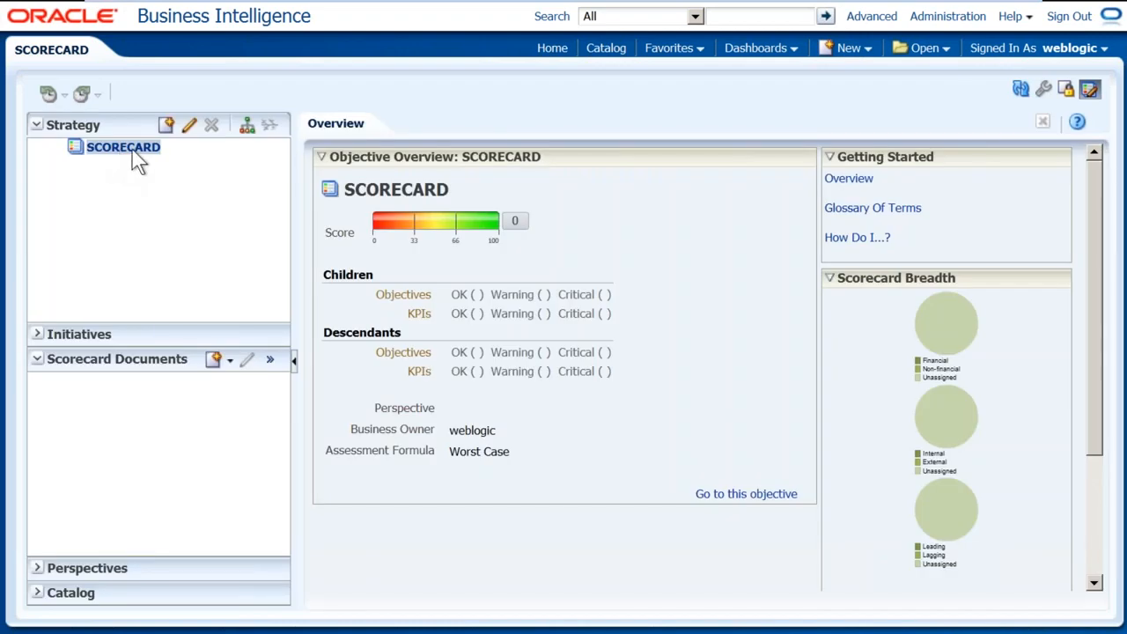
Create an objective named 'REV and QTY' under SCORECARD and save it
left_click(173, 130)
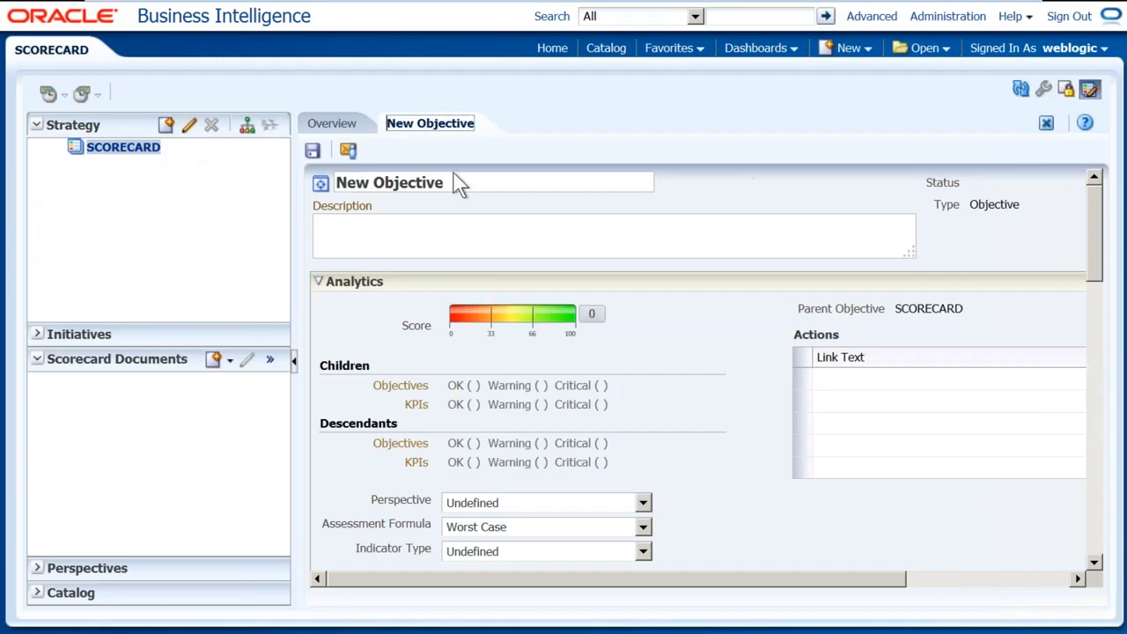
type("REV and")
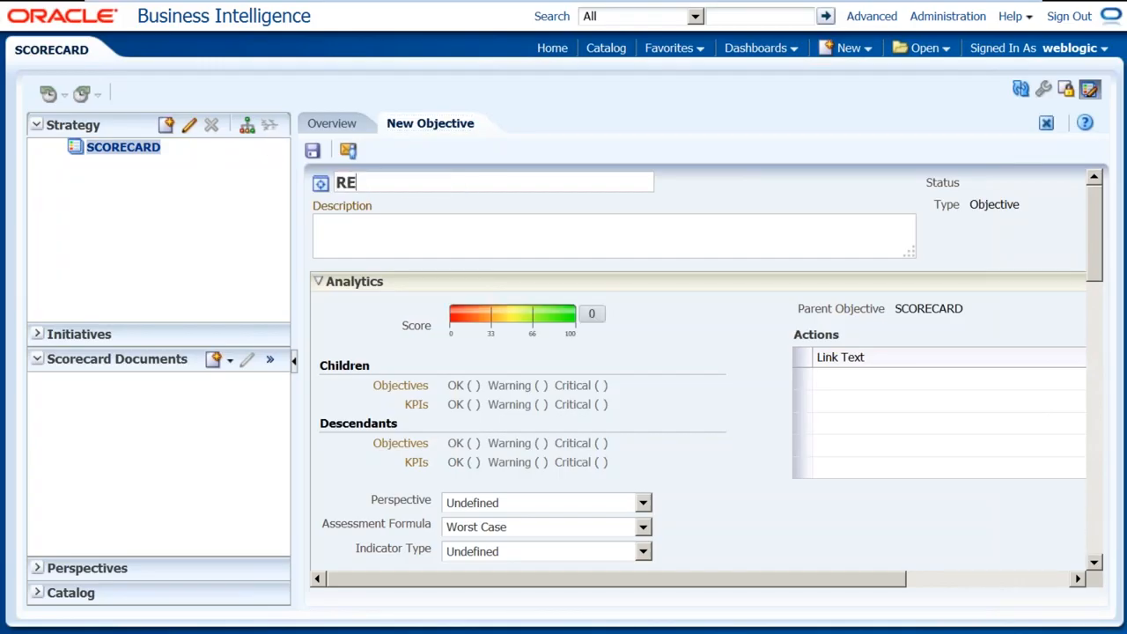
type(" QTY")
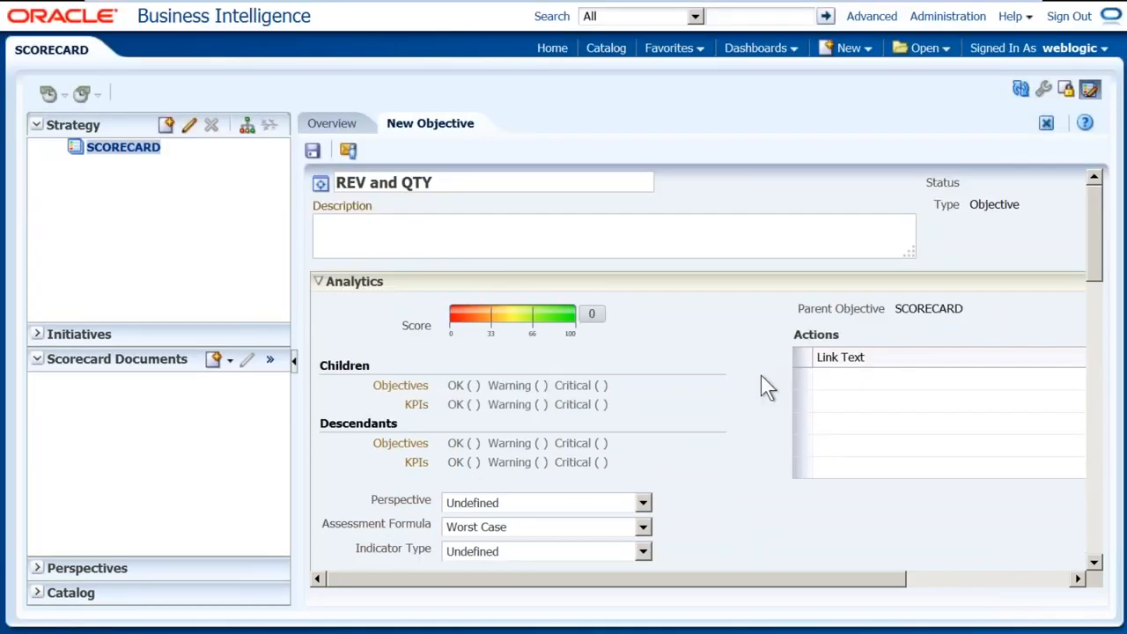
left_click(312, 150)
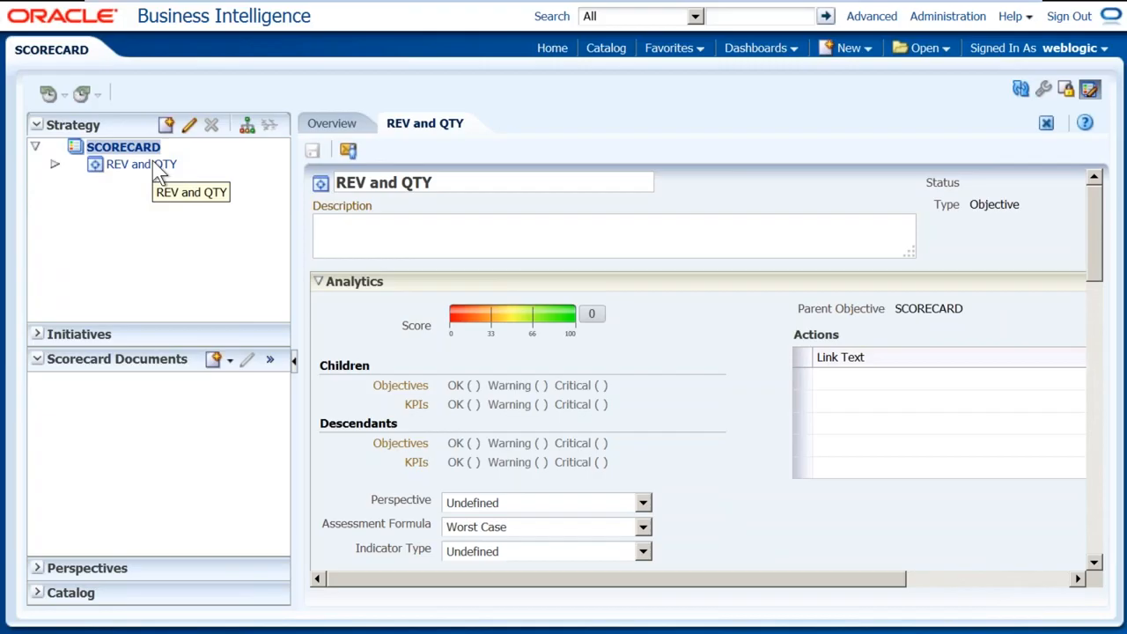
Add KPI_REV from Shared Folders > B161 to the REV and QTY objective
scroll(616, 396, "down", 5)
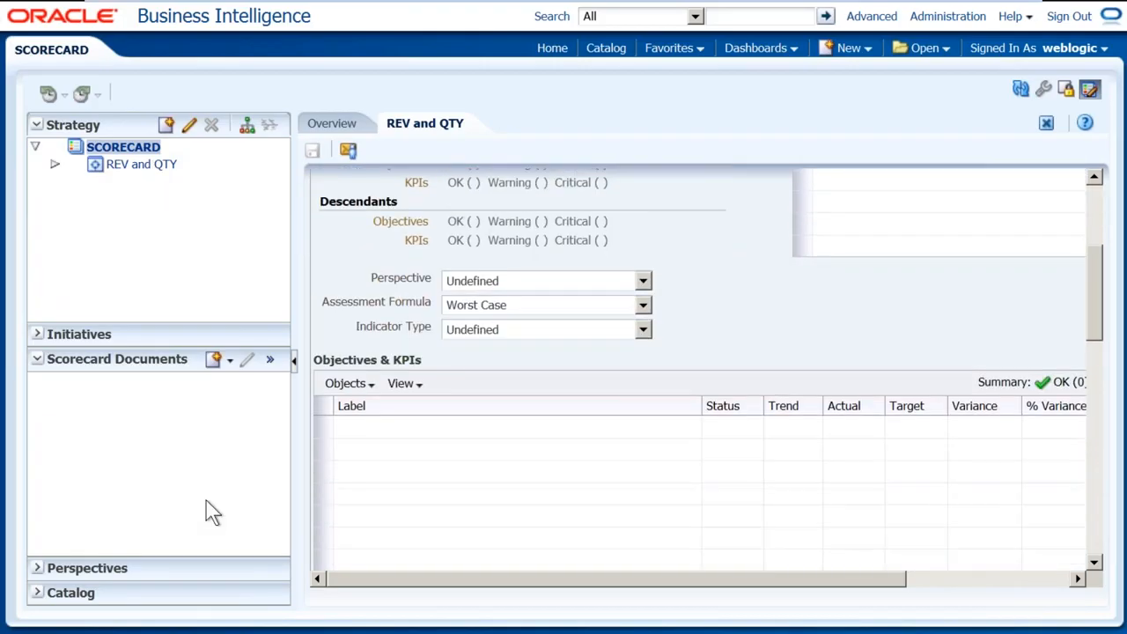
left_click(41, 593)
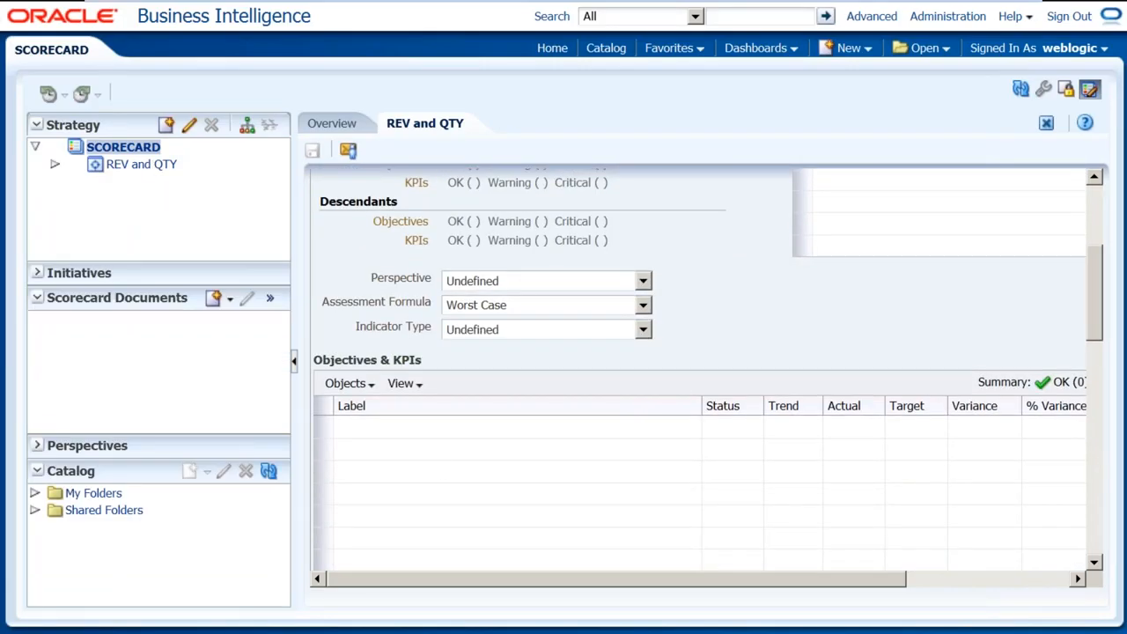
left_click(34, 511)
left_click(54, 527)
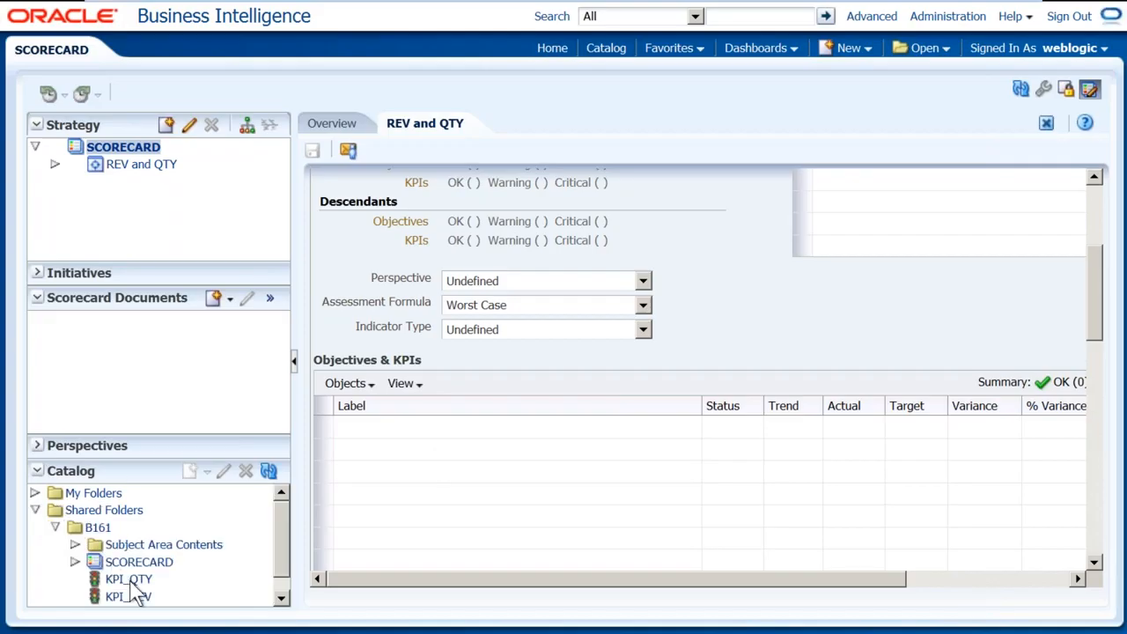
left_click_drag(138, 599, 488, 468)
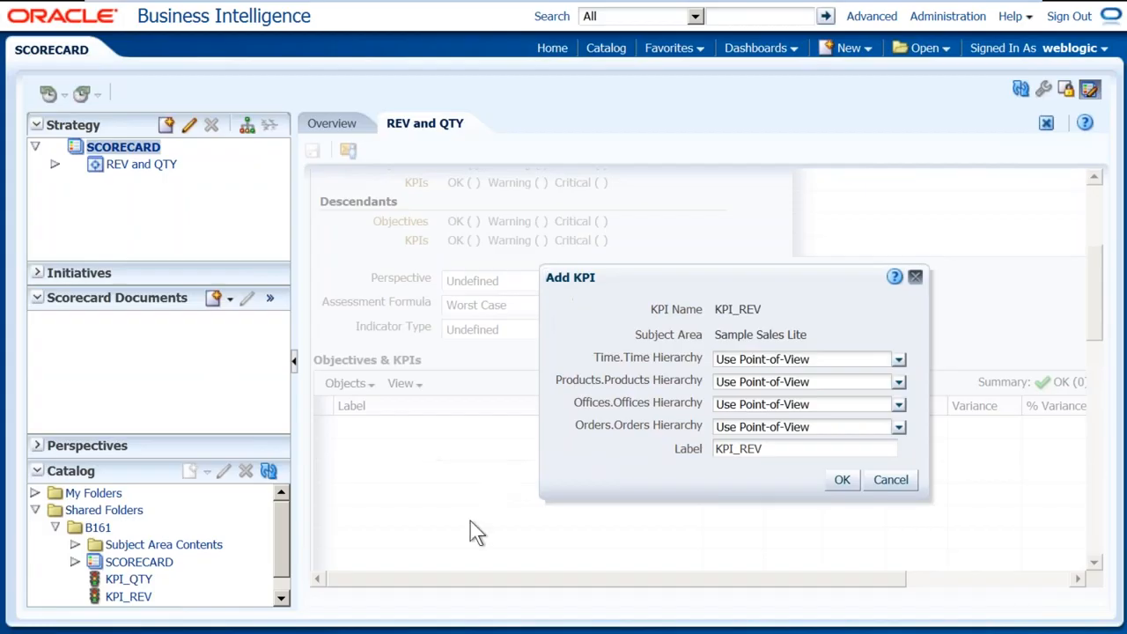
left_click(842, 480)
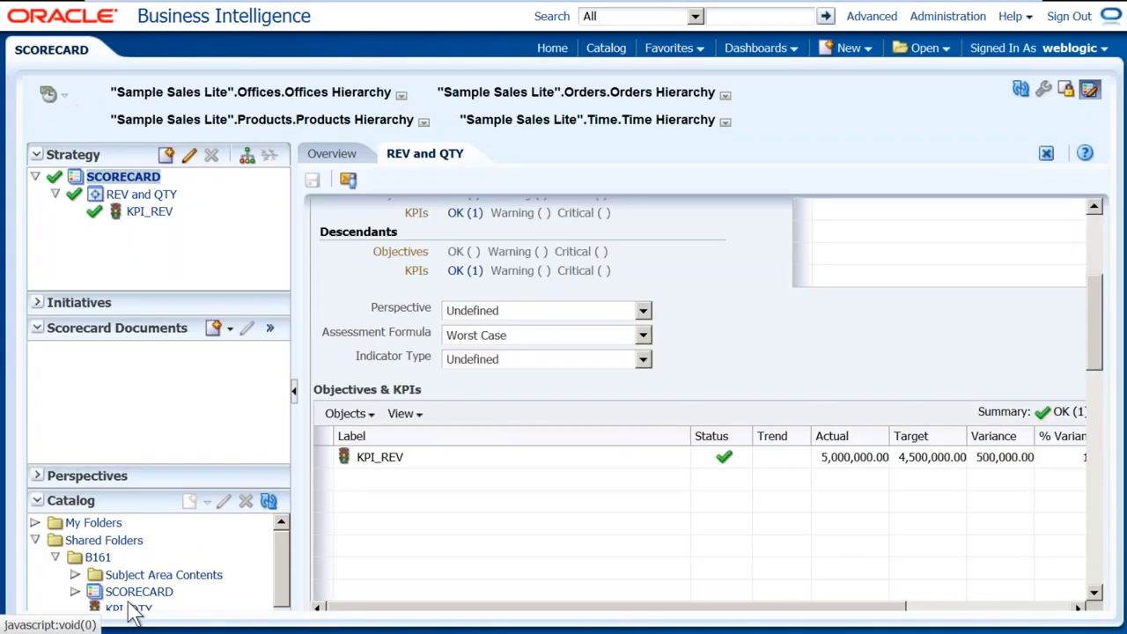
Add KPI_QTY to the REV and QTY objective and review both KPIs' OK status
scroll(176, 567, "down", 1)
left_click(137, 564)
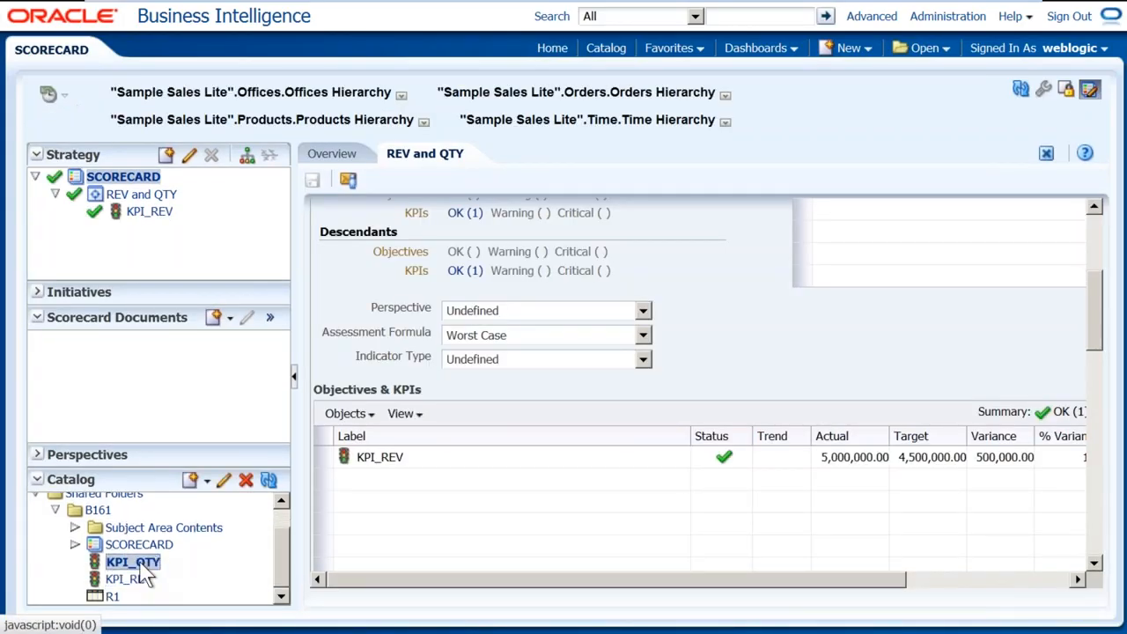
left_click_drag(139, 568, 431, 528)
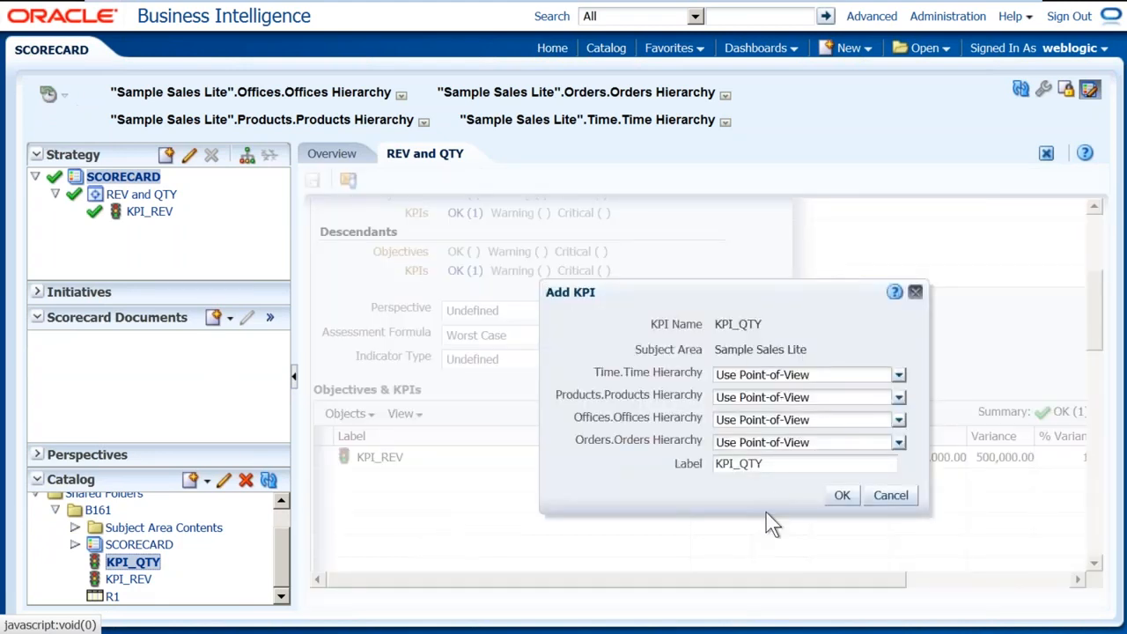
left_click(842, 497)
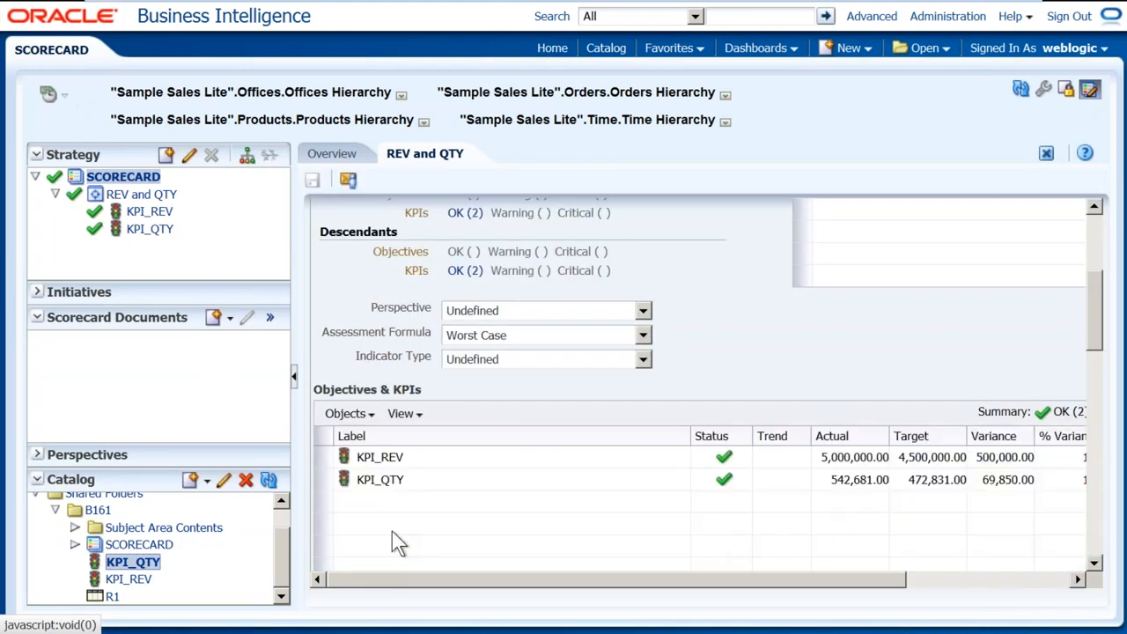
scroll(599, 317, "up", 5)
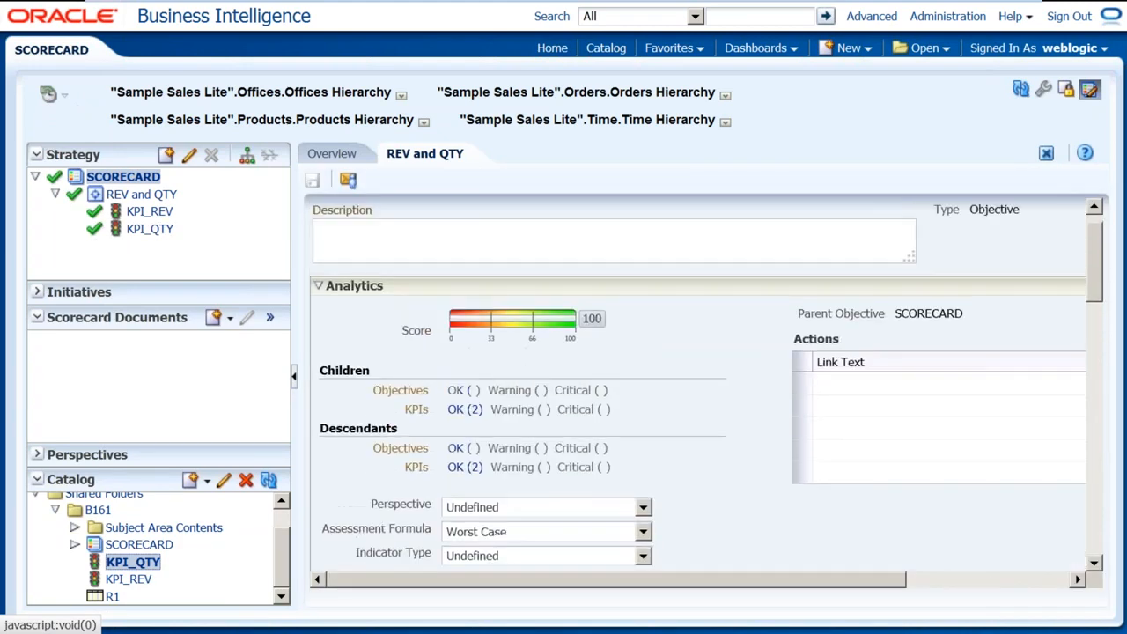
scroll(955, 212, "down", 2)
scroll(956, 211, "up", 2)
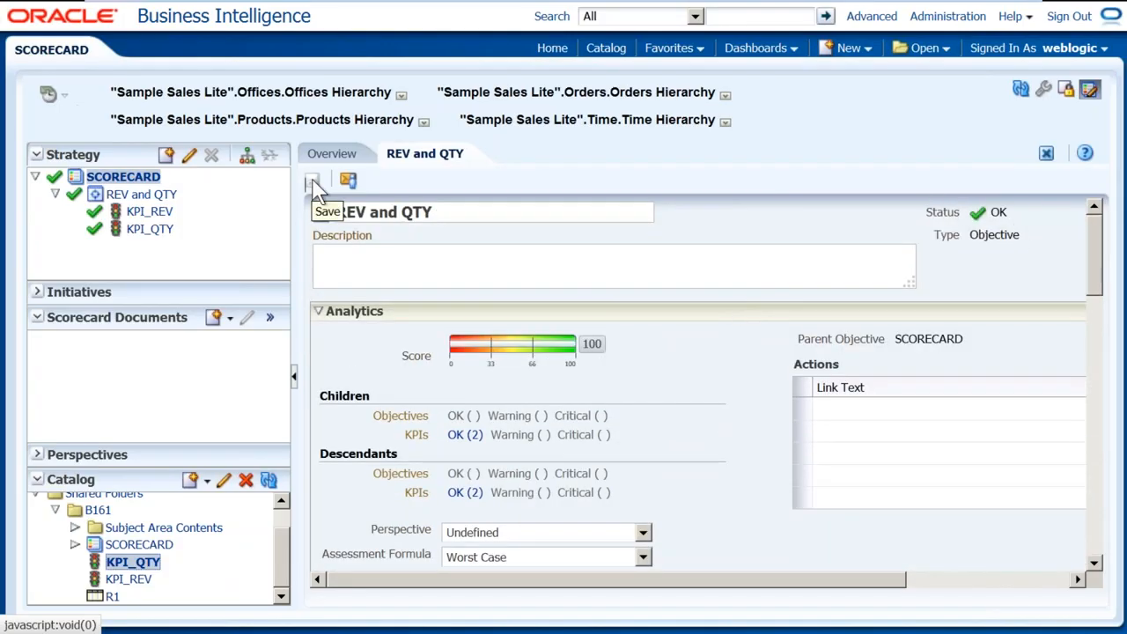
scroll(687, 366, "down", 5)
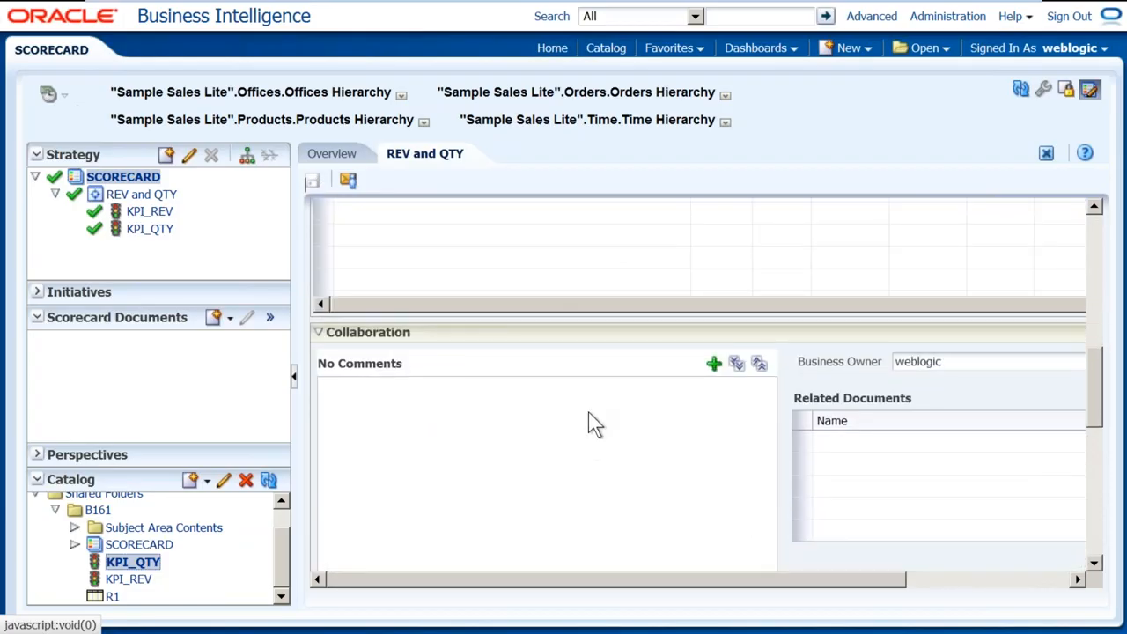
scroll(590, 418, "up", 2)
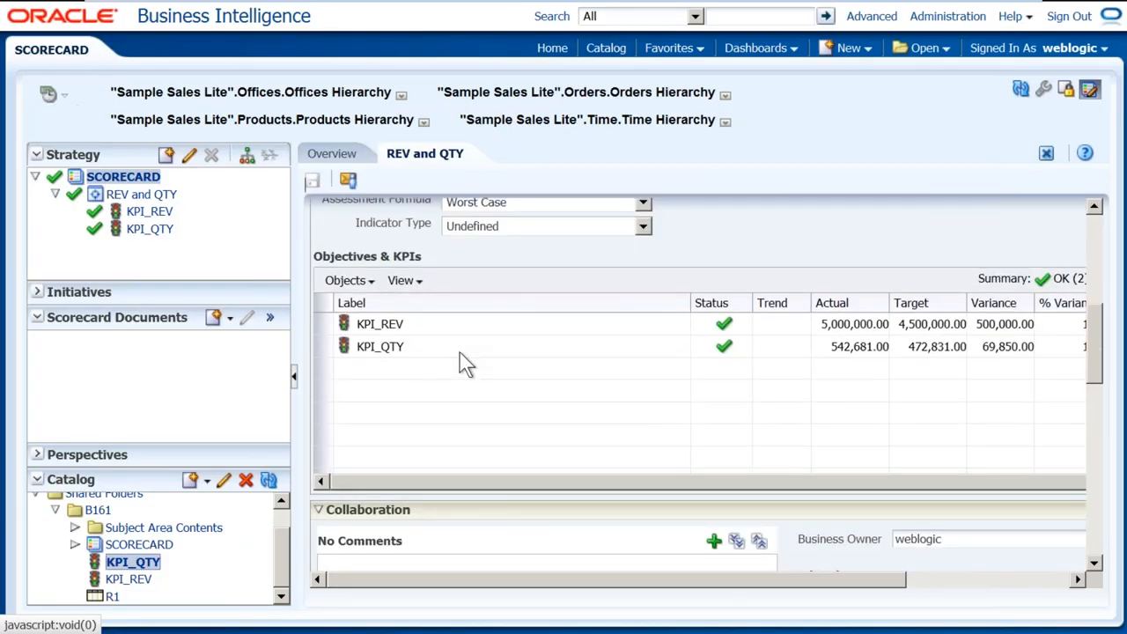
Show SCORECARD's strategy tree with REV and QTY, KPI_REV and KPI_QTY nodes expanded
left_click(247, 157)
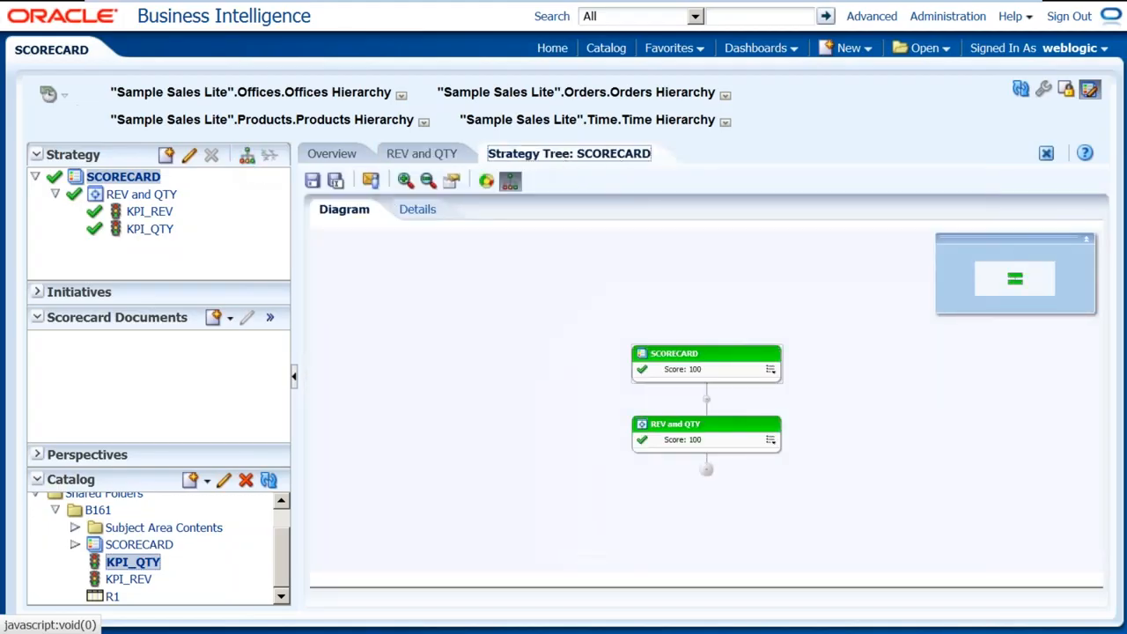
left_click(706, 468)
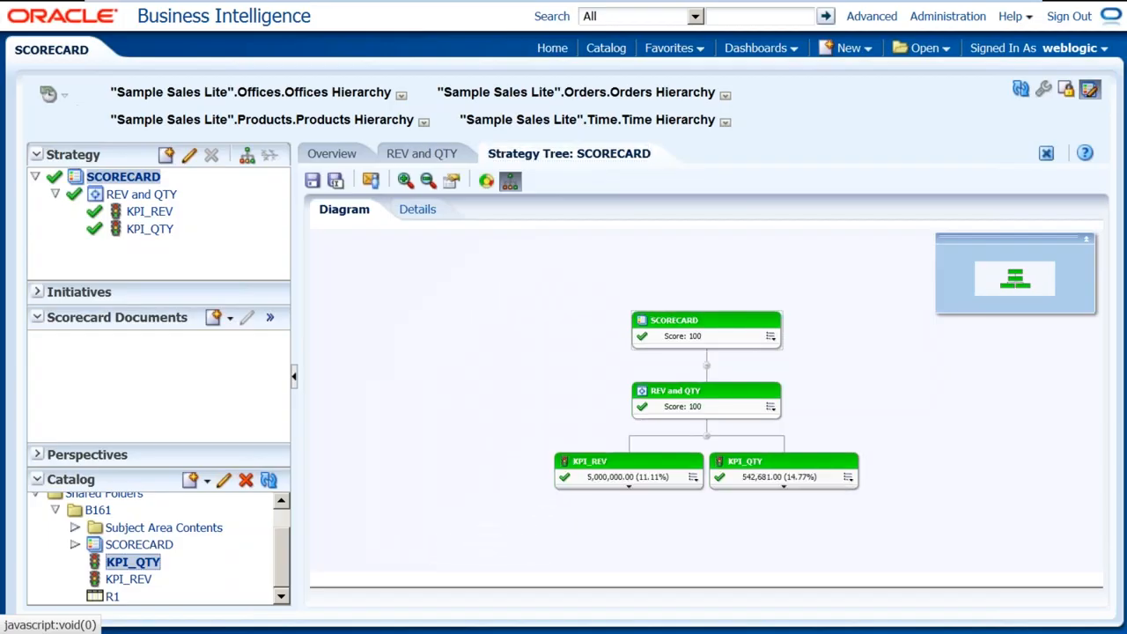
left_click(629, 485)
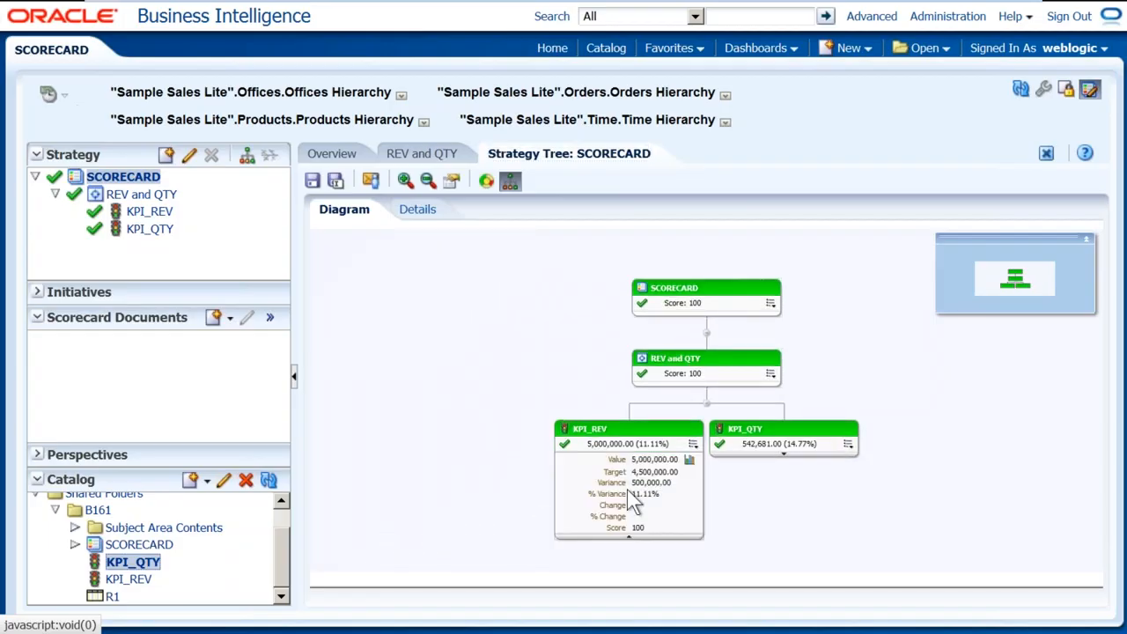
left_click(786, 456)
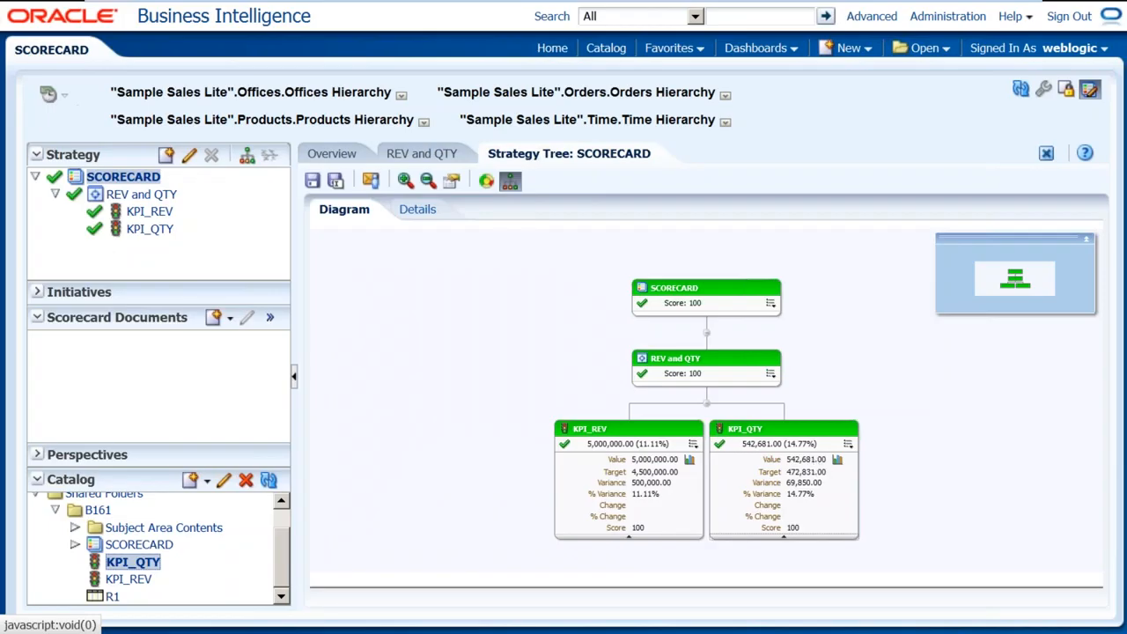
View and close KPI_REV's history chart, then bring up the actions for KPI_REV and KPI_QTY
left_click(689, 459)
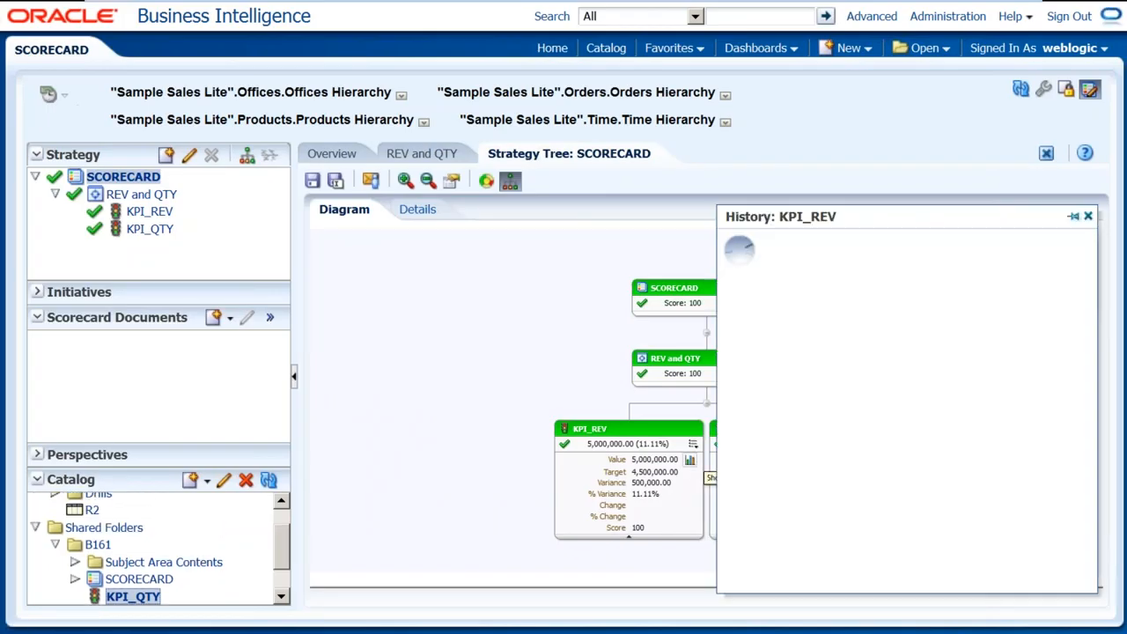
left_click(1089, 218)
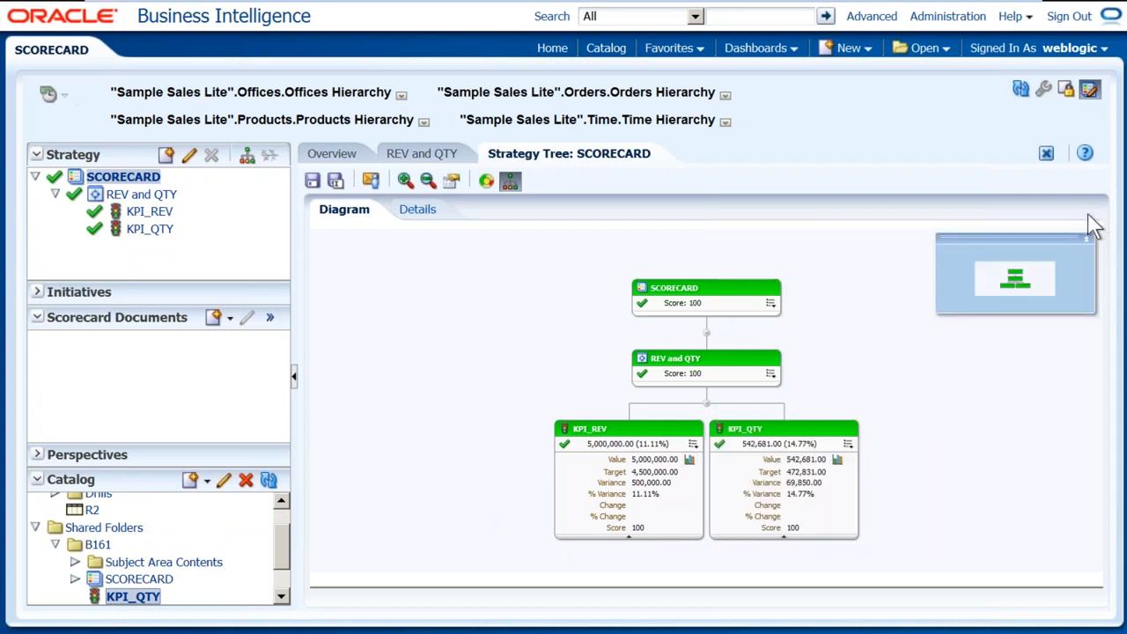
left_click(693, 445)
left_click(847, 444)
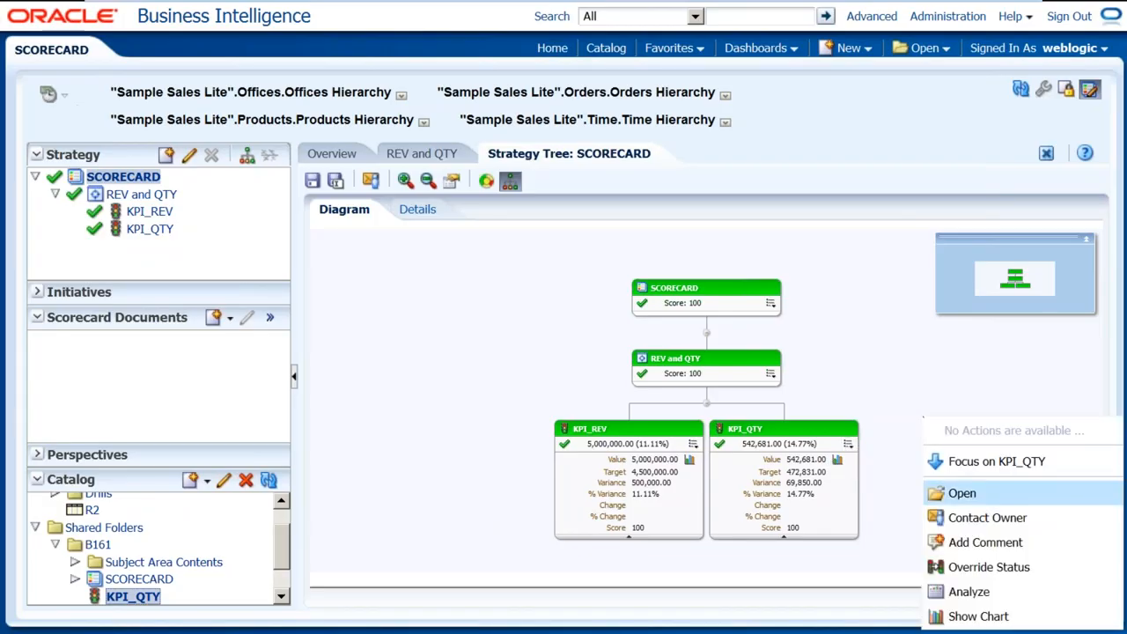
Add a comment to KPI_QTY with subject 'sadsa' and text 'efdsaf'
left_click(985, 542)
left_click(654, 306)
type("efdsaf")
left_click(644, 266)
type("sadsa")
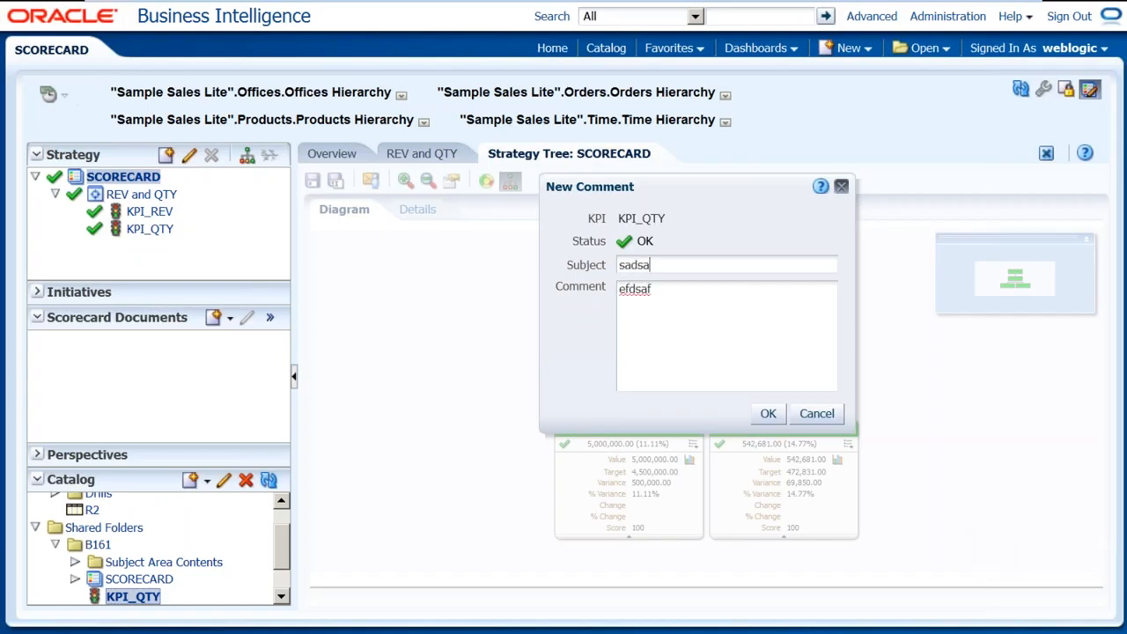
left_click(768, 413)
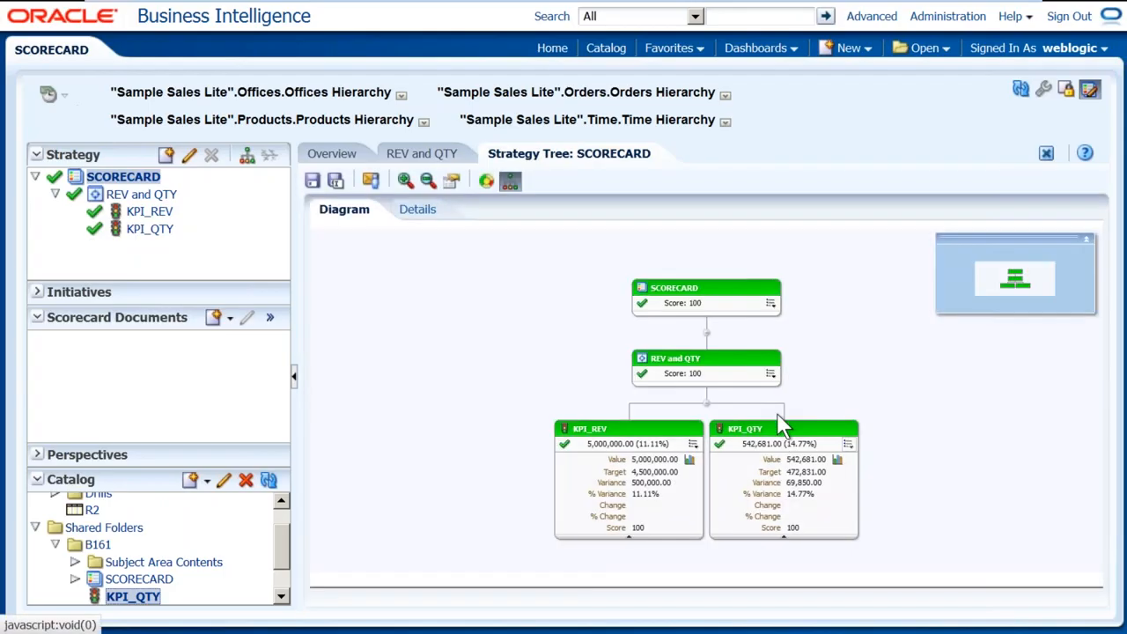
Send KPI_QTY's owner a Normal-priority message reading 'sadsadsa'
left_click(846, 445)
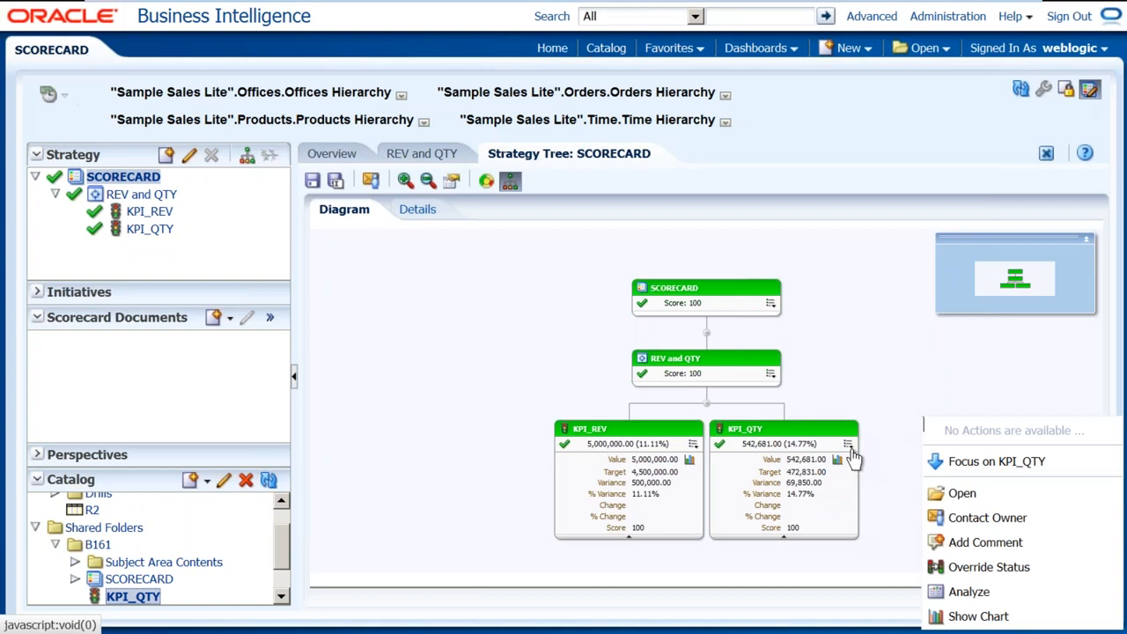
left_click(959, 518)
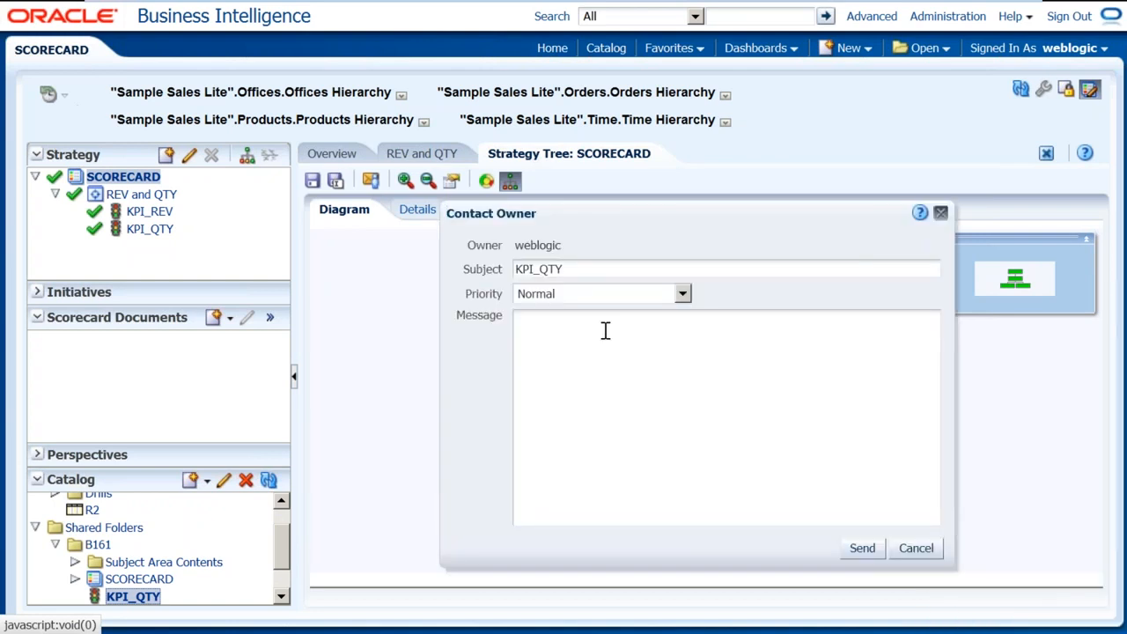
left_click(586, 296)
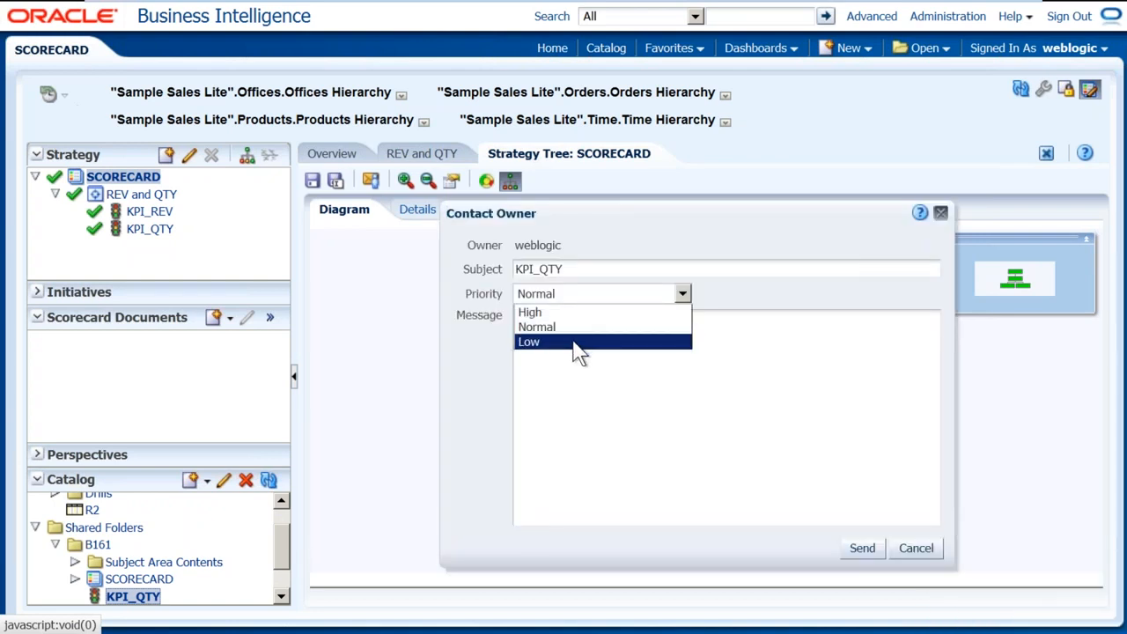
left_click(577, 422)
type("sadsadsa")
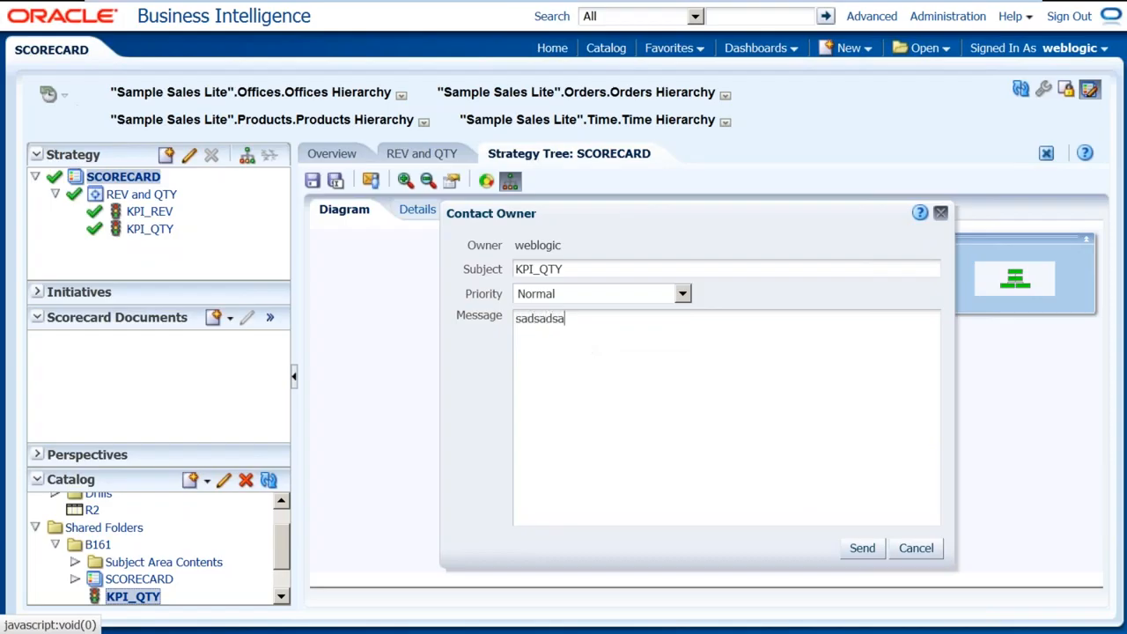
left_click(874, 548)
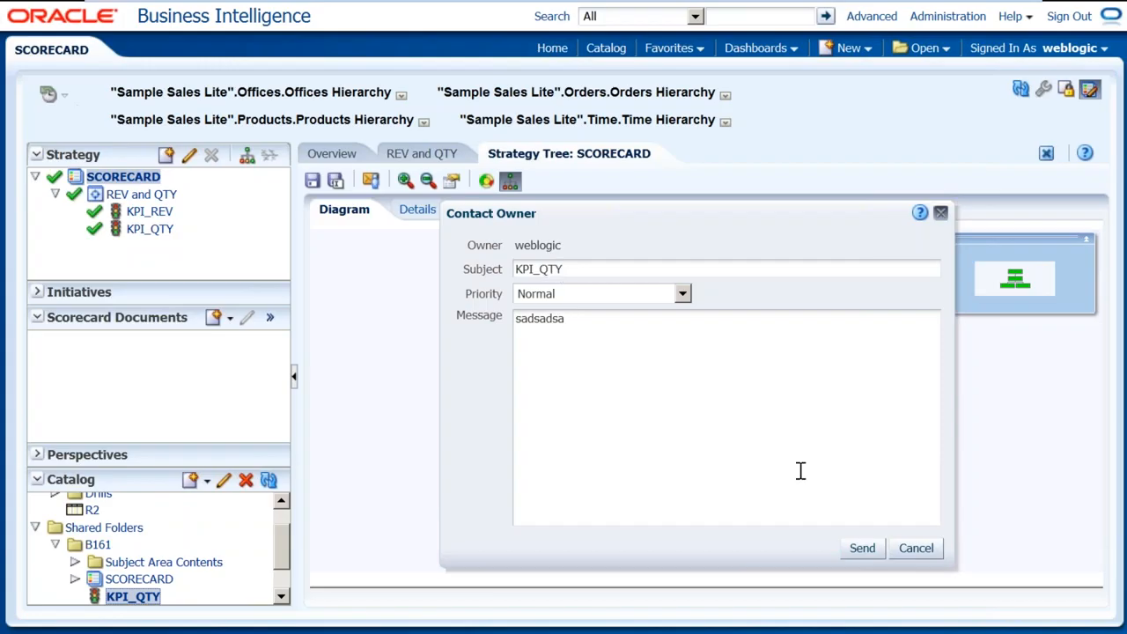
left_click(860, 542)
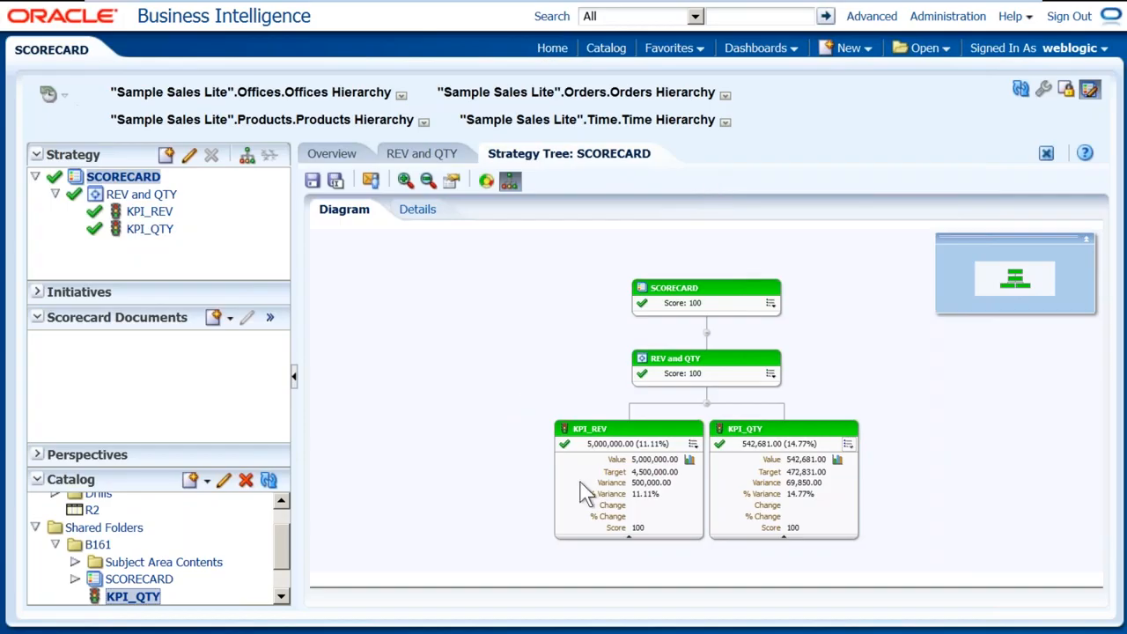
Switch to the BI Administration Tool and back, then launch Notepad from the Start menu
key("alt+Tab")
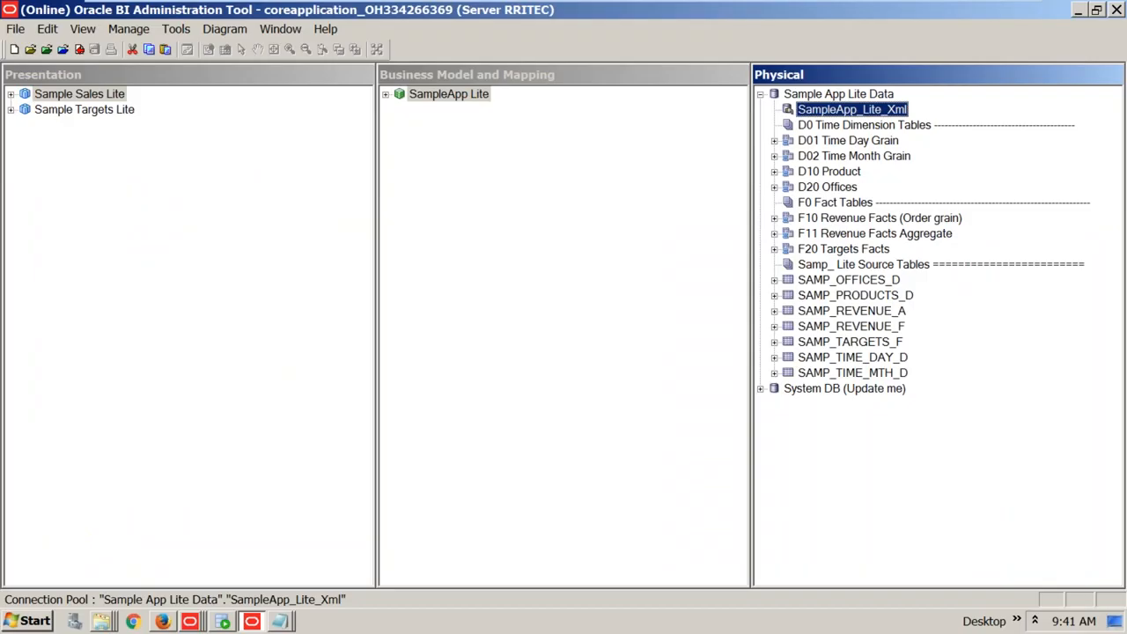
key("alt+Tab")
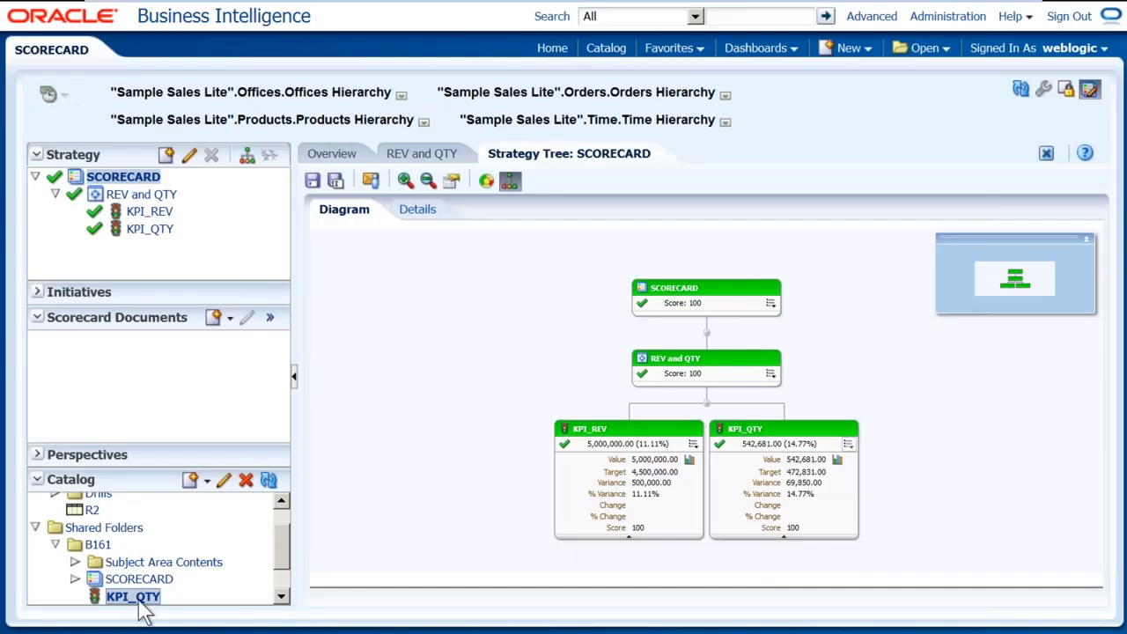
left_click(29, 621)
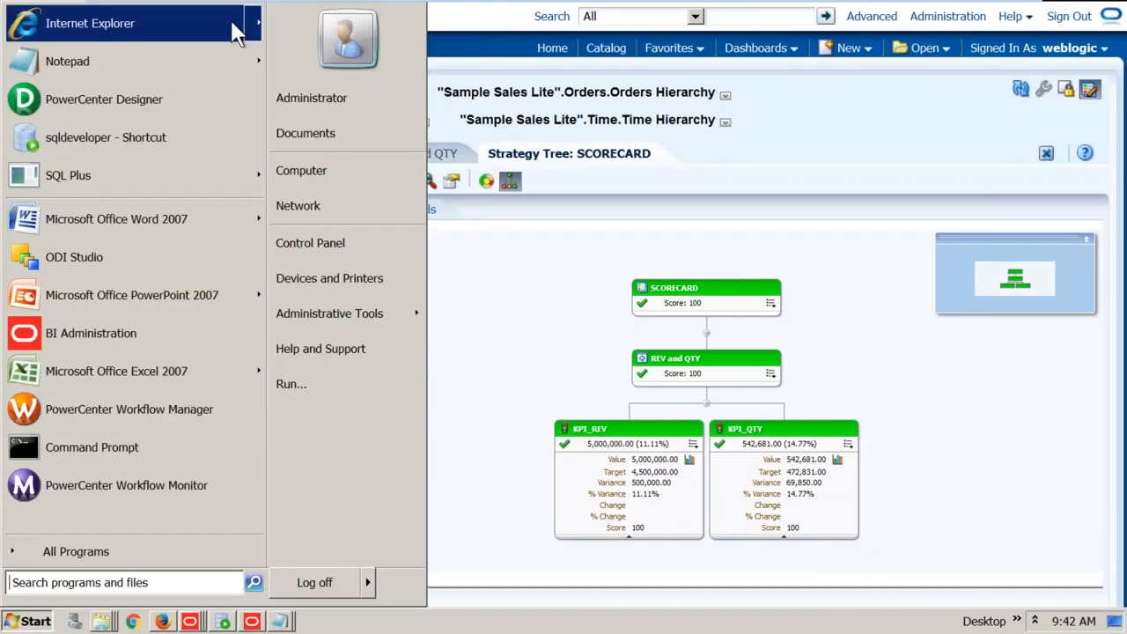
left_click(172, 70)
Maximize Notepad, list KPI, KPIWATCH LIST and SCORECARD on separate lines, then leave the VM
double_click(324, 126)
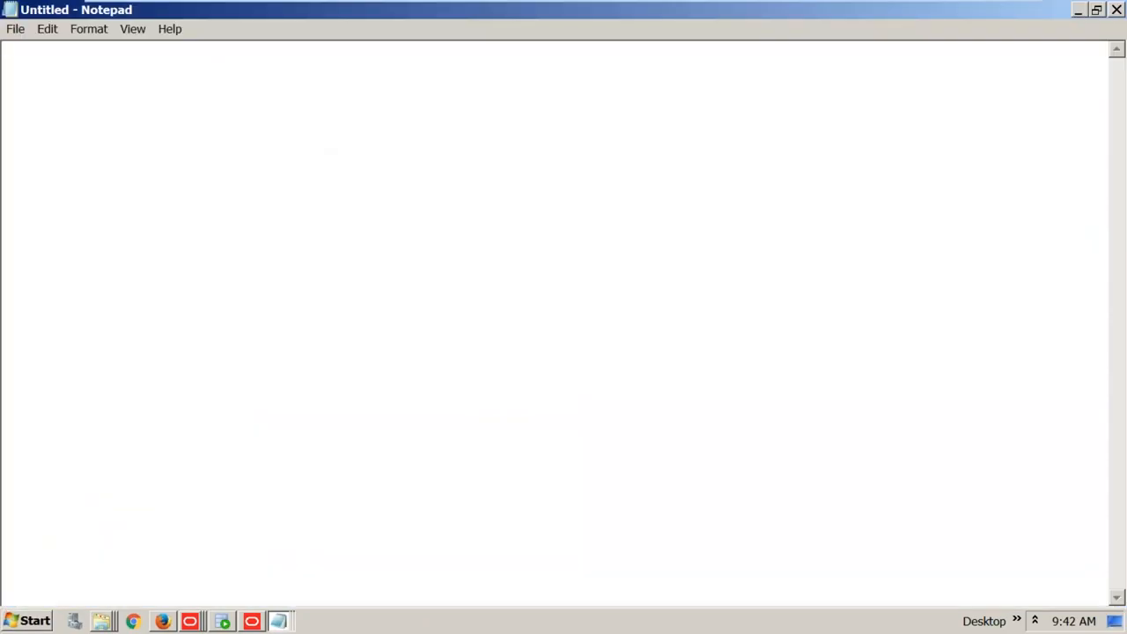
type("KPI")
key("Return")
type("KPIWATCH LIST")
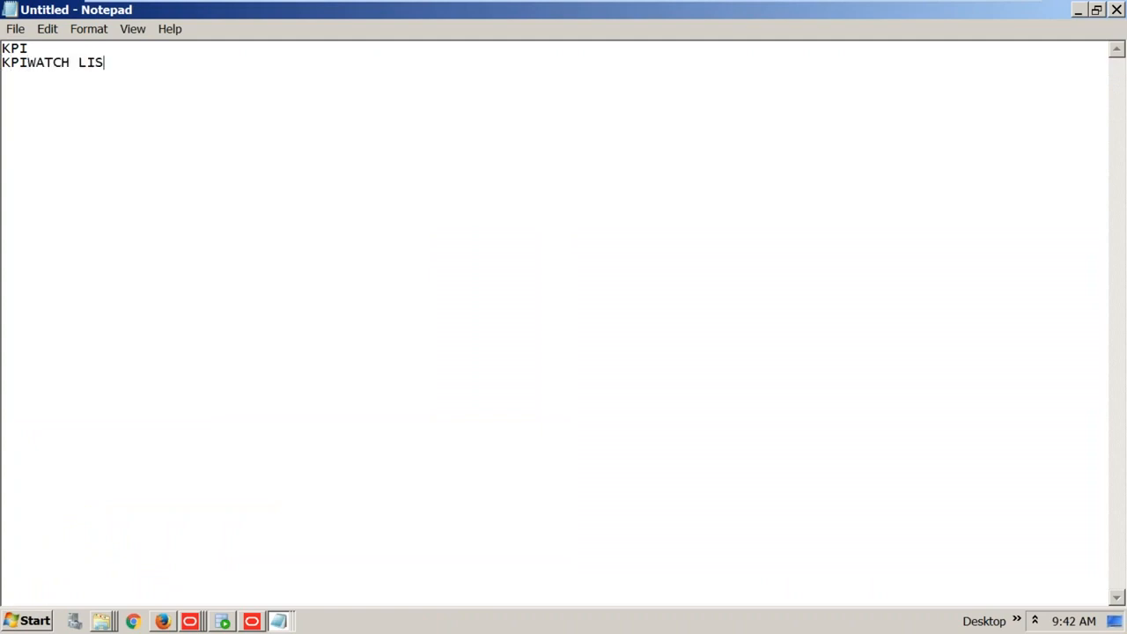
key("Return")
type("SCORECARD")
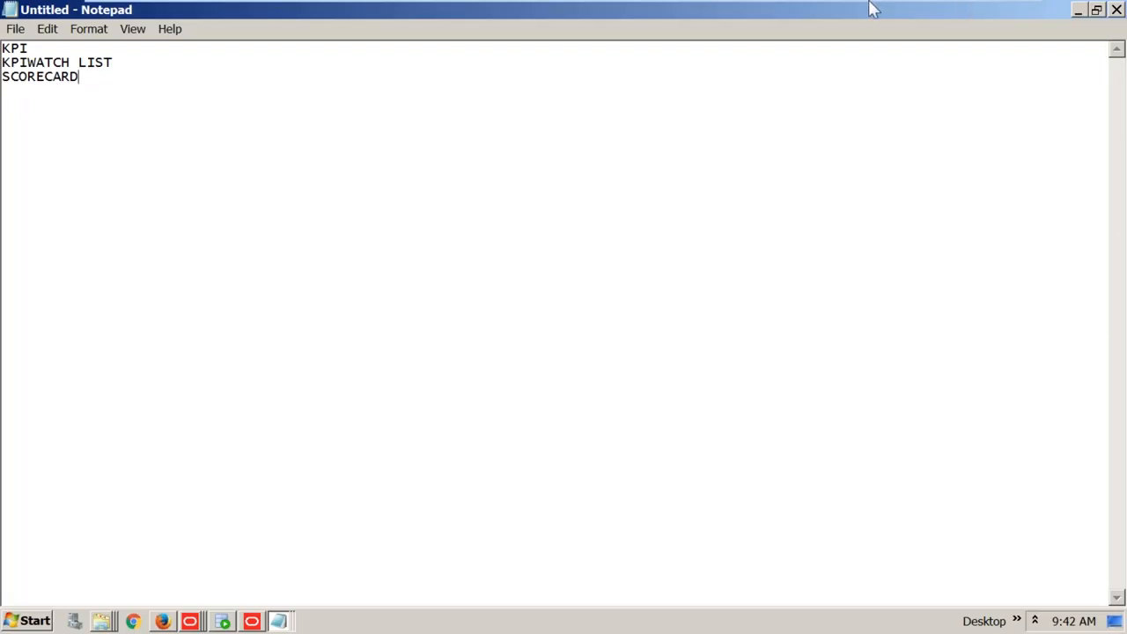
mouse_move(871, 8)
left_click(984, 19)
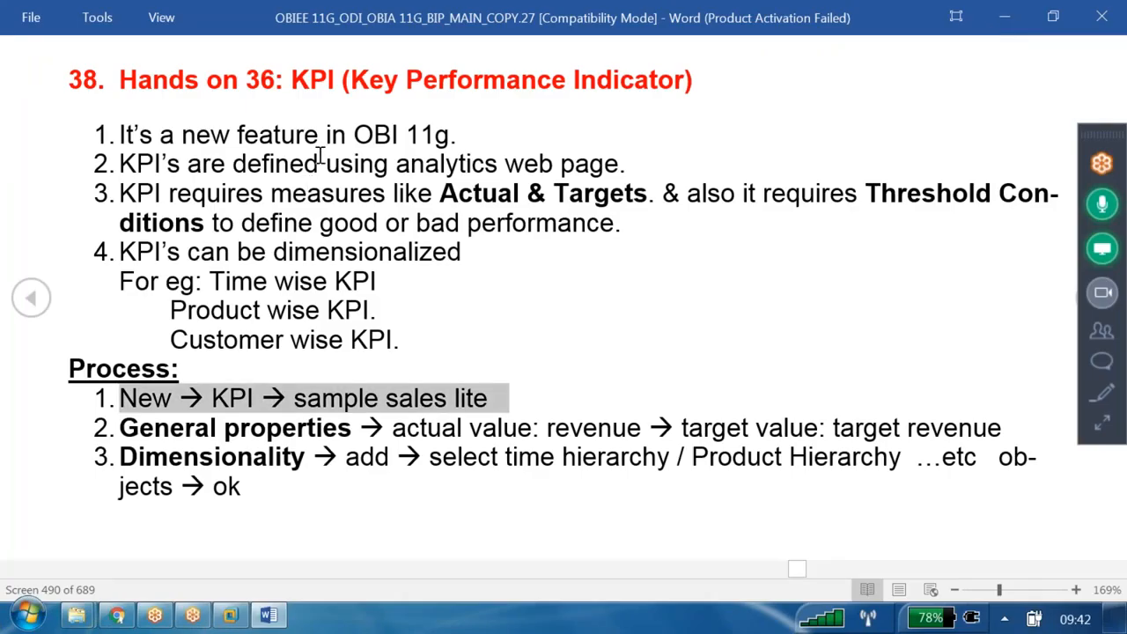
Scroll the Word course notes past the KPI Watch List page to section 38.2 Score Card
scroll(446, 278, "down", 1)
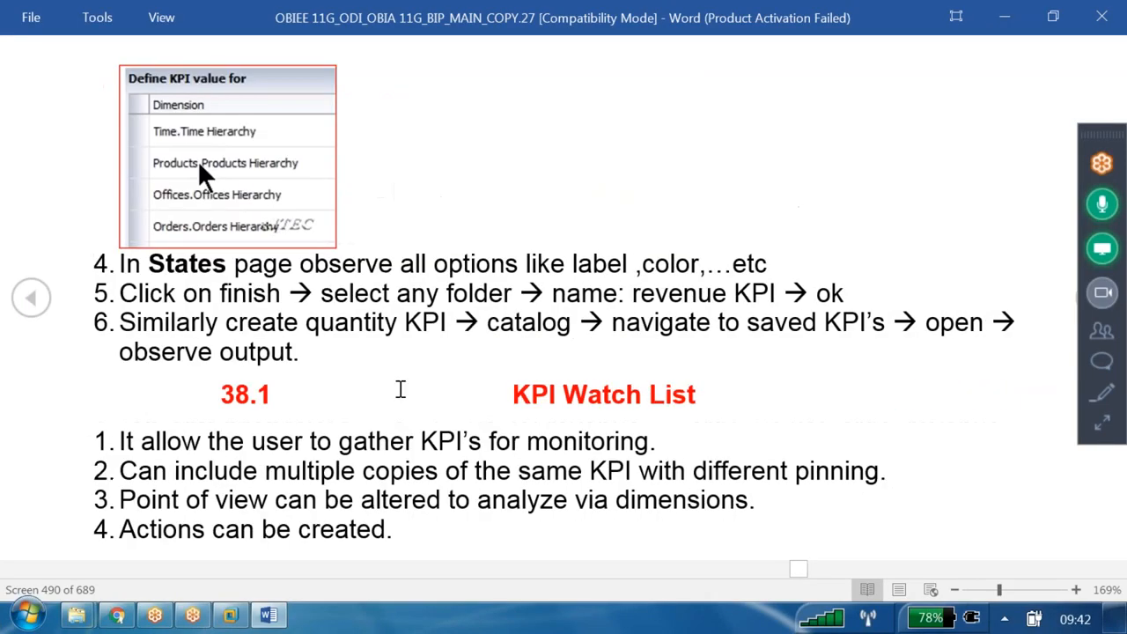
left_click_drag(514, 391, 704, 394)
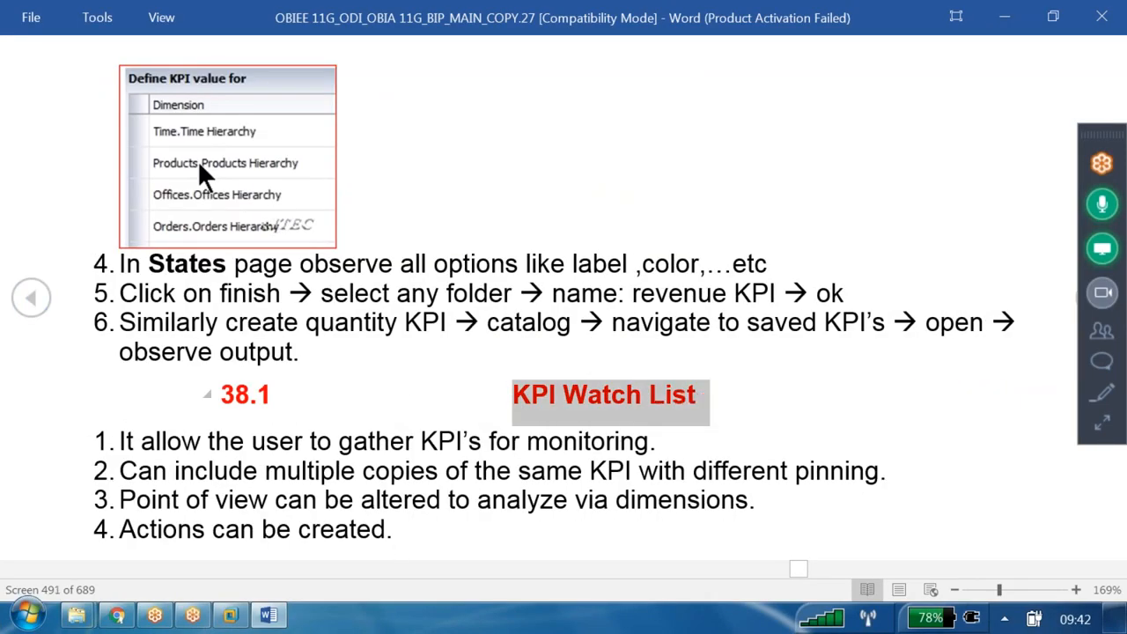
scroll(569, 334, "down", 1)
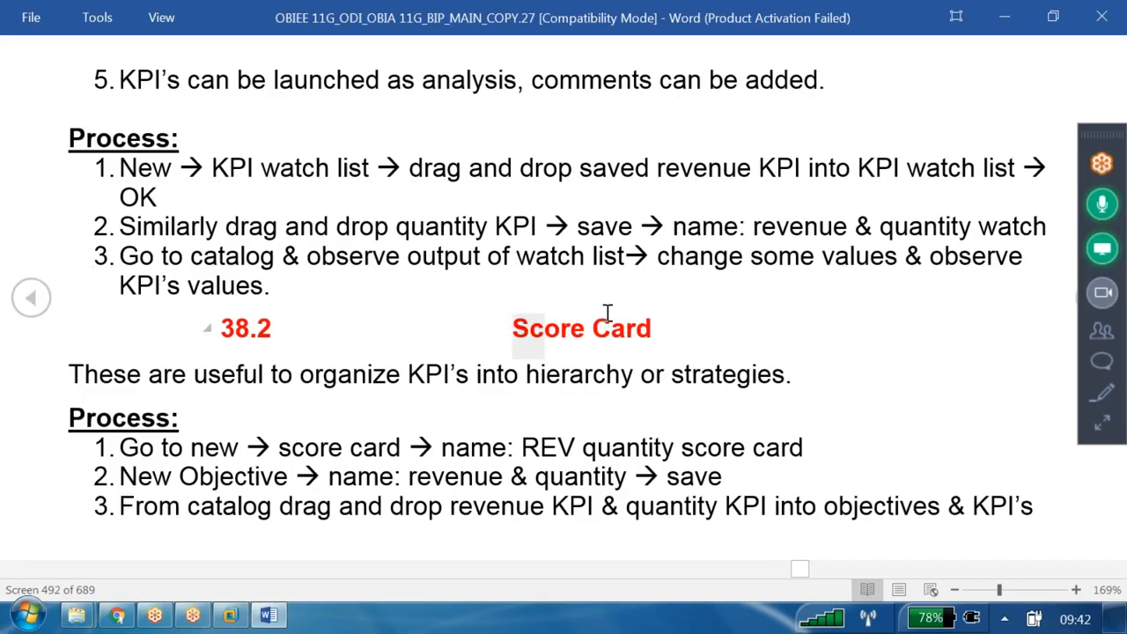